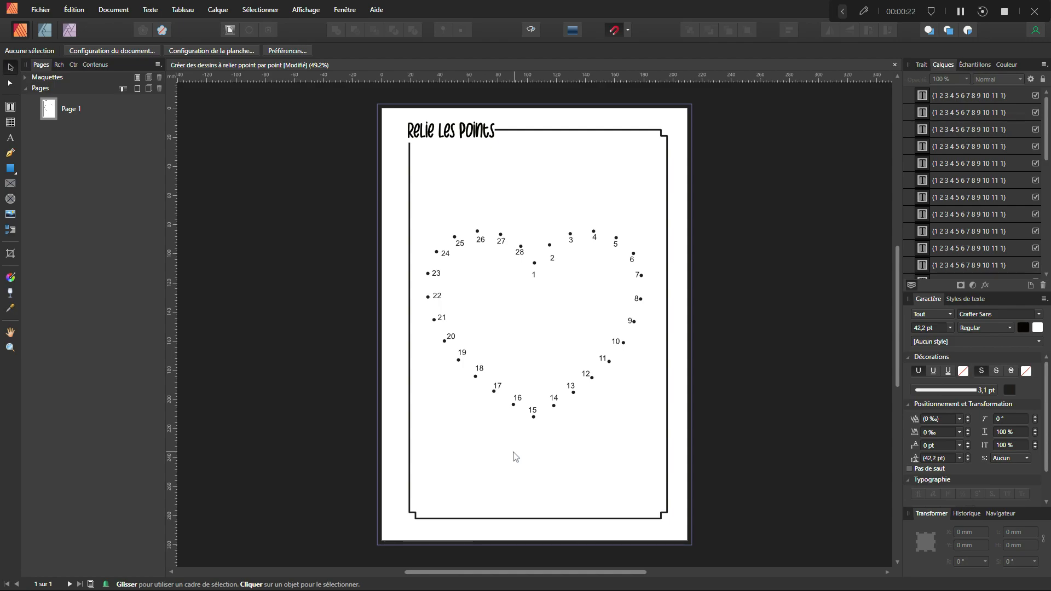
Add two pages after page 1, based on the Planche type A master
{"action": "left_click", "coordinate": [25, 78]}
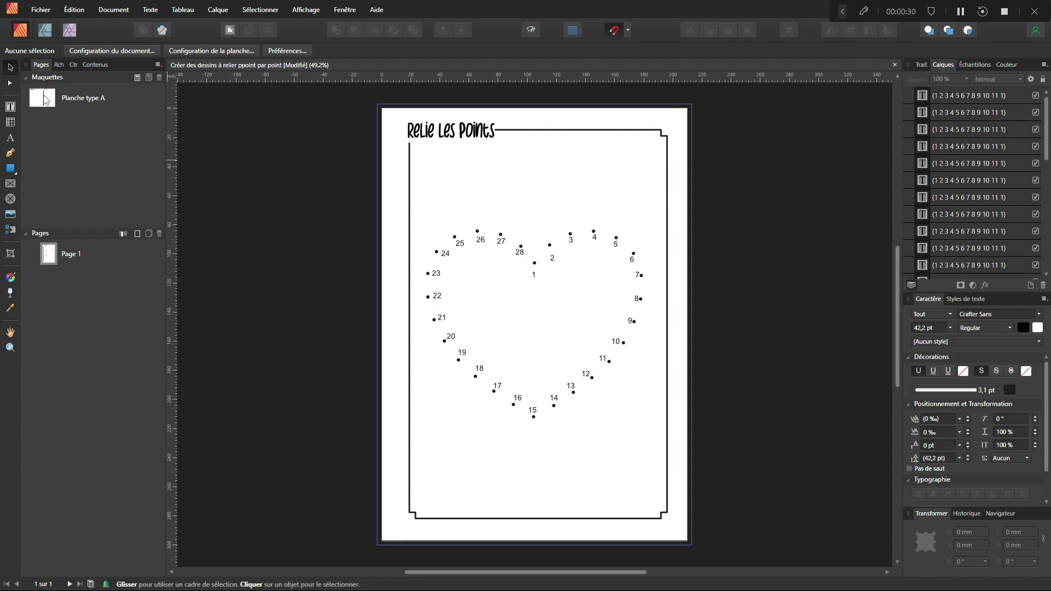
{"action": "double_click", "coordinate": [52, 255]}
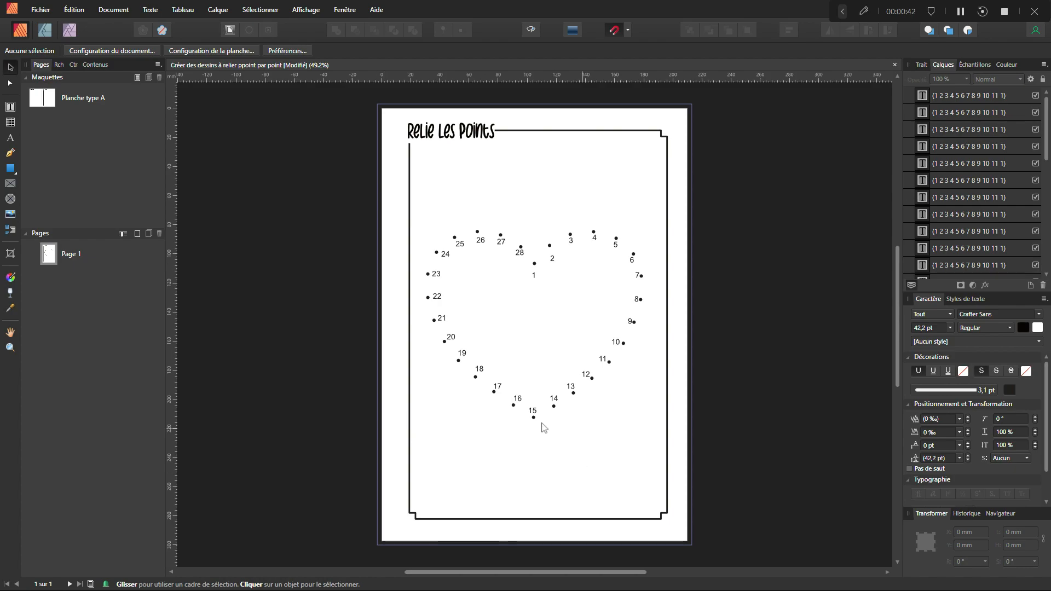
{"action": "right_click", "coordinate": [53, 254]}
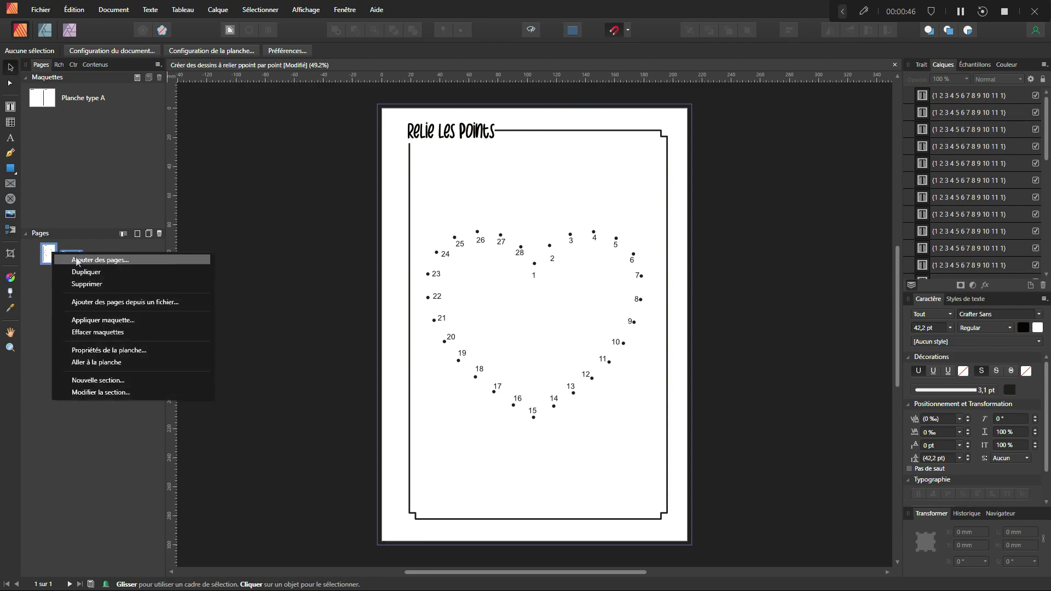
{"action": "left_click", "coordinate": [62, 260]}
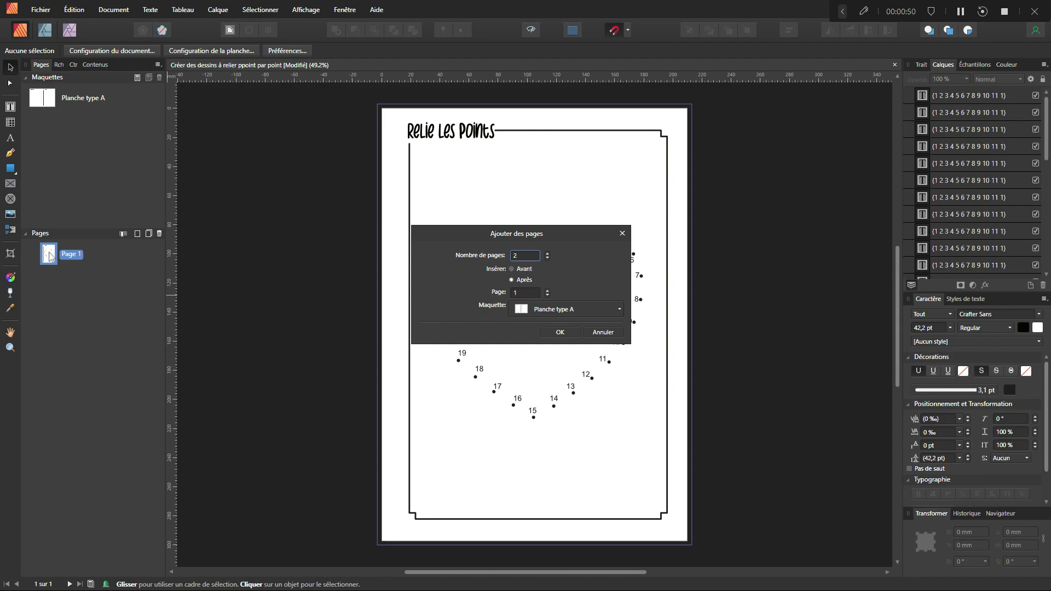
{"action": "left_click", "coordinate": [548, 258]}
{"action": "left_click", "coordinate": [547, 312]}
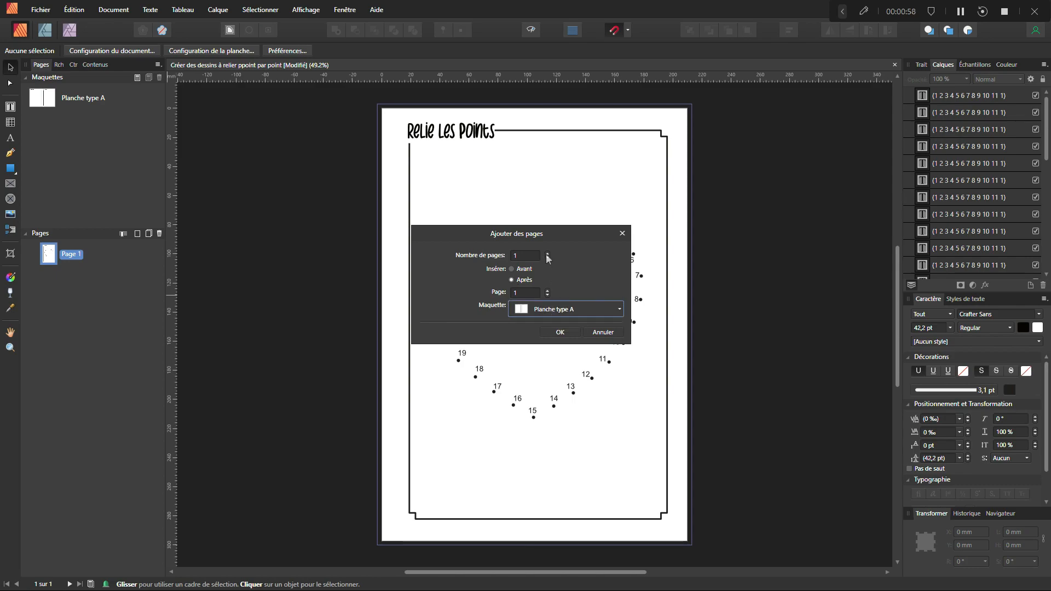
{"action": "left_click", "coordinate": [564, 334]}
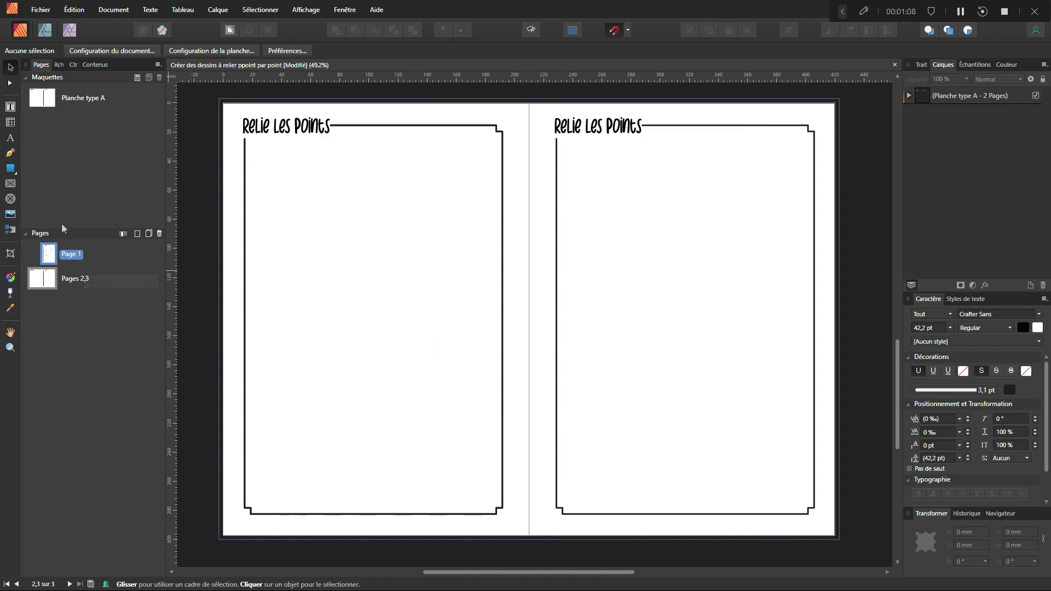
Draw a five-pointed star about 159 mm wide from the centre of page 2
{"action": "left_click", "coordinate": [13, 173]}
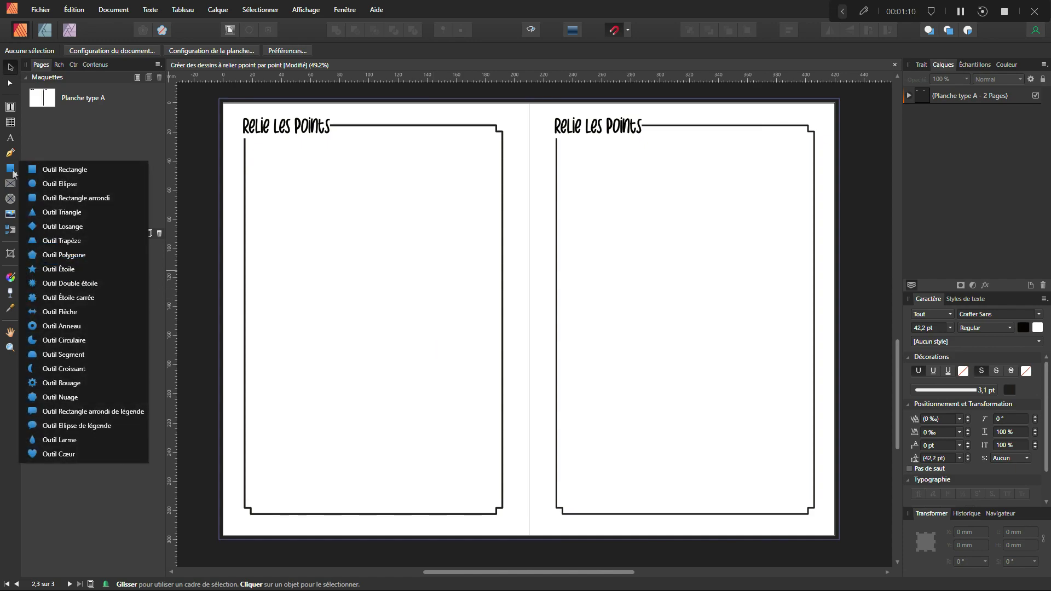
{"action": "left_click", "coordinate": [57, 269]}
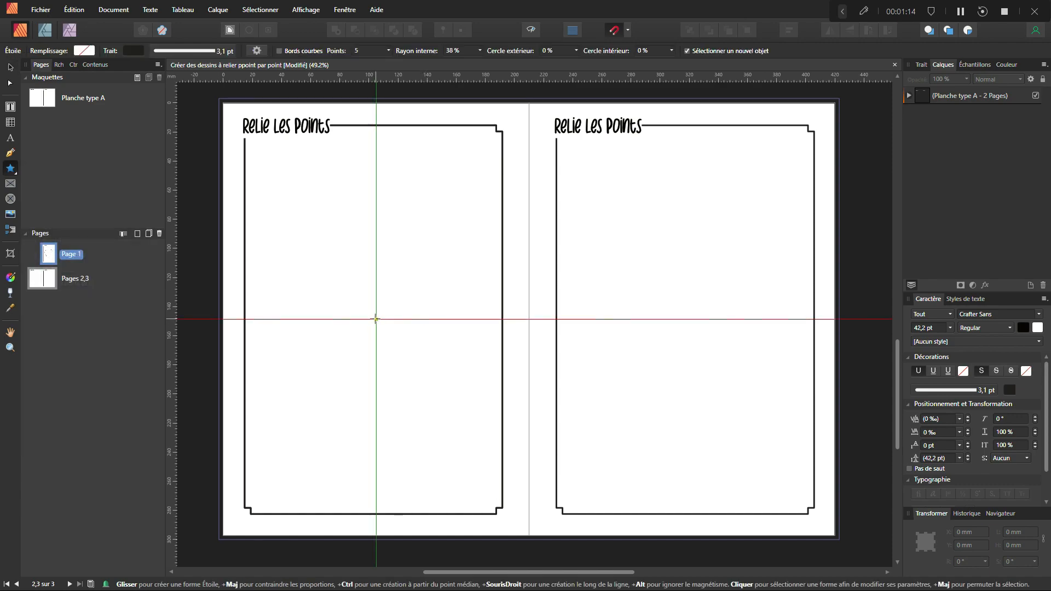
{"action": "left_click_drag", "start_coordinate": [375, 319], "coordinate": [518, 408]}
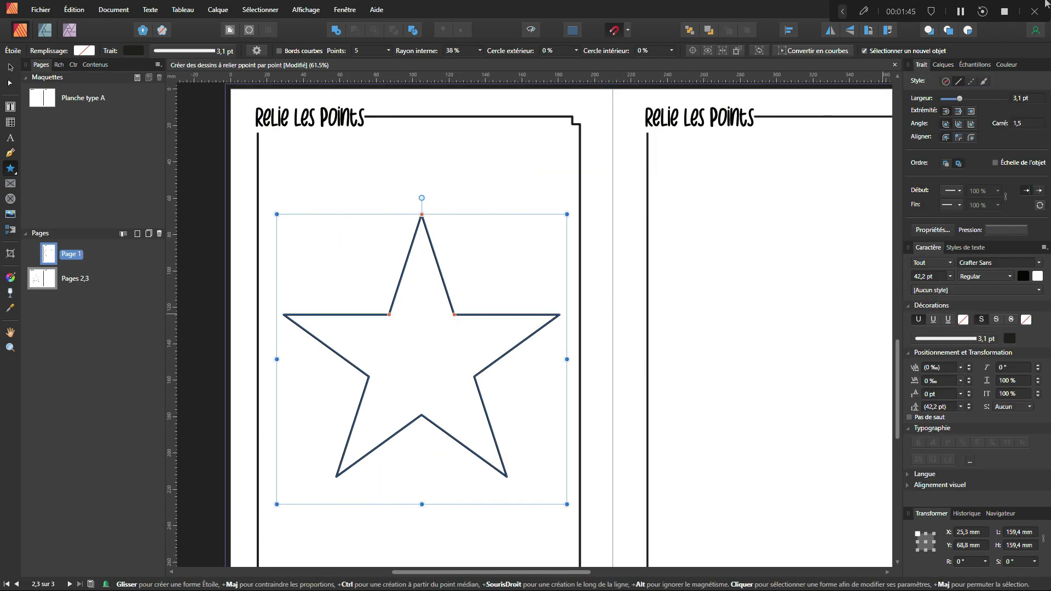
Check in the Studio display list that the Trait entry is enabled
{"action": "left_click", "coordinate": [300, 12]}
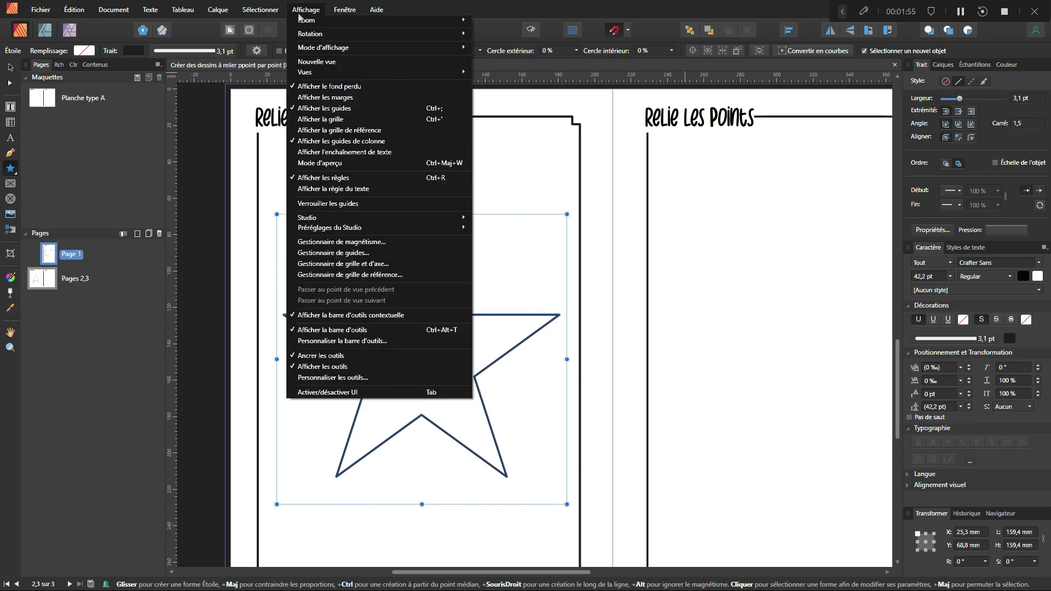
{"action": "mouse_move", "coordinate": [320, 221]}
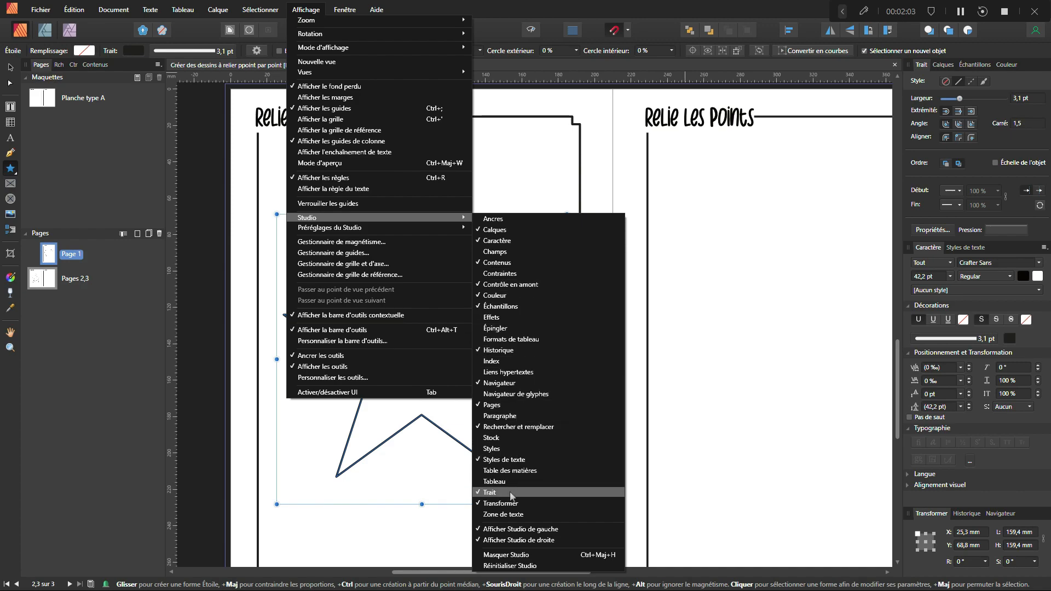
{"action": "left_click", "coordinate": [549, 189]}
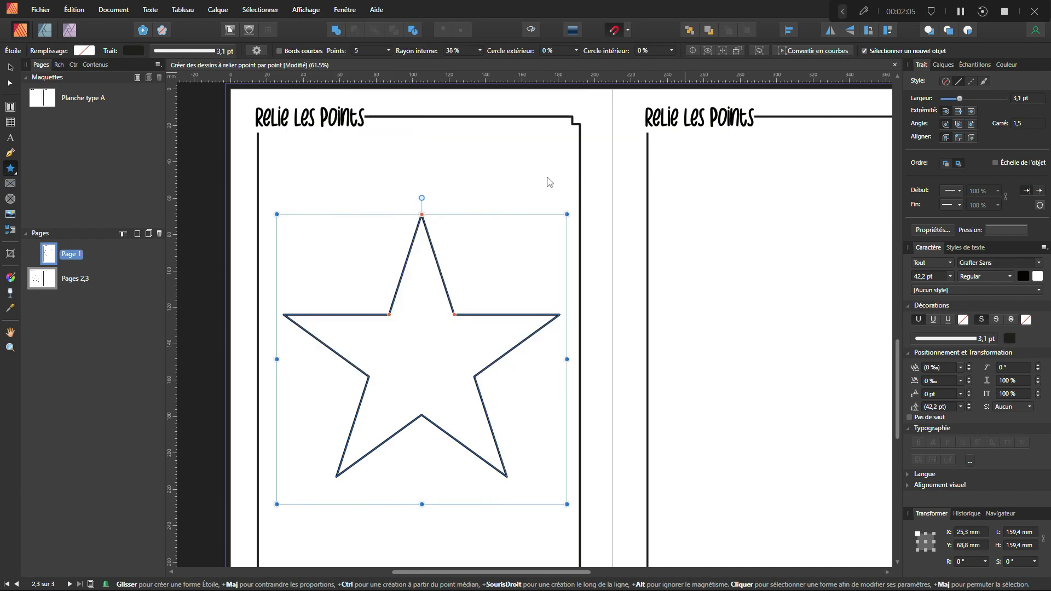
Apply the dashed stroke style to the star's outline
{"action": "left_click", "coordinate": [547, 178]}
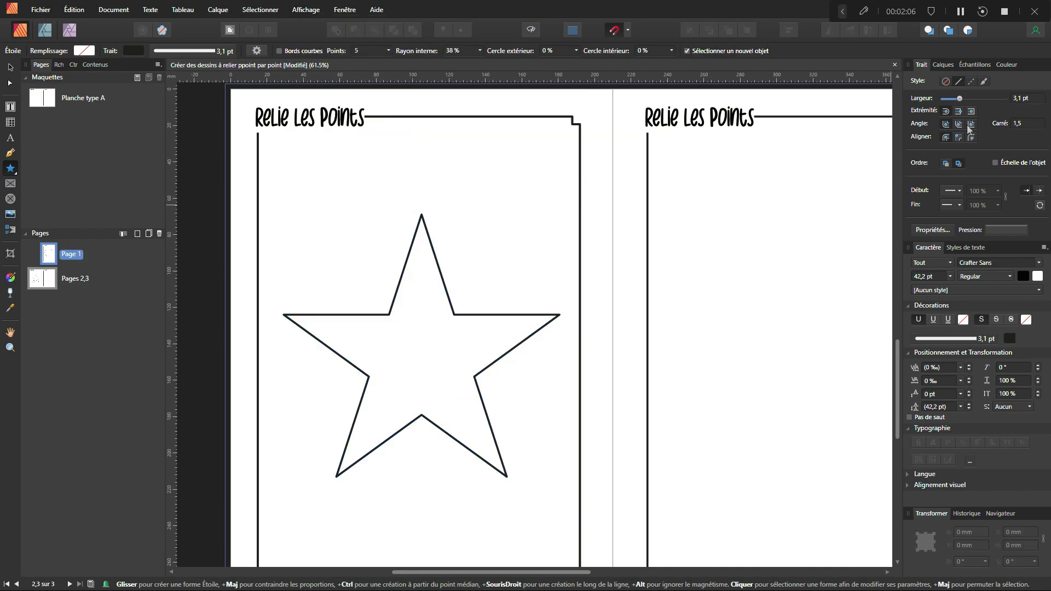
{"action": "left_click", "coordinate": [971, 82]}
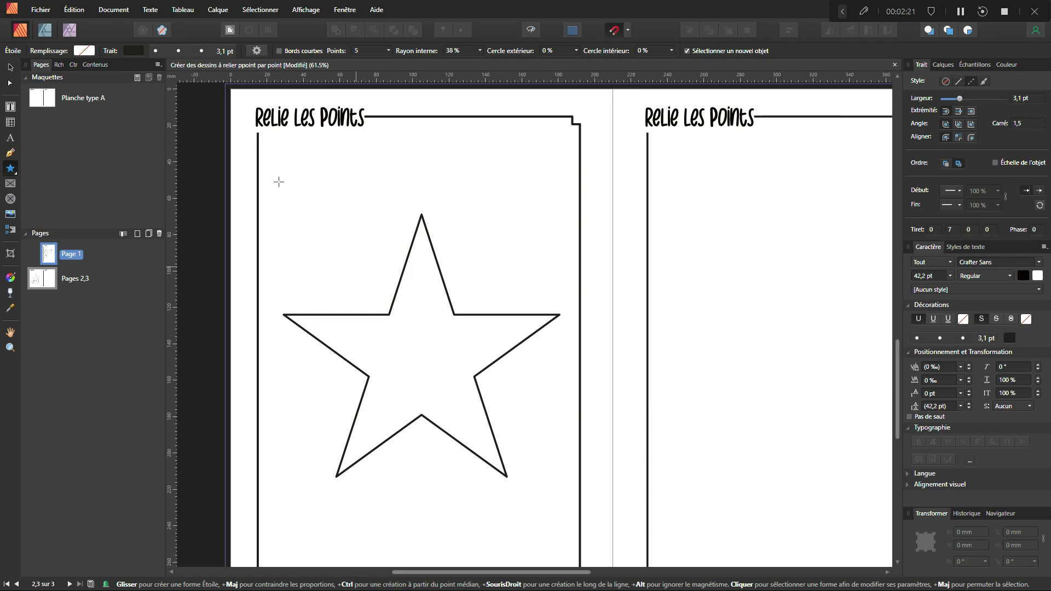
{"action": "left_click", "coordinate": [8, 68]}
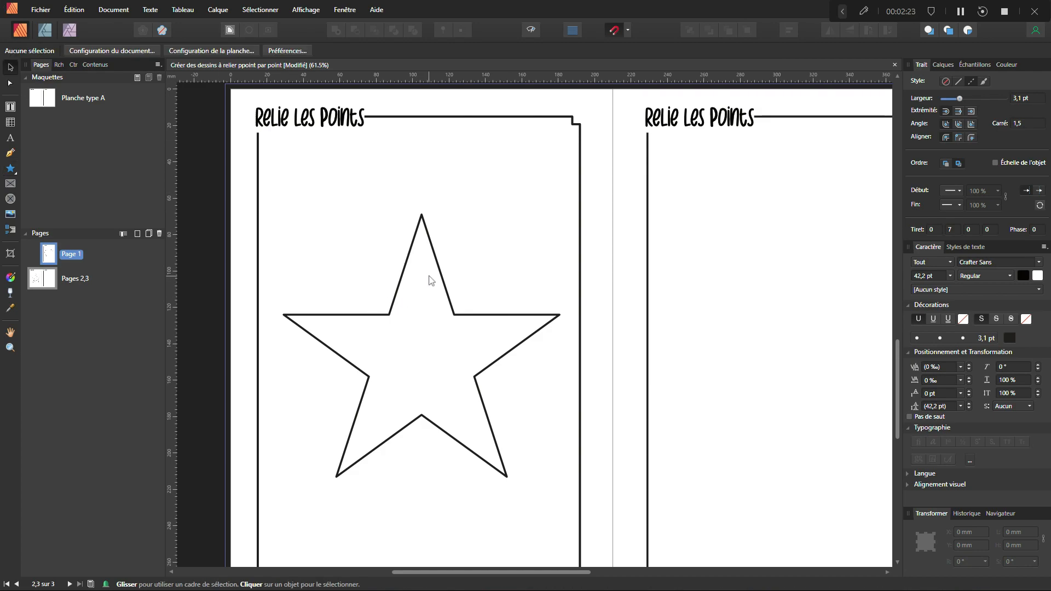
{"action": "left_click", "coordinate": [442, 276]}
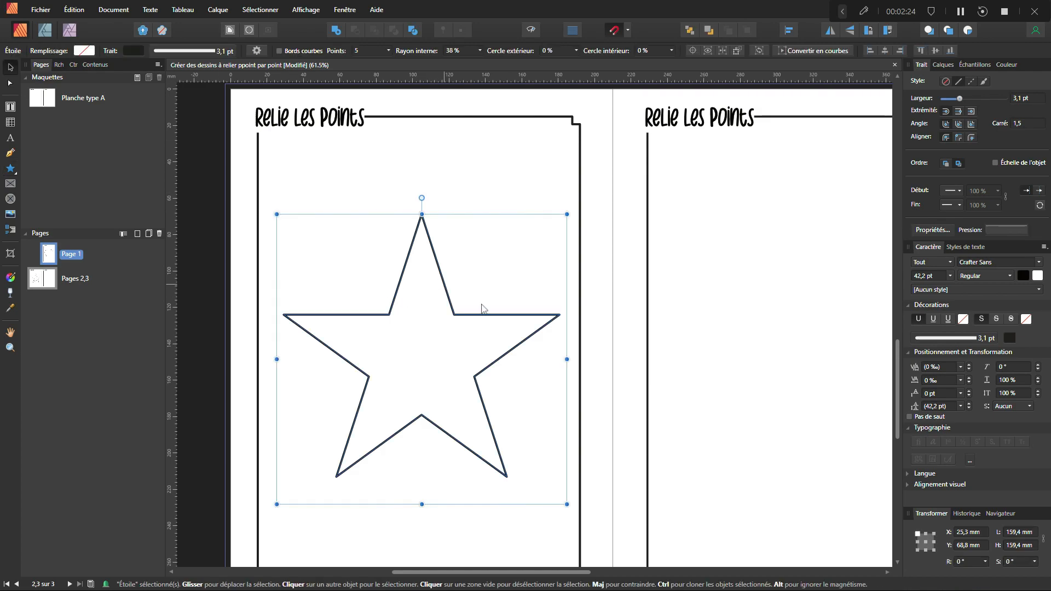
{"action": "left_click", "coordinate": [971, 82]}
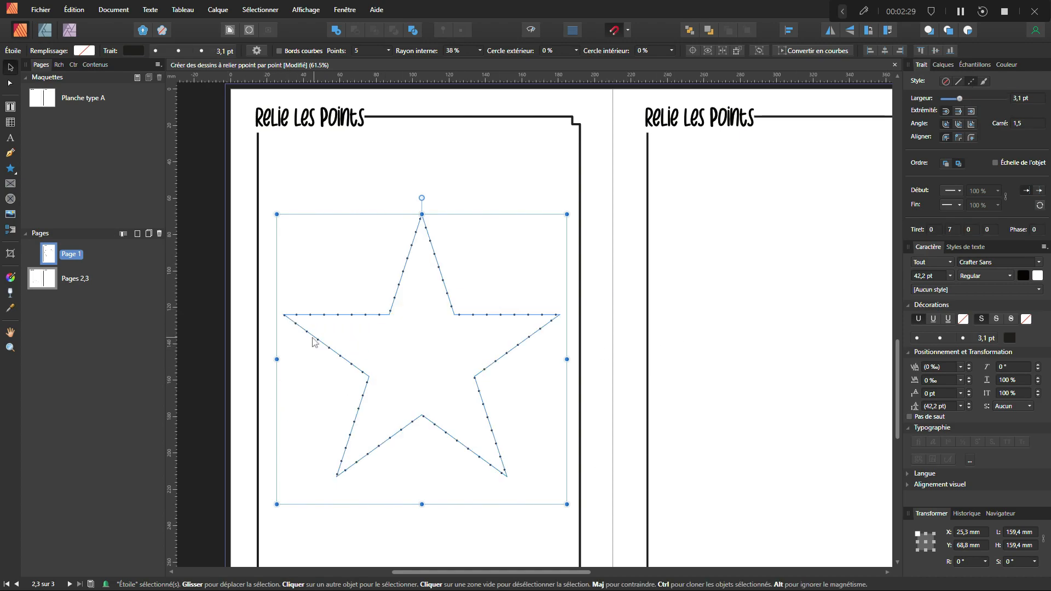
Set the first and third values of the star's dash pattern to 0 to get round dots
{"action": "left_click", "coordinate": [933, 229]}
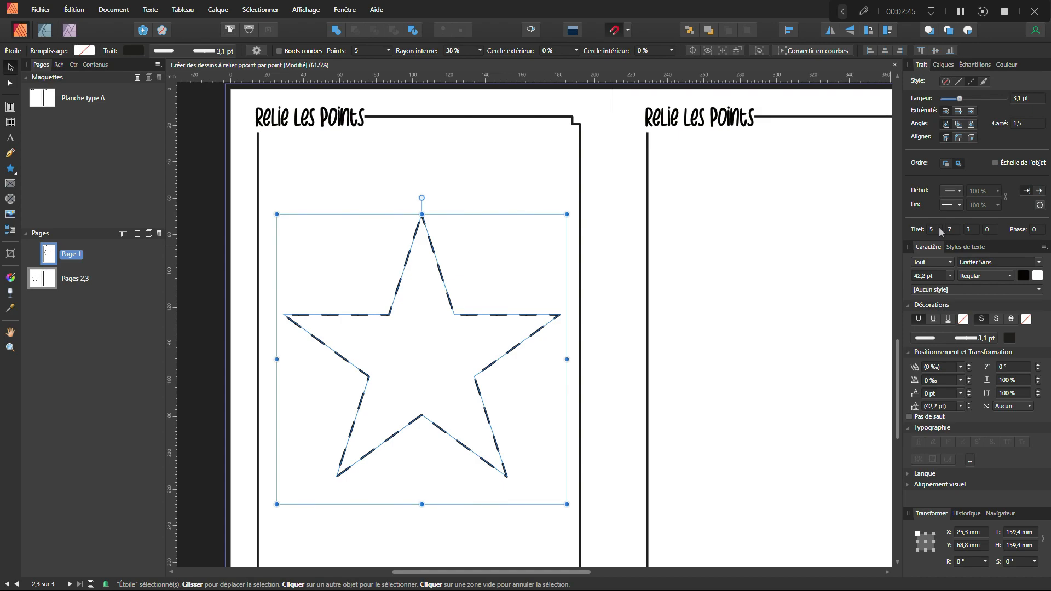
{"action": "scroll", "coordinate": [413, 380], "scroll_direction": "up", "scroll_amount": 1}
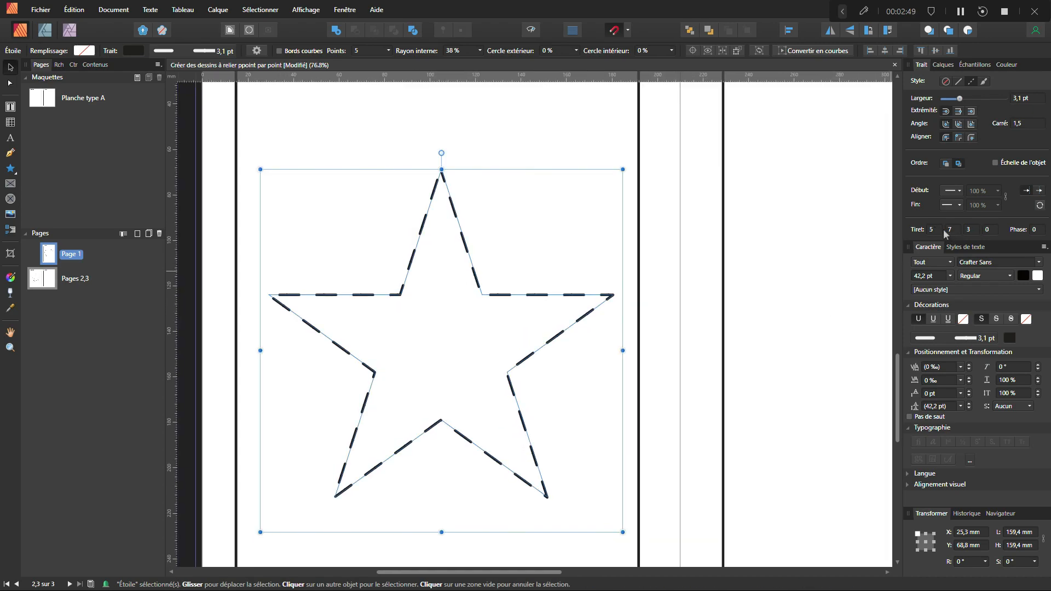
{"action": "left_click", "coordinate": [971, 229]}
{"action": "type", "text": "0"}
{"action": "key", "text": "Return"}
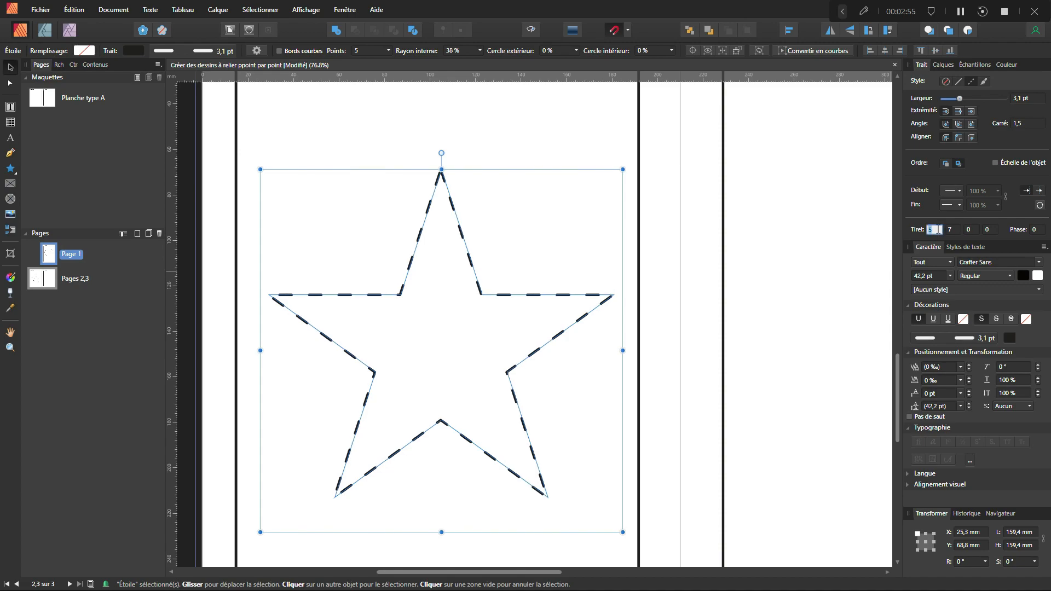
{"action": "left_click", "coordinate": [934, 229]}
{"action": "type", "text": "0"}
{"action": "key", "text": "Return"}
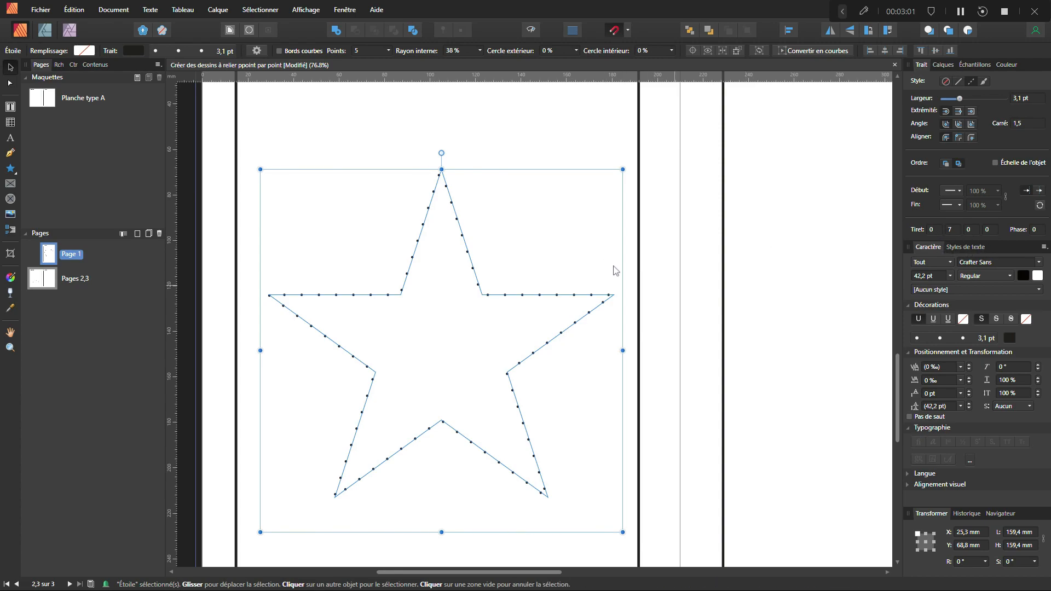
Increase the star's stroke width to 6.6 pt to enlarge the dots
{"action": "left_click", "coordinate": [952, 231]}
{"action": "left_click_drag", "start_coordinate": [959, 99], "coordinate": [965, 102]}
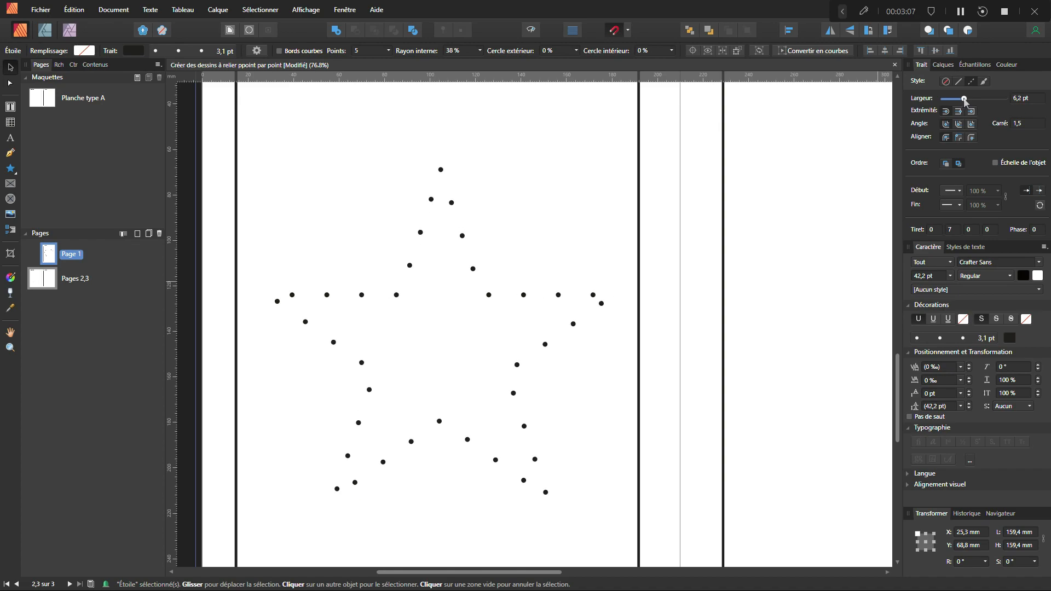
{"action": "left_click_drag", "start_coordinate": [966, 102], "coordinate": [966, 103]}
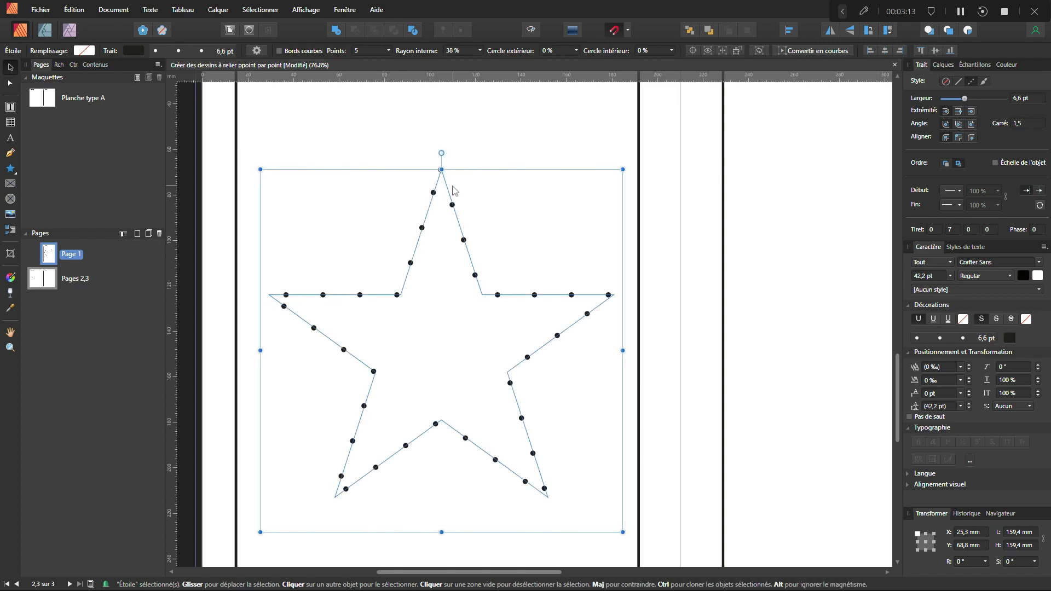
Widen the dot spacing by setting the second dash value to 10, and deselect the star
{"action": "left_click", "coordinate": [953, 231]}
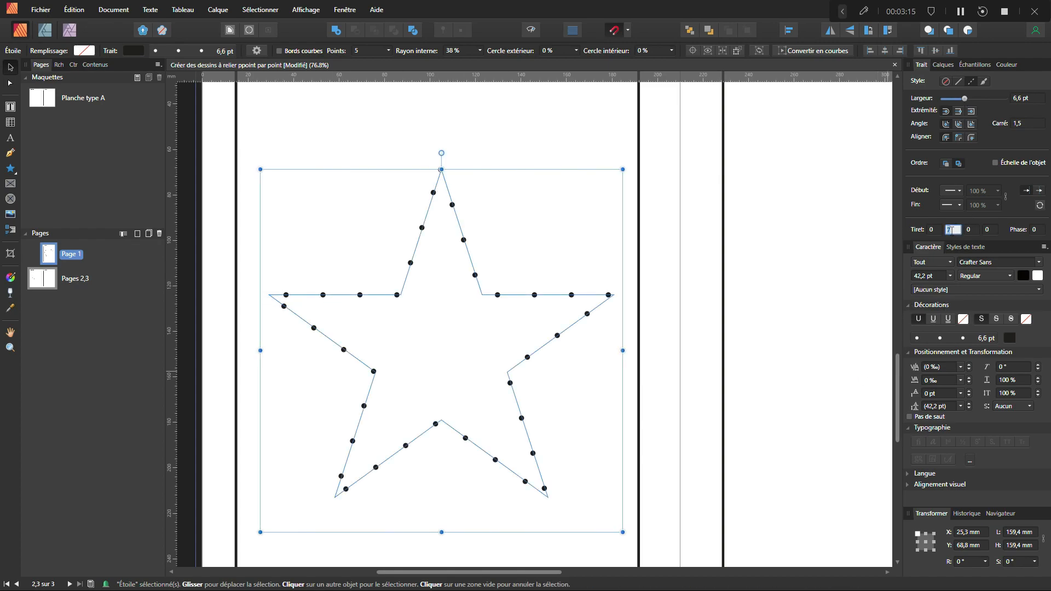
{"action": "type", "text": "8"}
{"action": "key", "text": "Return"}
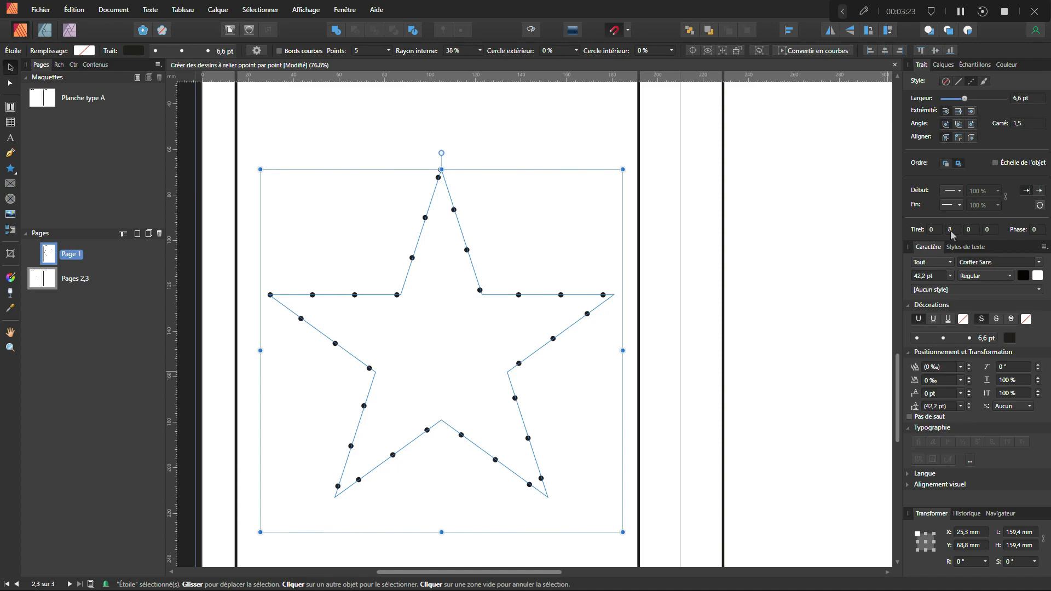
{"action": "scroll", "coordinate": [951, 235], "scroll_direction": "up", "scroll_amount": 1}
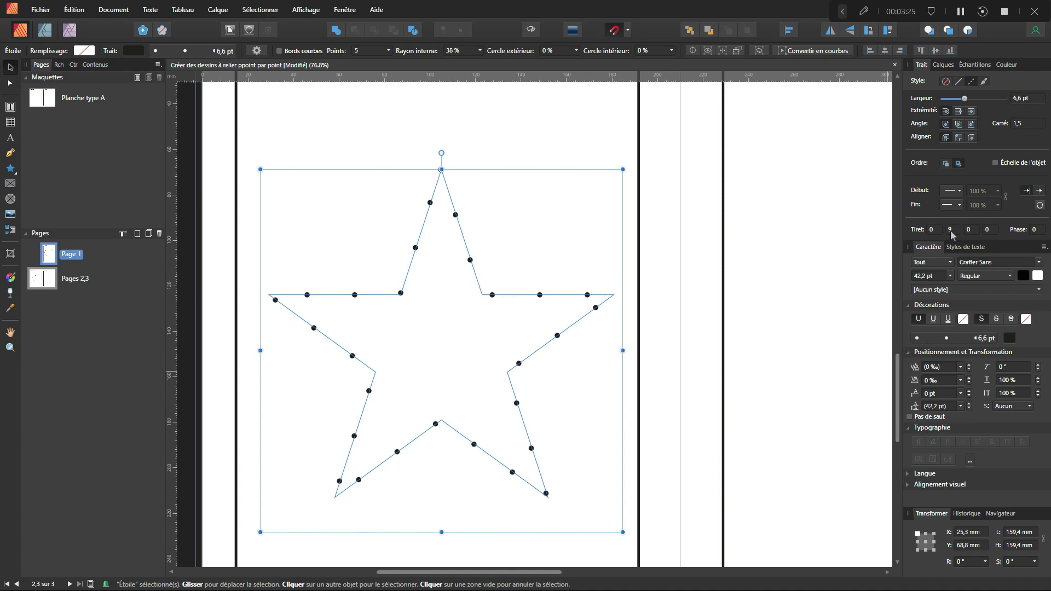
{"action": "scroll", "coordinate": [951, 235], "scroll_direction": "up", "scroll_amount": 1}
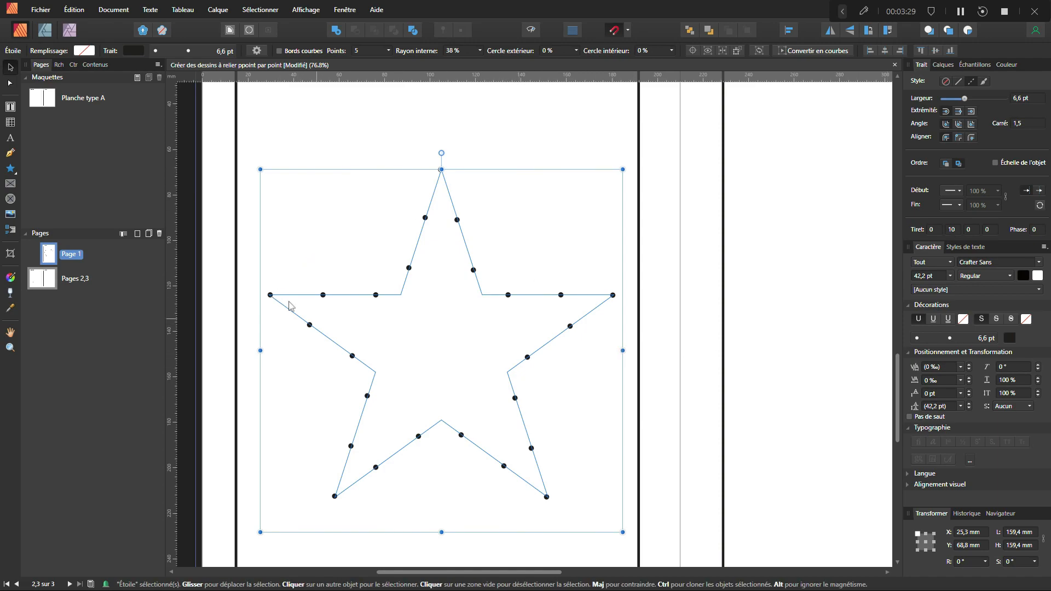
{"action": "left_click", "coordinate": [508, 212]}
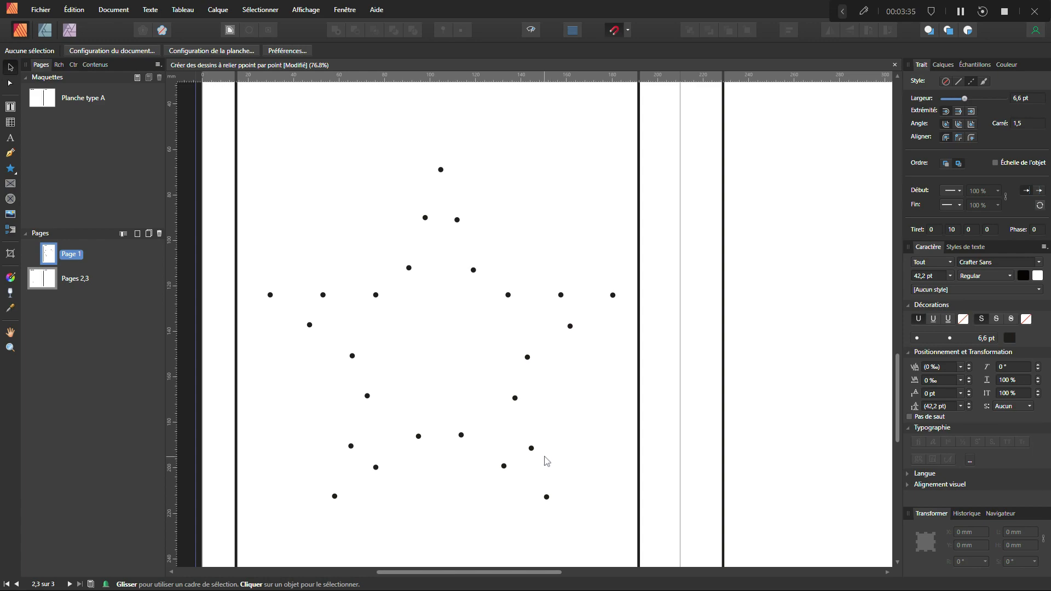
Draw a text frame about 143 by 21 mm above the dotted star and enter the numbers 1 to 25 separated by spaces
{"action": "scroll", "coordinate": [511, 422], "scroll_direction": "down", "scroll_amount": 2, "text": "ctrl"}
{"action": "scroll", "coordinate": [517, 386], "scroll_direction": "up", "scroll_amount": 1}
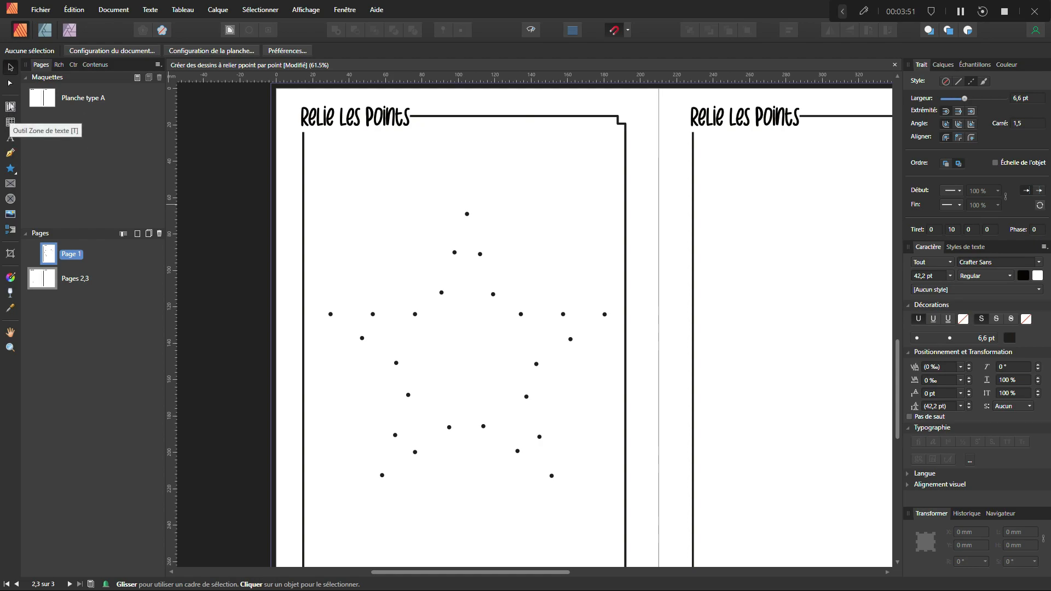
{"action": "left_click", "coordinate": [10, 106]}
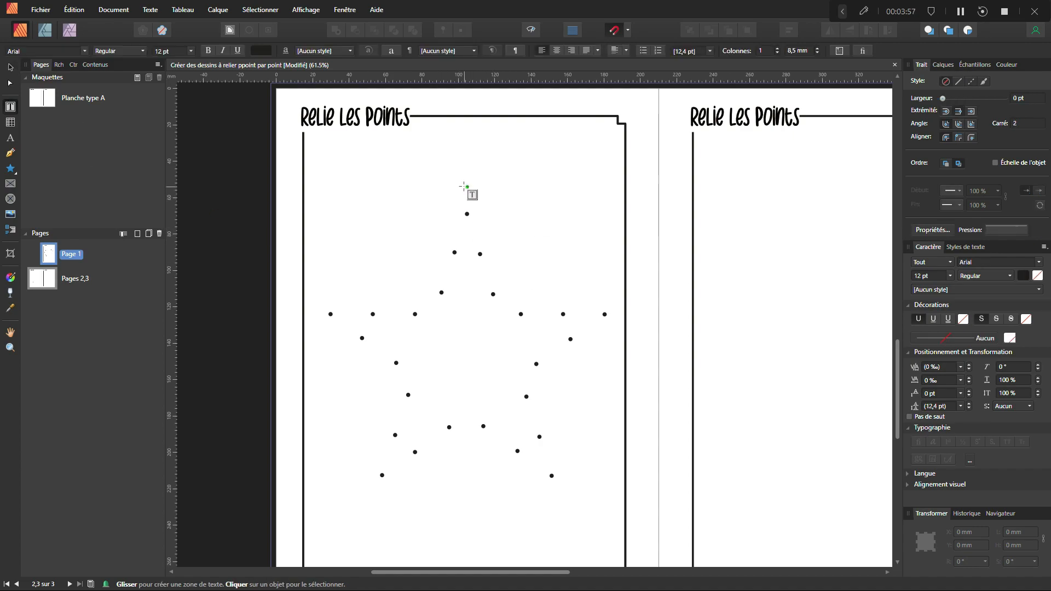
{"action": "left_click_drag", "start_coordinate": [329, 156], "coordinate": [589, 193]}
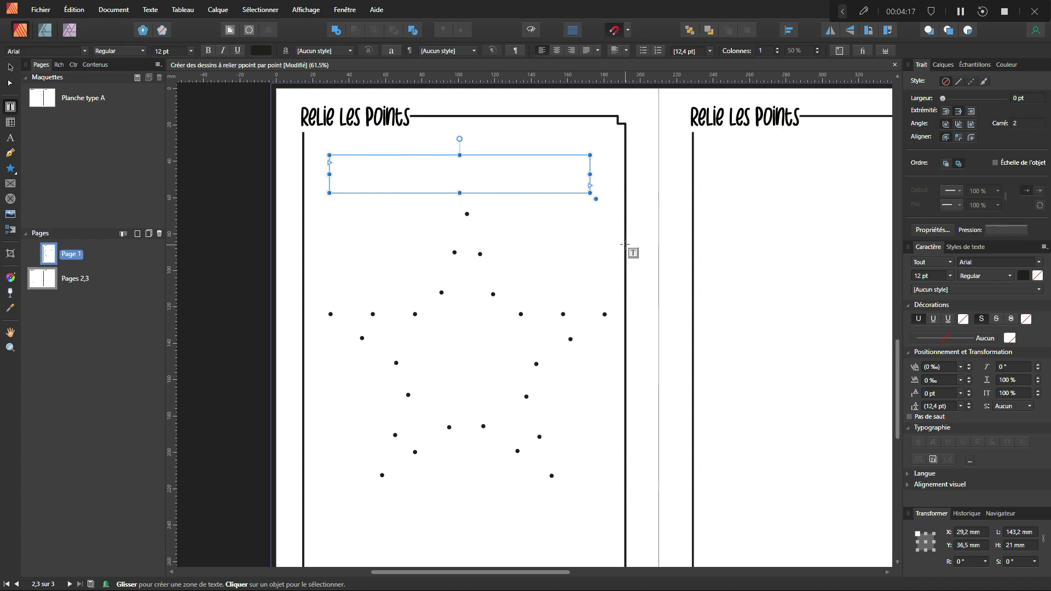
{"action": "left_click", "coordinate": [374, 163]}
{"action": "type", "text": "1 2 3"}
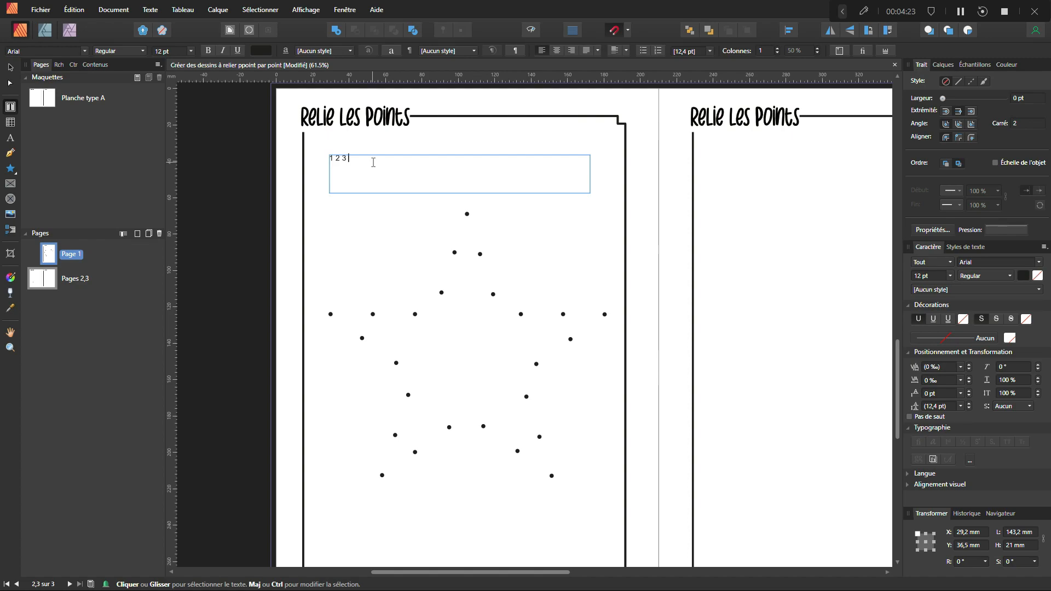
{"action": "type", "text": " 4 5 6 7 8 9 10 11 12 13 14 15 16 17 18 19 20 21 22 23 24 25"}
{"action": "key", "text": "Escape"}
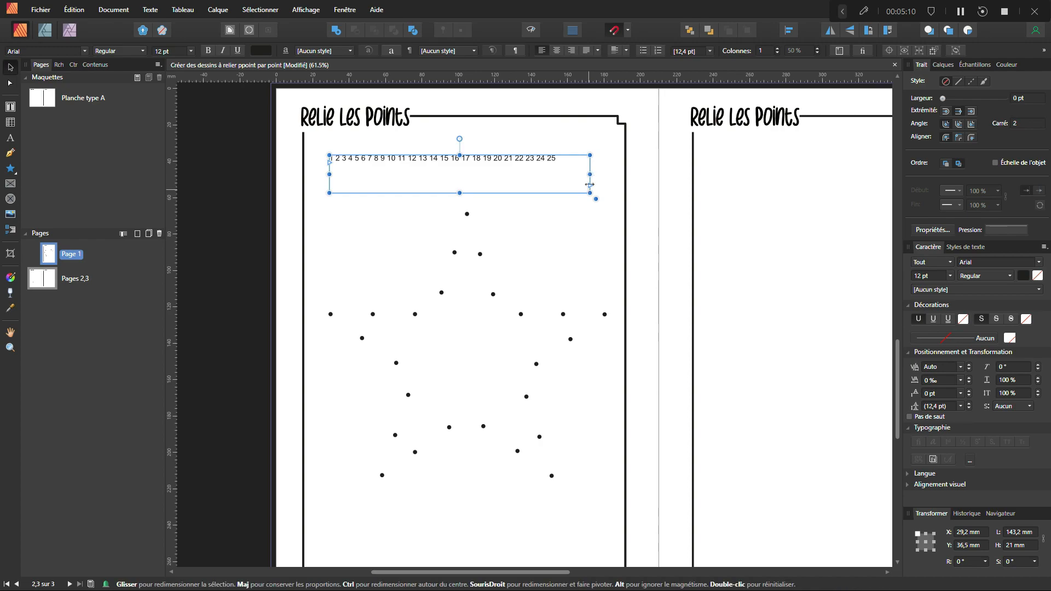
Shrink the text frame to about 4.5 by 5.7 mm around the number 1 and place it just above the star's top dot
{"action": "left_click_drag", "start_coordinate": [588, 189], "coordinate": [337, 166]}
{"action": "scroll", "coordinate": [313, 170], "scroll_direction": "up", "scroll_amount": 2}
{"action": "scroll", "coordinate": [314, 170], "scroll_direction": "up", "scroll_amount": 1}
{"action": "left_click", "coordinate": [367, 160]}
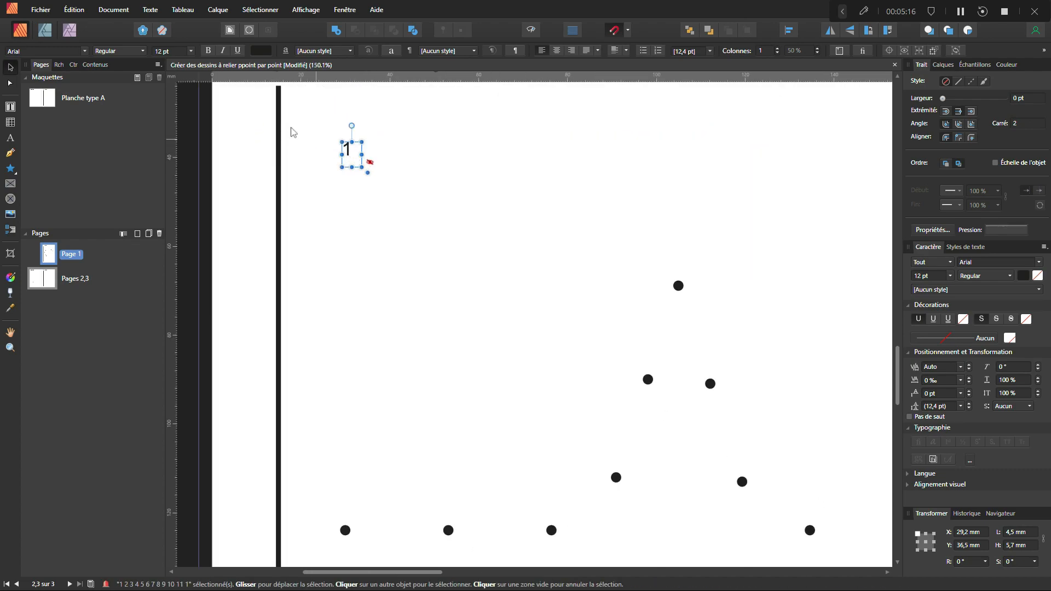
{"action": "left_click_drag", "start_coordinate": [350, 156], "coordinate": [679, 250]}
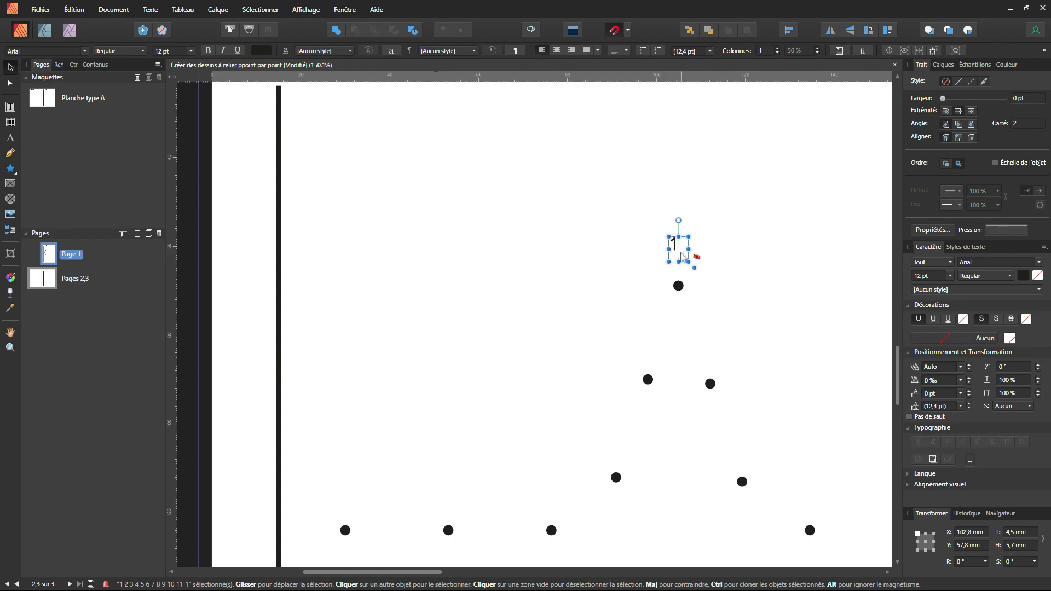
Link a new text frame of about 4.1 by 4.5 mm to frame 1 and place it above the second dot for the number 2
{"action": "scroll", "coordinate": [689, 262], "scroll_direction": "up", "scroll_amount": 1}
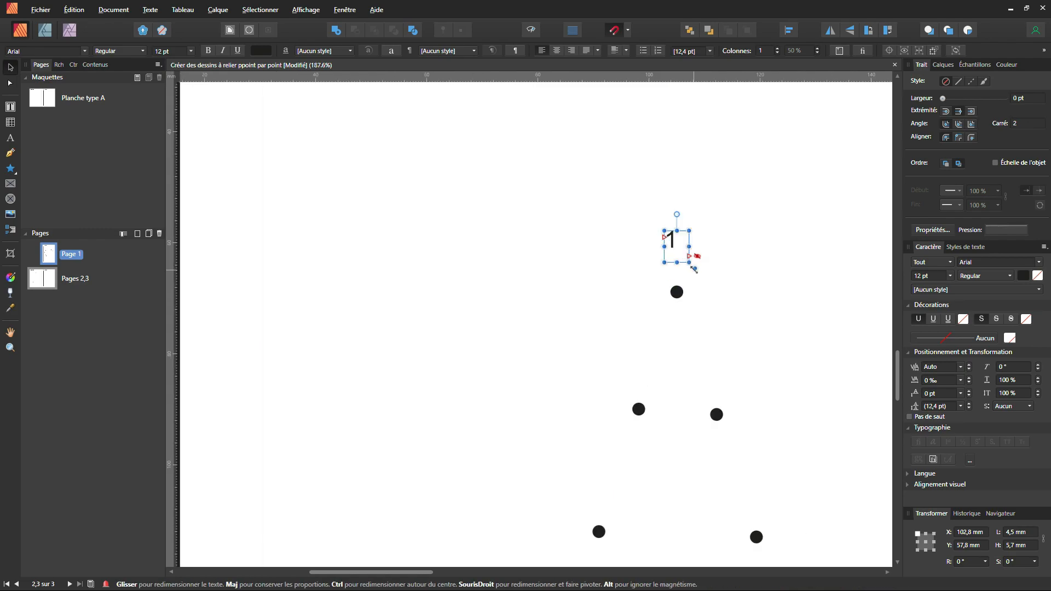
{"action": "scroll", "coordinate": [694, 270], "scroll_direction": "up", "scroll_amount": 1}
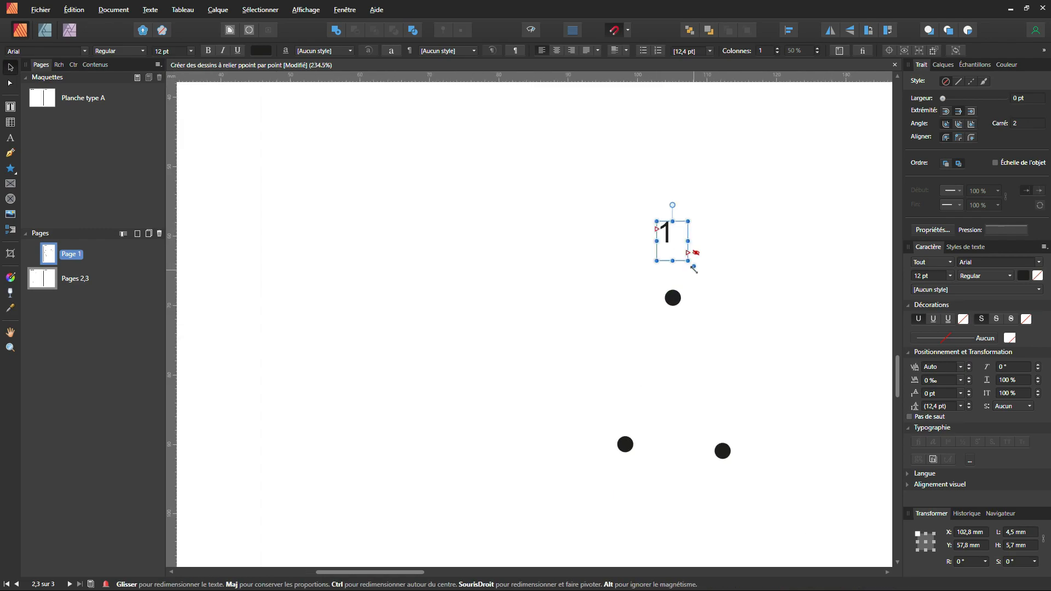
{"action": "scroll", "coordinate": [694, 269], "scroll_direction": "up", "scroll_amount": 1}
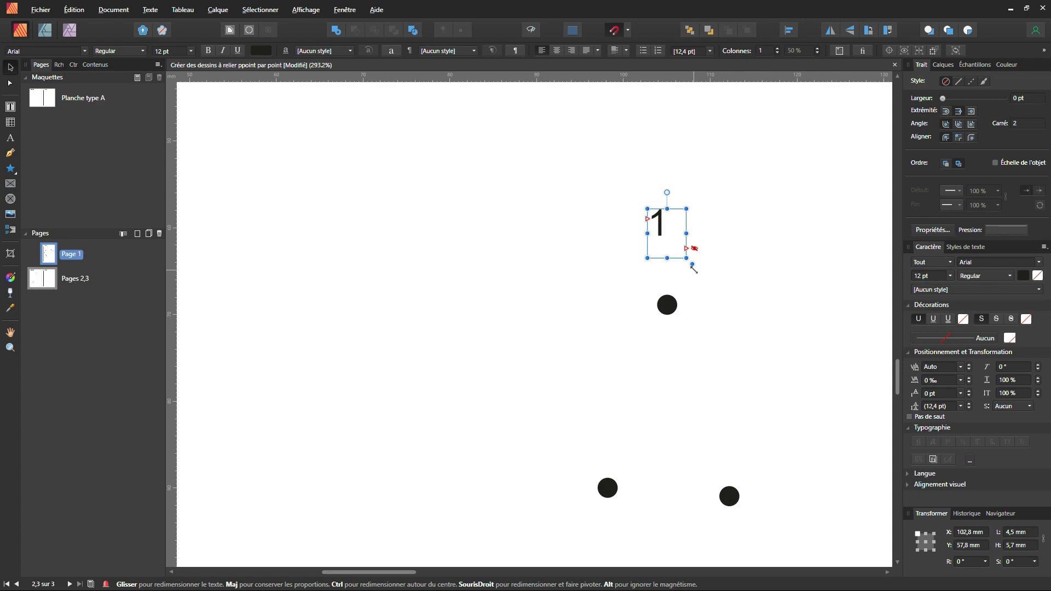
{"action": "scroll", "coordinate": [693, 269], "scroll_direction": "up", "scroll_amount": 1}
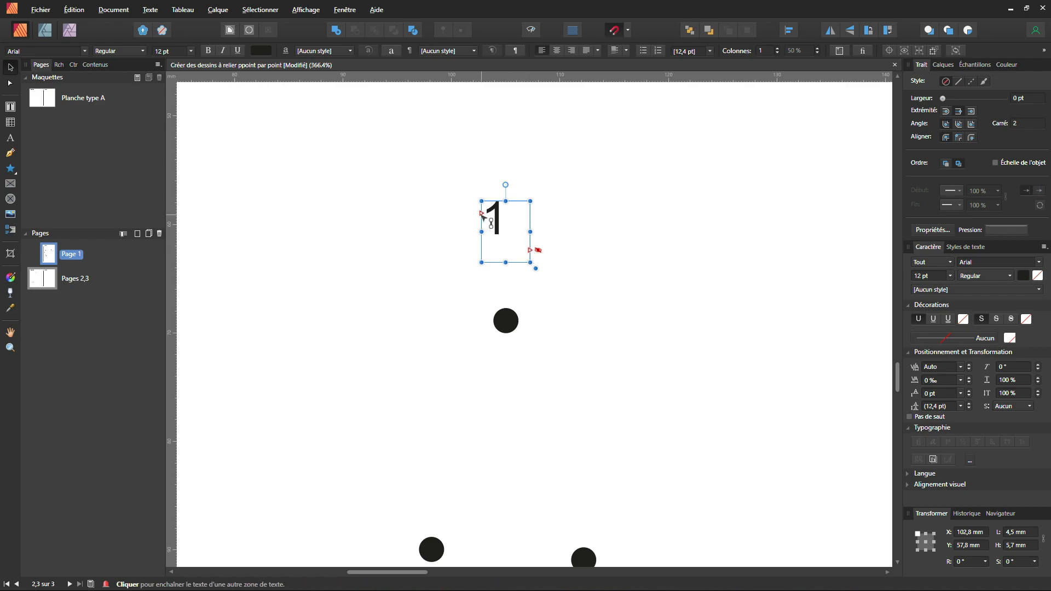
{"action": "scroll", "coordinate": [503, 253], "scroll_direction": "down", "scroll_amount": 1}
{"action": "left_click_drag", "start_coordinate": [510, 286], "coordinate": [605, 258]}
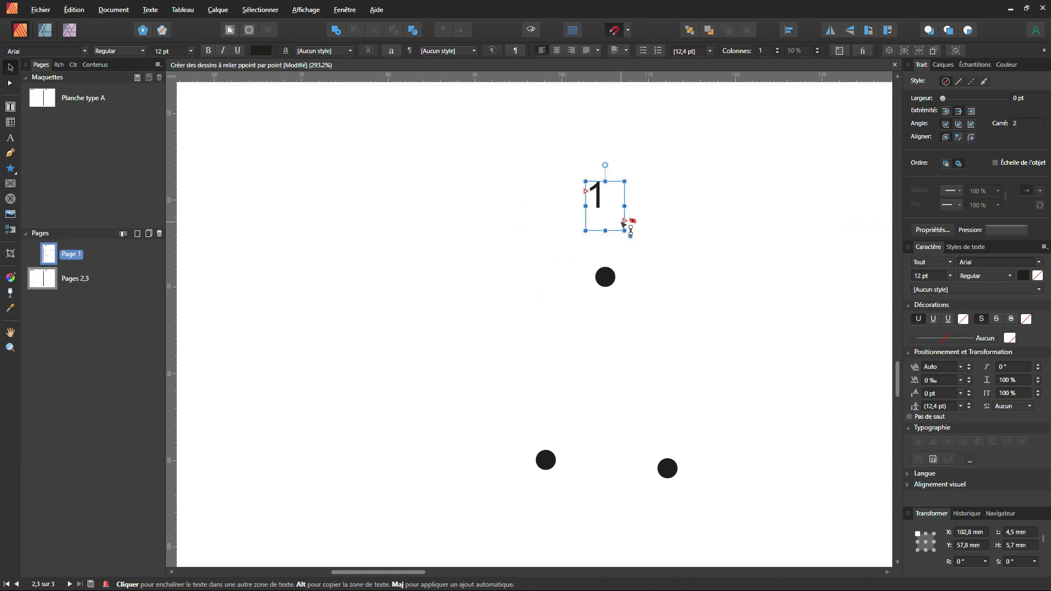
{"action": "scroll", "coordinate": [640, 244], "scroll_direction": "down", "scroll_amount": 1}
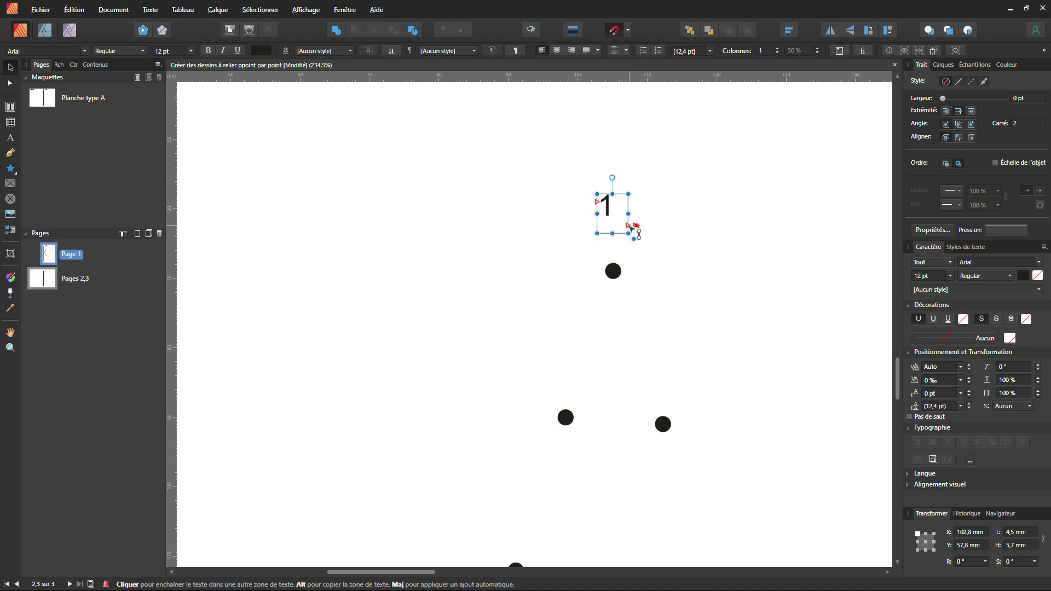
{"action": "left_click", "coordinate": [633, 227]}
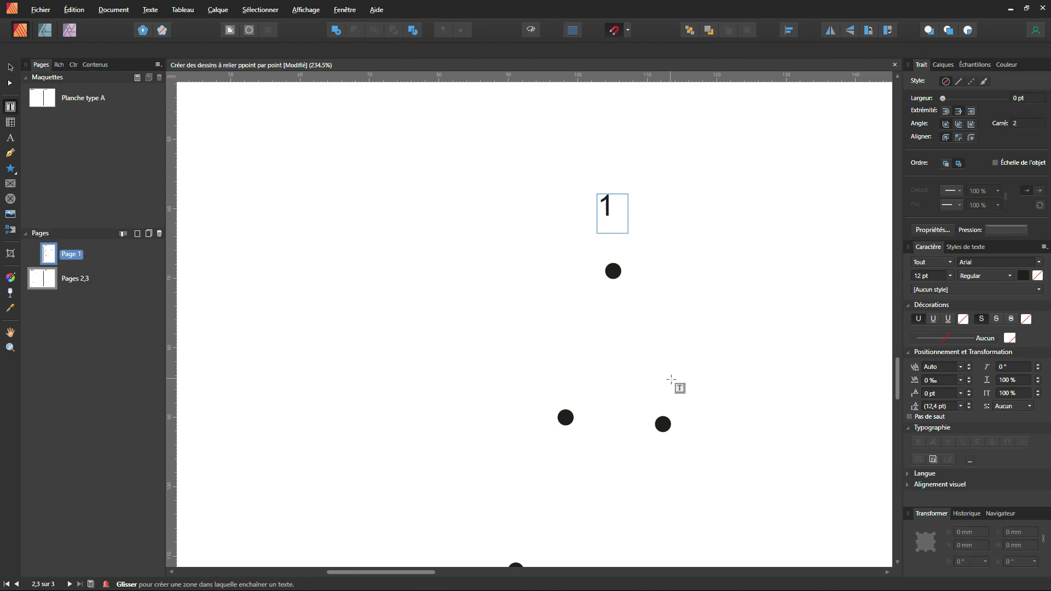
{"action": "left_click_drag", "start_coordinate": [664, 366], "coordinate": [693, 396]}
{"action": "left_click", "coordinate": [694, 391]}
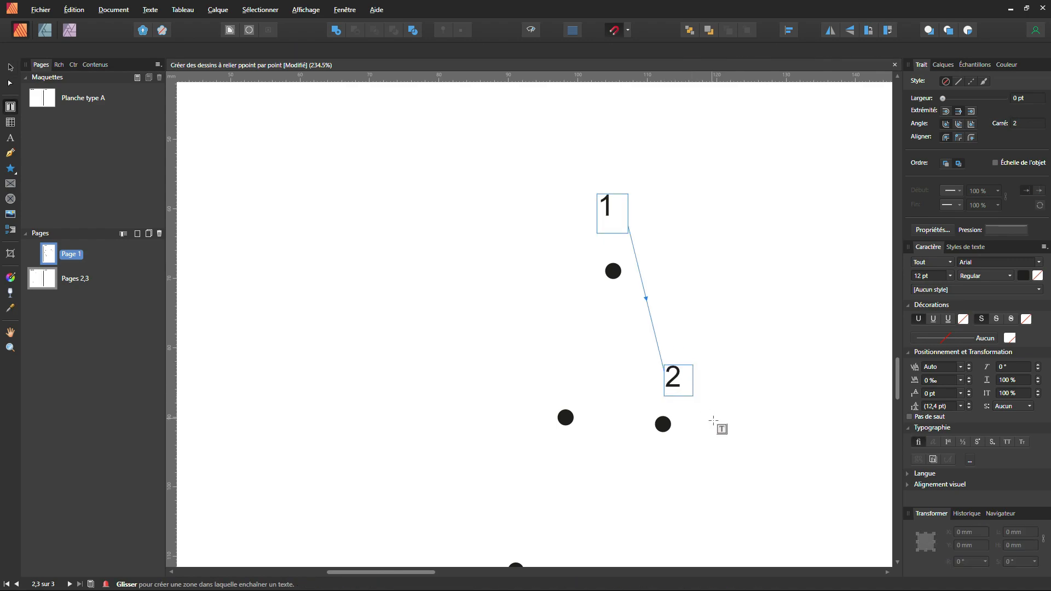
Continue the text chain with frames of about 3.7 by 3.8 mm and 3.1 by 3.6 mm above the dots for numbers 3 and 4
{"action": "scroll", "coordinate": [720, 425], "scroll_direction": "down", "scroll_amount": 1}
{"action": "scroll", "coordinate": [657, 421], "scroll_direction": "down", "scroll_amount": 3}
{"action": "scroll", "coordinate": [657, 421], "scroll_direction": "right", "scroll_amount": 2}
{"action": "left_click_drag", "start_coordinate": [617, 368], "coordinate": [639, 390]}
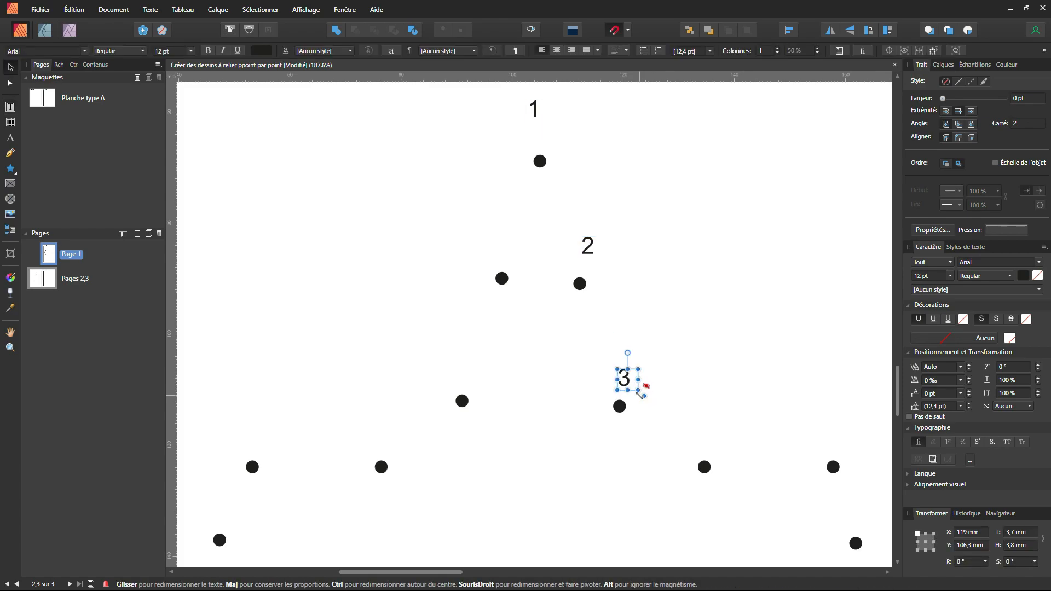
{"action": "scroll", "coordinate": [638, 392], "scroll_direction": "up", "scroll_amount": 4}
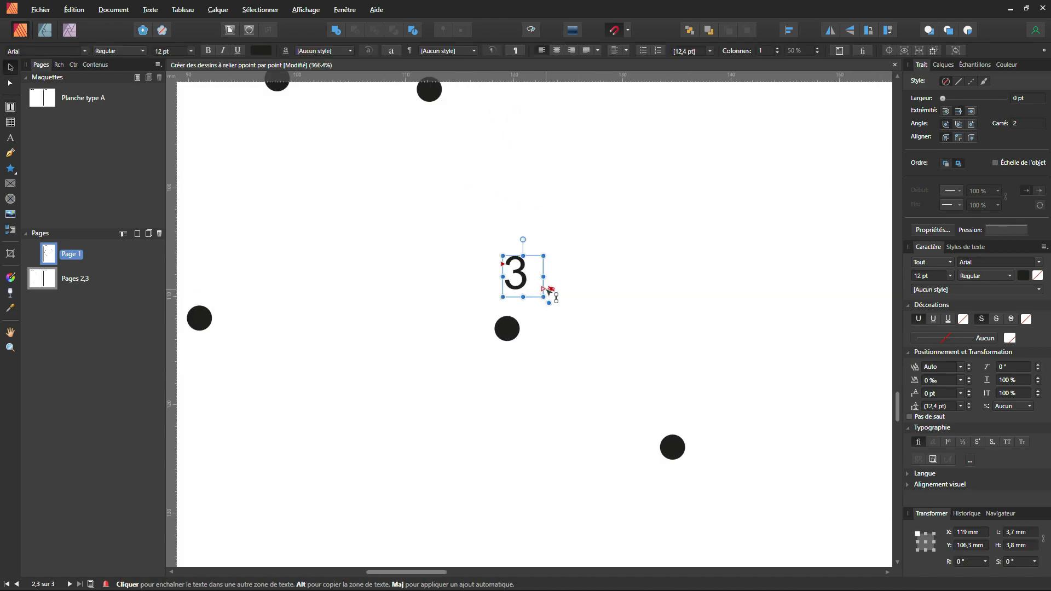
{"action": "left_click", "coordinate": [549, 289]}
{"action": "left_click_drag", "start_coordinate": [657, 385], "coordinate": [693, 416]}
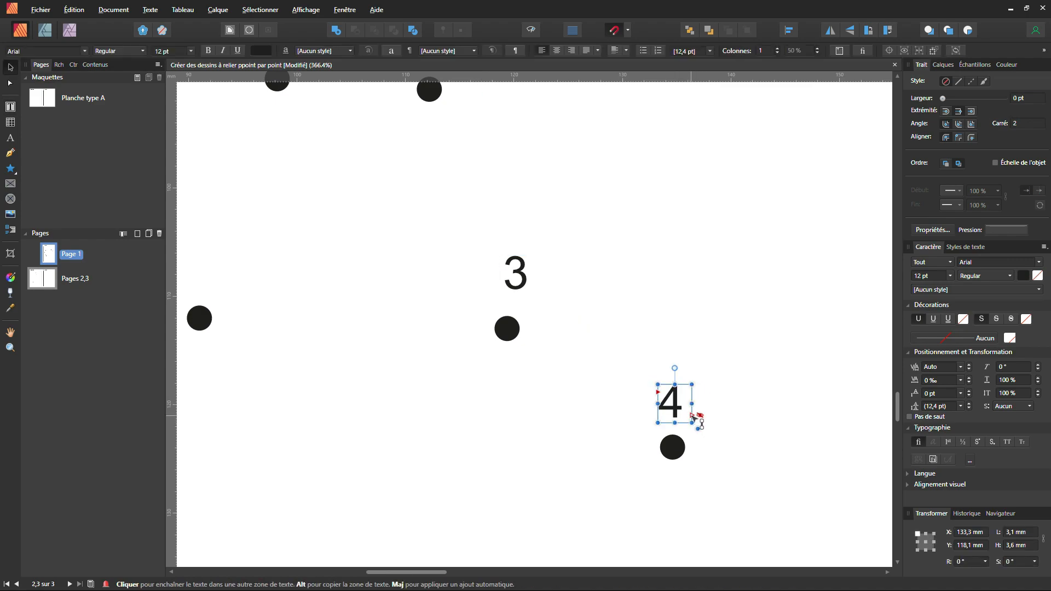
Continue the text chain with frames of about 3.6 by 4.5 mm and 3.6 by 3.6 mm above the dots for numbers 5 and 6
{"action": "left_click", "coordinate": [692, 416]}
{"action": "scroll", "coordinate": [700, 423], "scroll_direction": "down", "scroll_amount": 2}
{"action": "left_click_drag", "start_coordinate": [832, 438], "coordinate": [566, 365]}
{"action": "left_click_drag", "start_coordinate": [537, 300], "coordinate": [564, 332]}
{"action": "scroll", "coordinate": [564, 329], "scroll_direction": "up", "scroll_amount": 2}
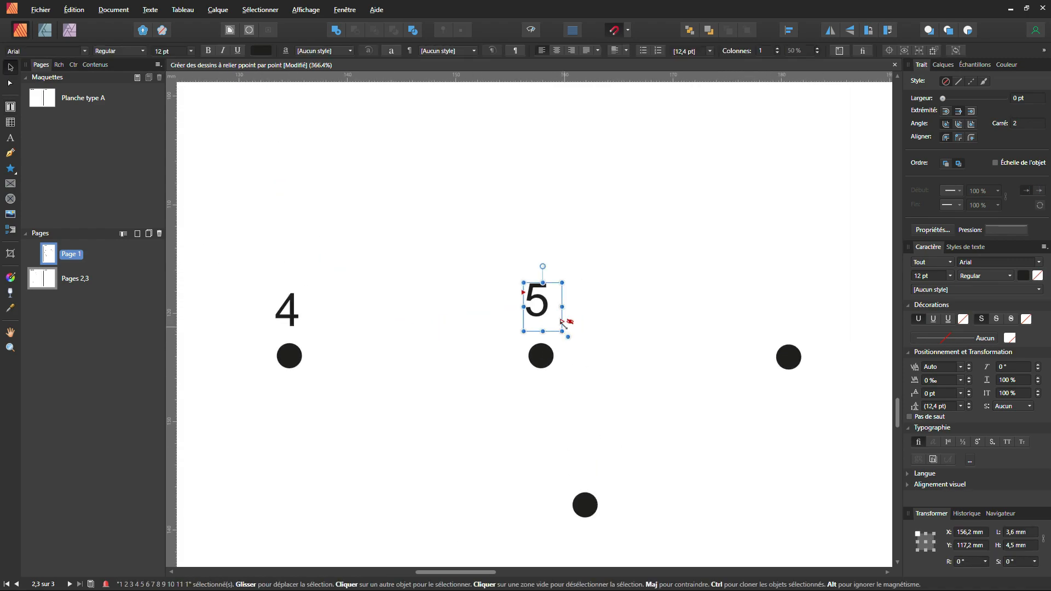
{"action": "left_click", "coordinate": [561, 320]}
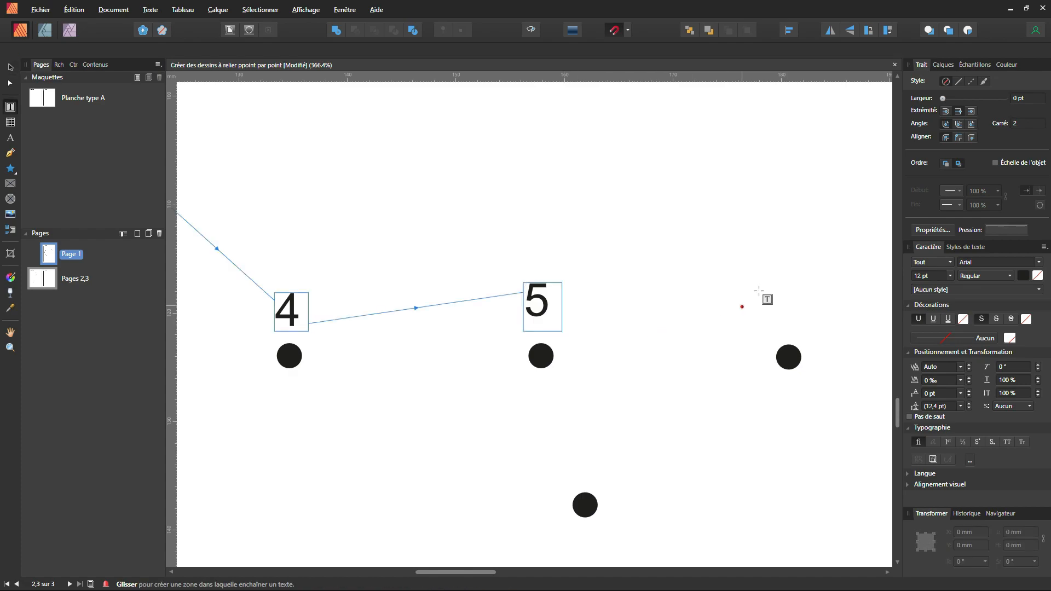
{"action": "left_click_drag", "start_coordinate": [760, 293], "coordinate": [799, 331]}
Move the number 1 frame down so it sits directly above the star's top dot
{"action": "scroll", "coordinate": [662, 331], "scroll_direction": "down", "scroll_amount": 3}
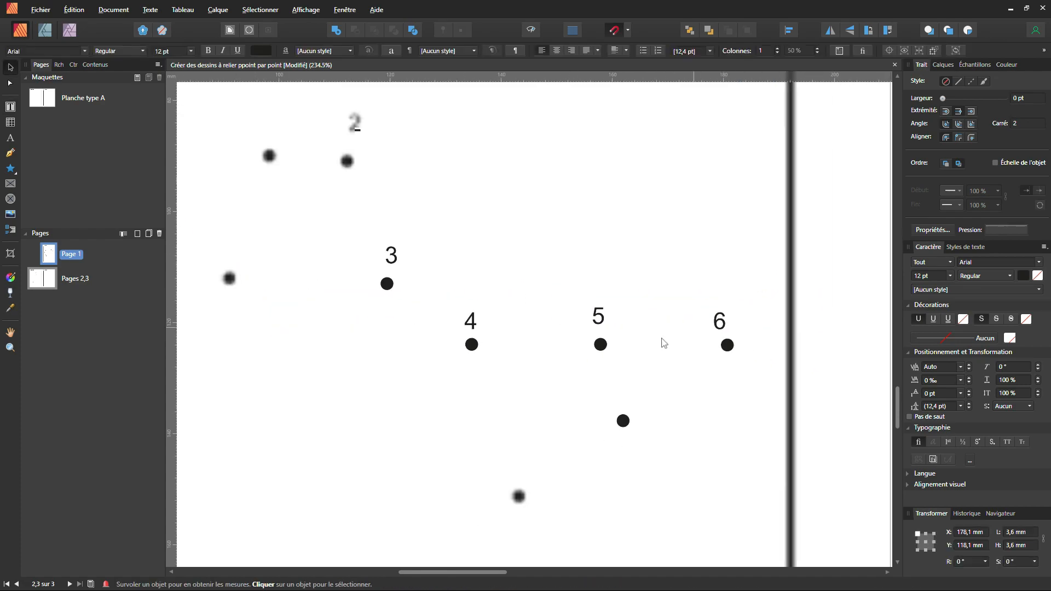
{"action": "scroll", "coordinate": [577, 350], "scroll_direction": "up", "scroll_amount": 3}
{"action": "scroll", "coordinate": [576, 379], "scroll_direction": "down", "scroll_amount": 2}
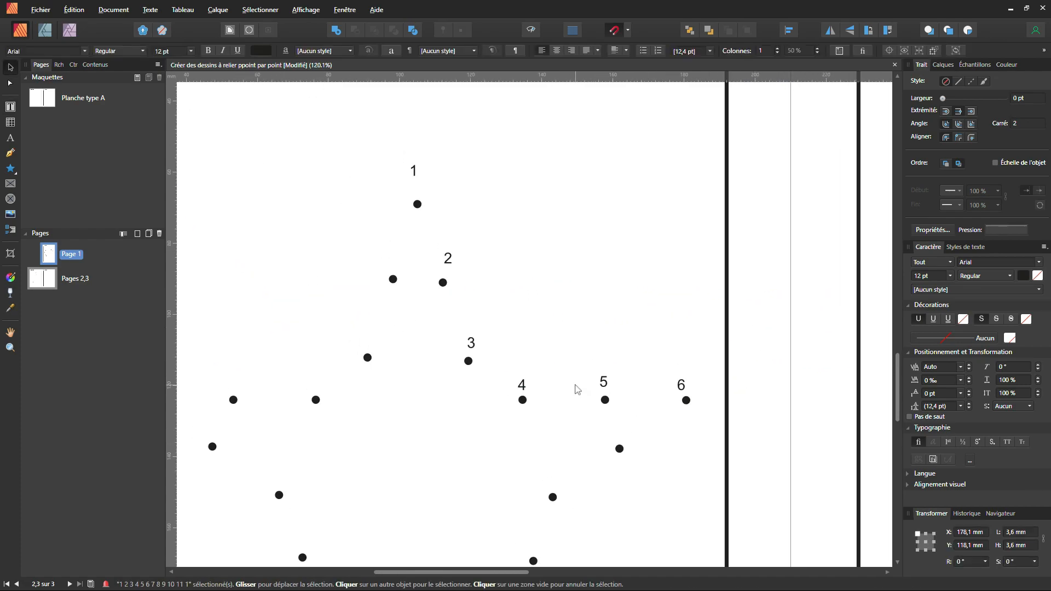
{"action": "scroll", "coordinate": [418, 174], "scroll_direction": "up", "scroll_amount": 1}
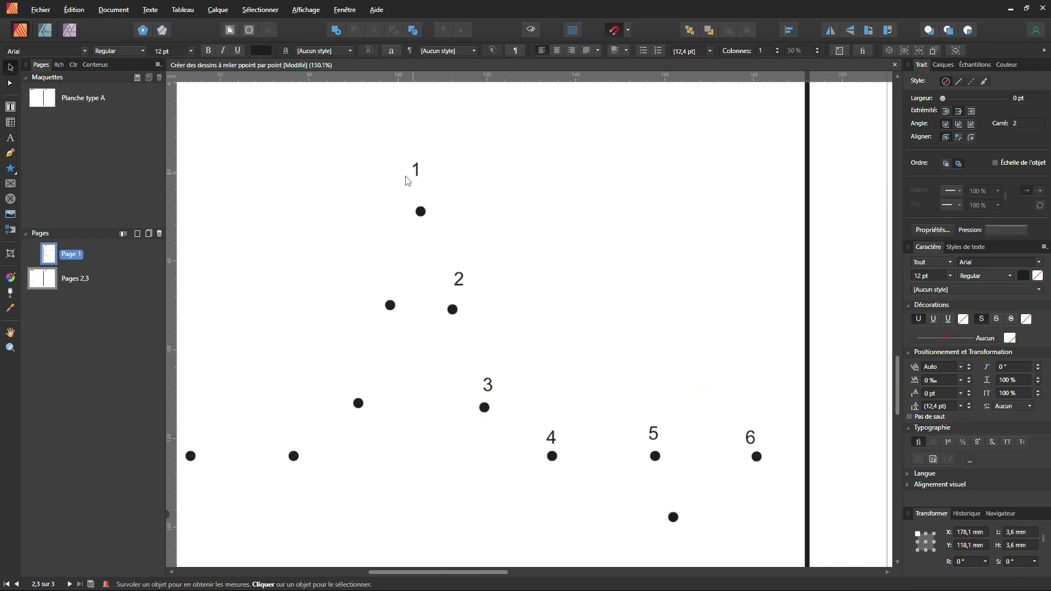
{"action": "left_click", "coordinate": [417, 171]}
{"action": "left_click_drag", "start_coordinate": [417, 172], "coordinate": [422, 188]}
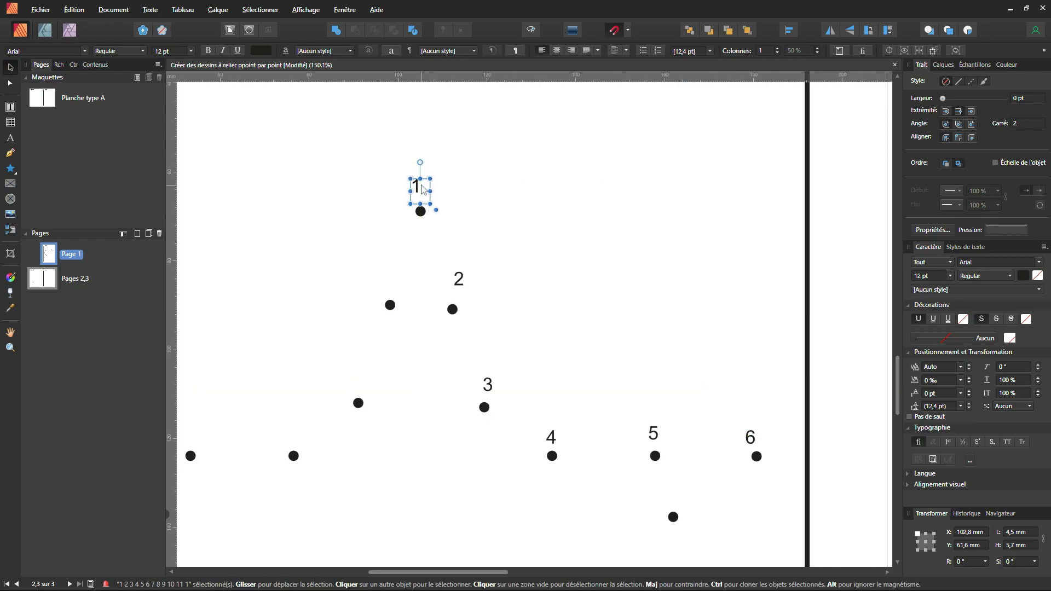
Set the font of all the linked number text to Amatic Bold at 22 pt
{"action": "double_click", "coordinate": [422, 188]}
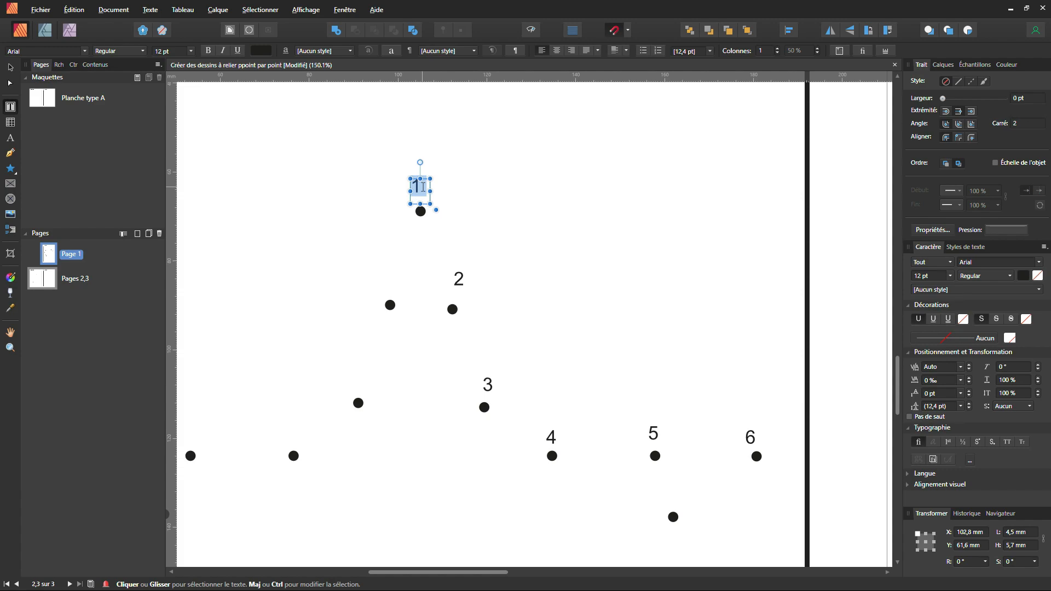
{"action": "double_click", "coordinate": [458, 278]}
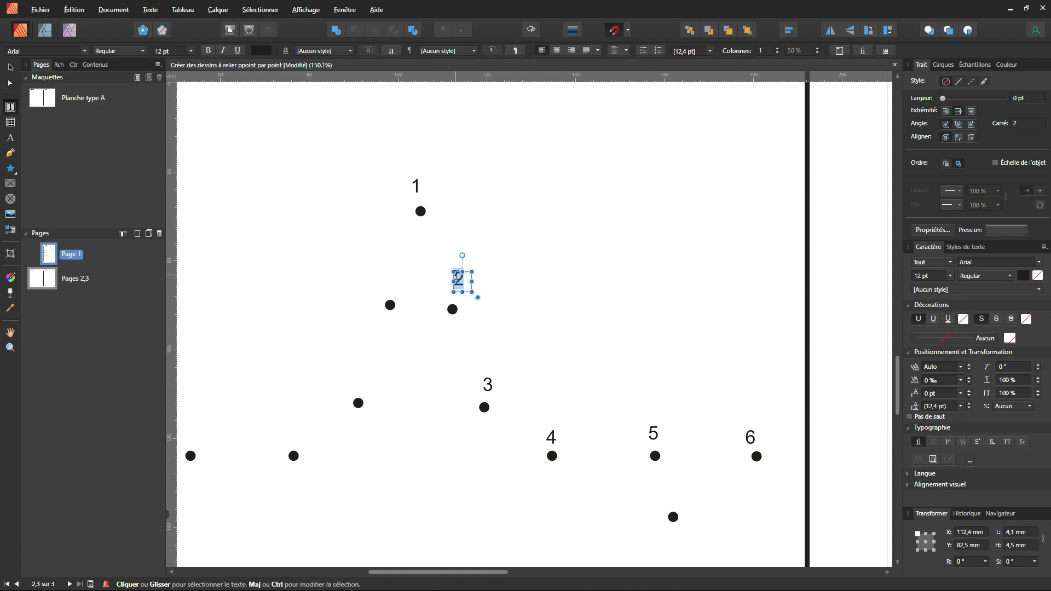
{"action": "key", "text": "ctrl+a"}
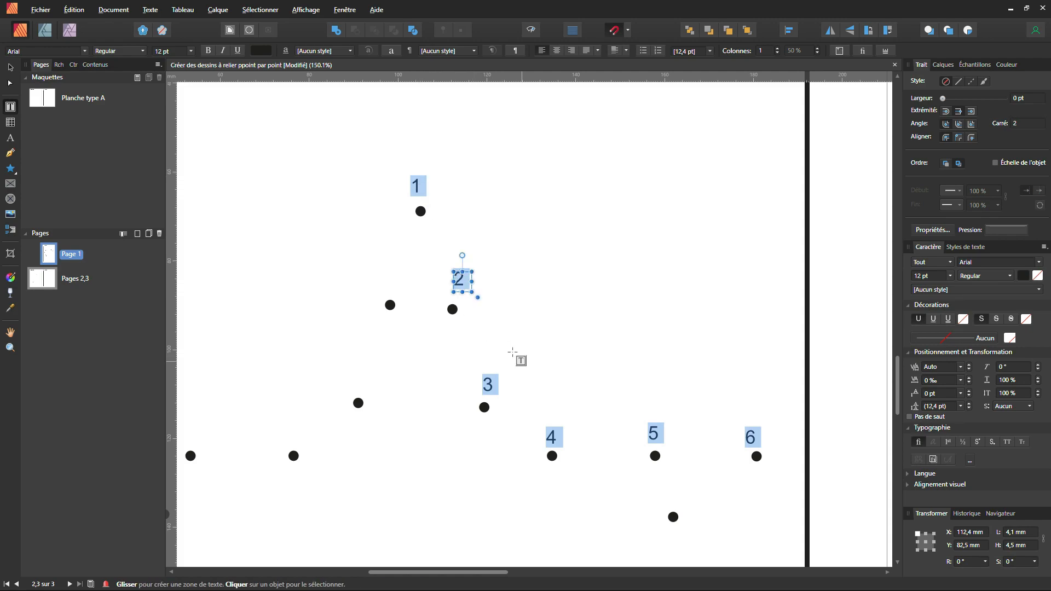
{"action": "left_click", "coordinate": [86, 52]}
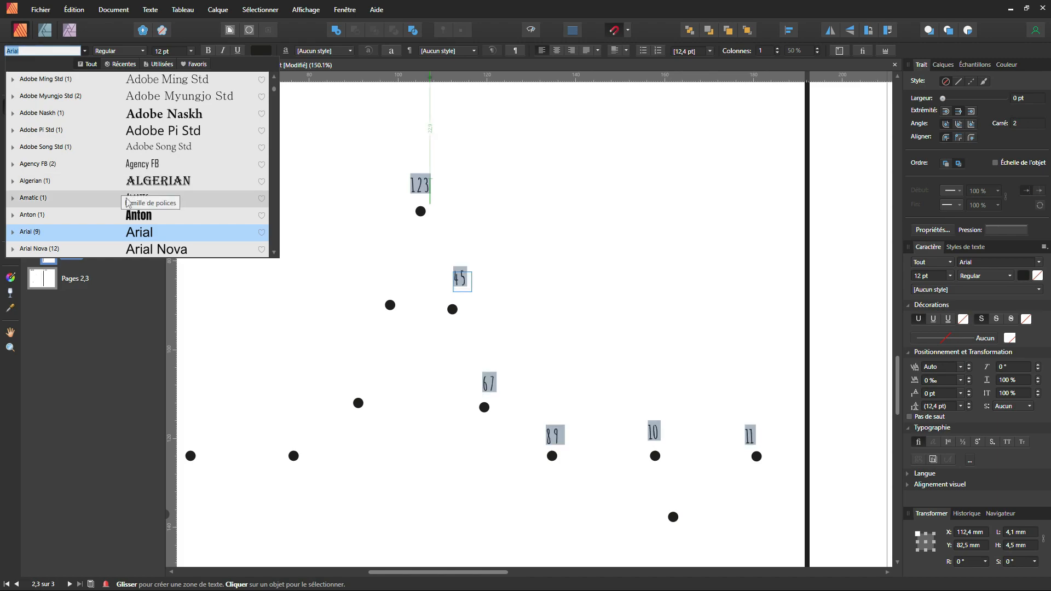
{"action": "left_click", "coordinate": [127, 203]}
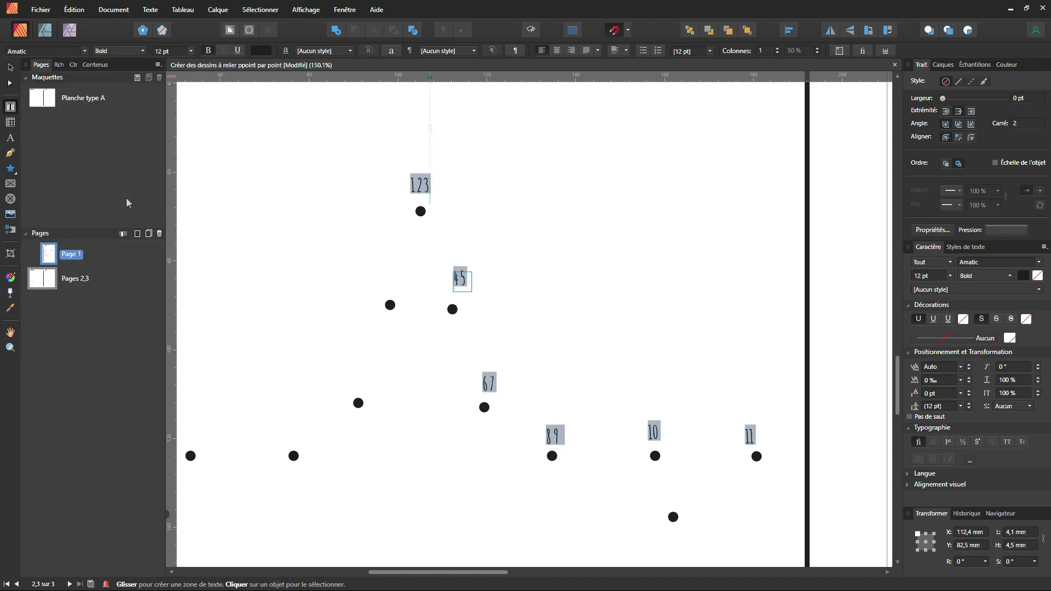
{"action": "scroll", "coordinate": [167, 53], "scroll_direction": "up", "scroll_amount": 6}
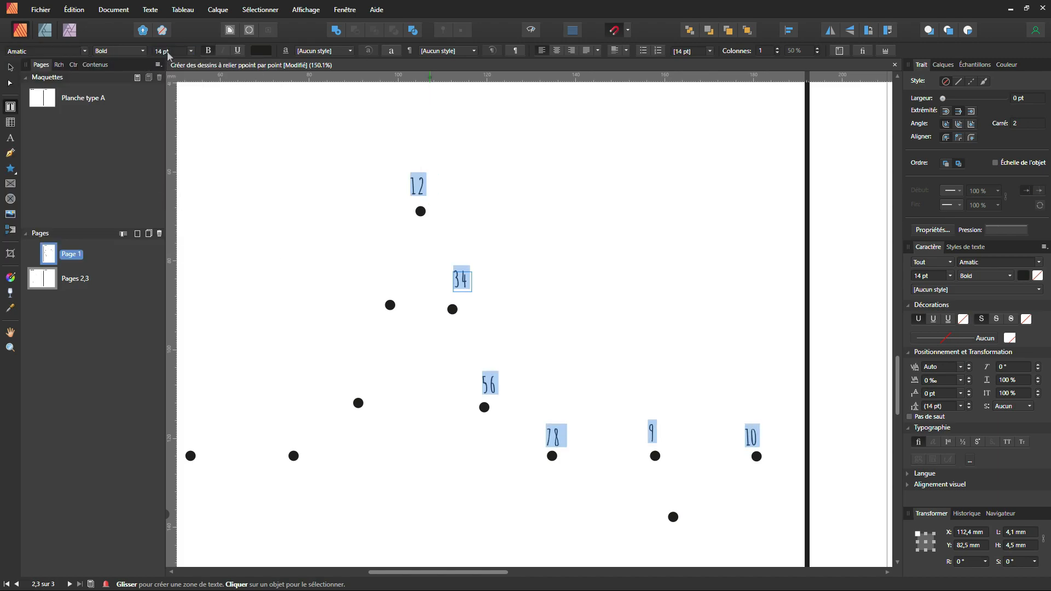
{"action": "scroll", "coordinate": [168, 55], "scroll_direction": "up", "scroll_amount": 4}
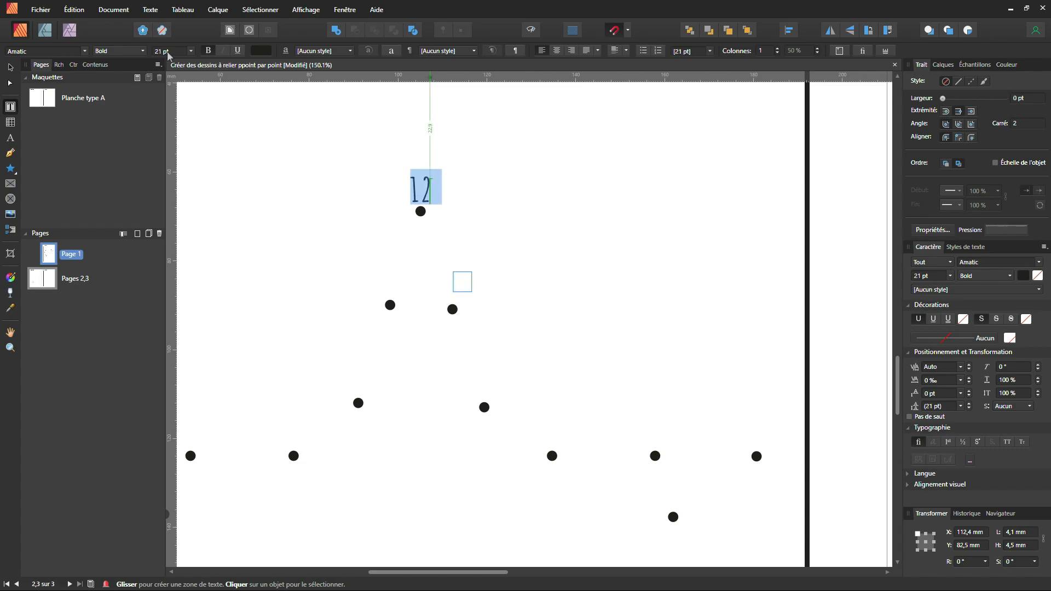
Extend the text frames for numbers 2 to 6 upward to a height of about 6.4 to 6.9 mm so each holds its number
{"action": "left_click", "coordinate": [10, 68]}
{"action": "left_click_drag", "start_coordinate": [463, 271], "coordinate": [463, 263]}
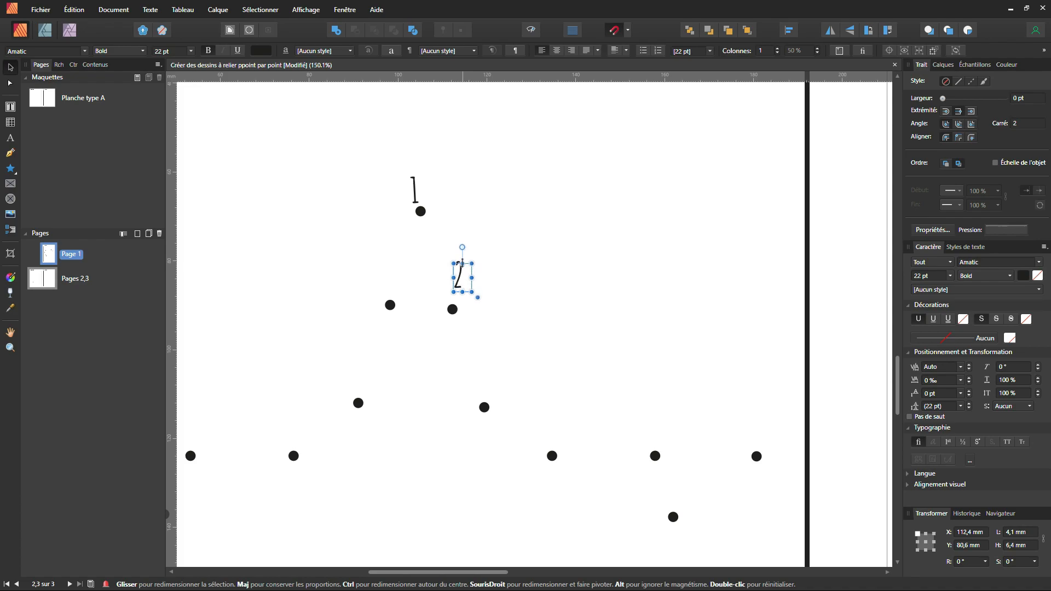
{"action": "left_click", "coordinate": [490, 389]}
{"action": "left_click_drag", "start_coordinate": [490, 373], "coordinate": [490, 364]}
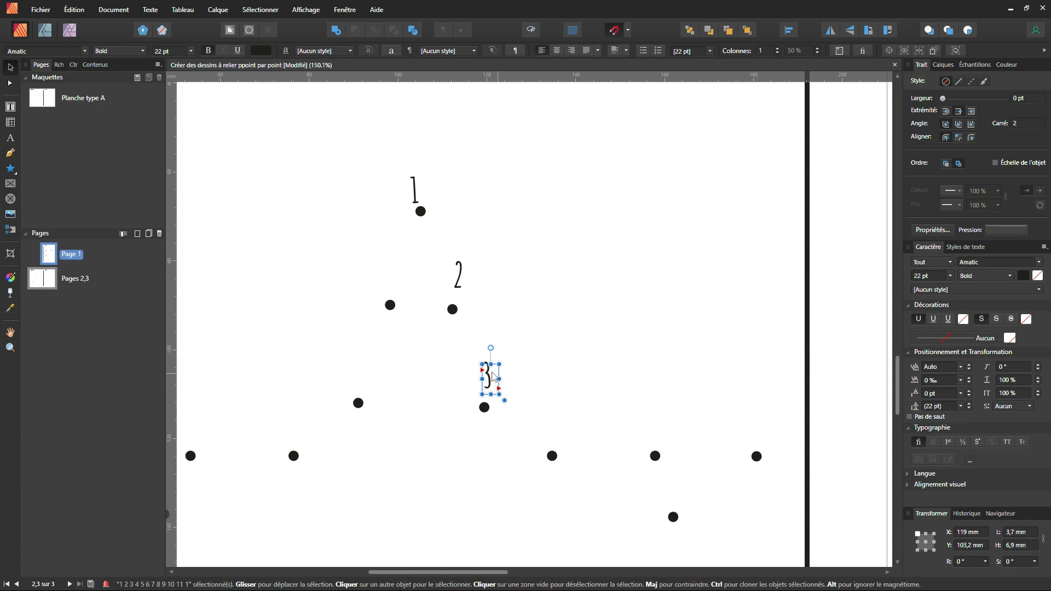
{"action": "left_click", "coordinate": [553, 437]}
{"action": "left_click_drag", "start_coordinate": [550, 425], "coordinate": [550, 415]}
{"action": "left_click", "coordinate": [658, 436]}
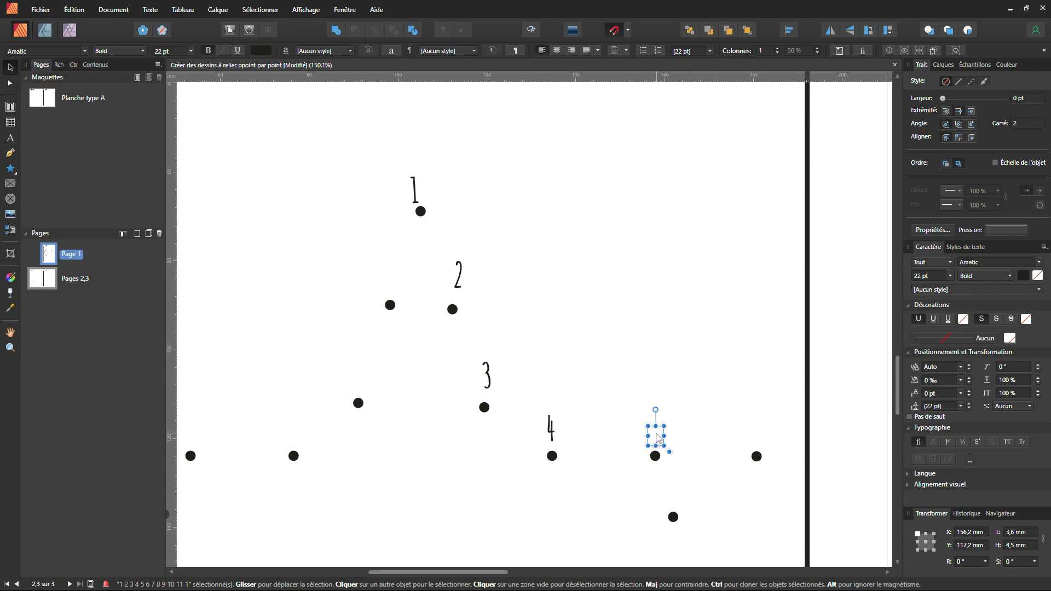
{"action": "left_click_drag", "start_coordinate": [655, 426], "coordinate": [655, 416]}
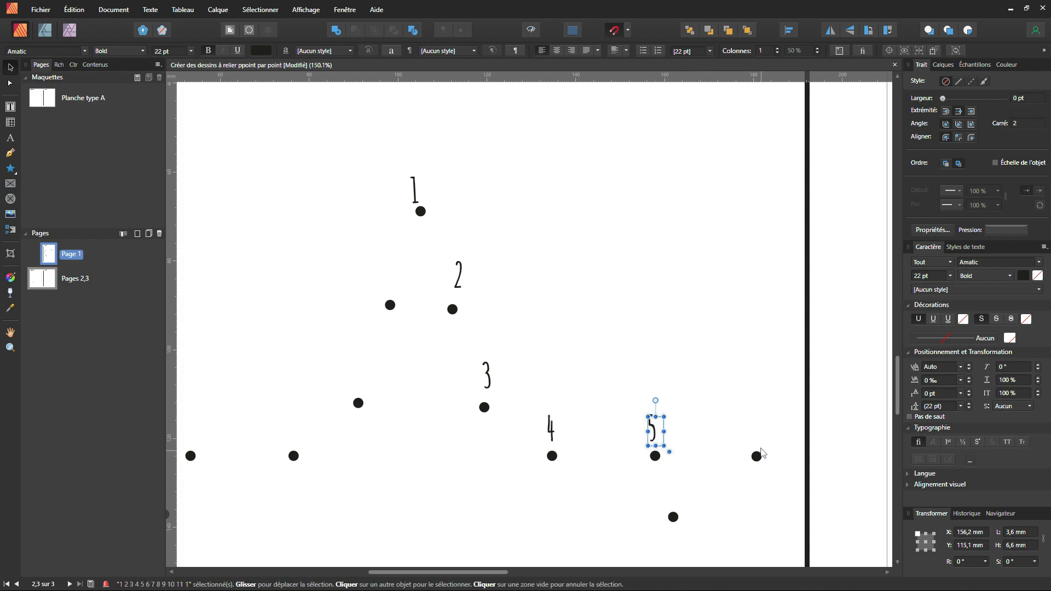
{"action": "left_click", "coordinate": [760, 441]}
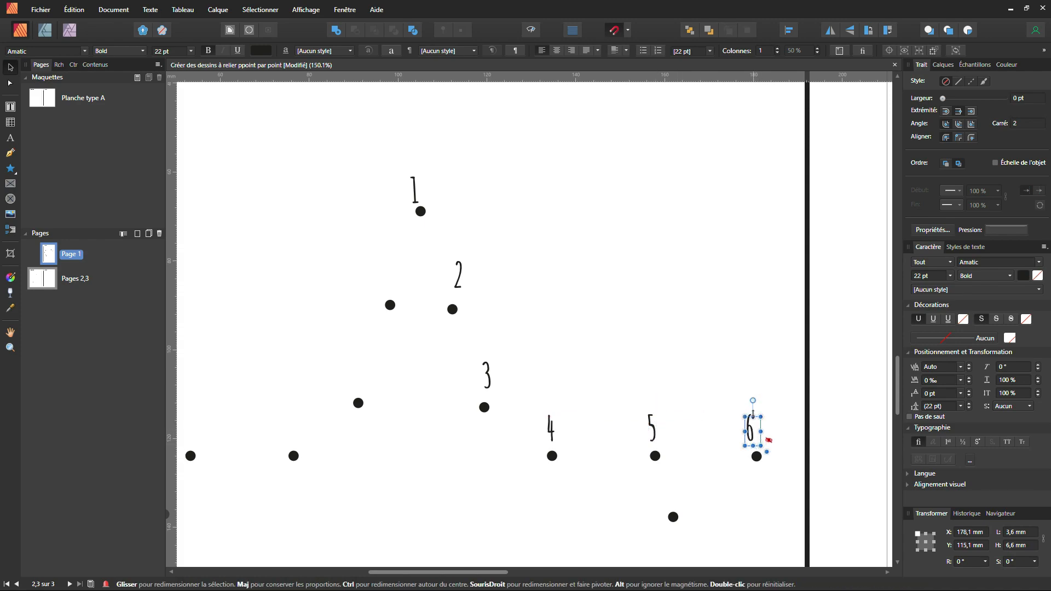
Continue the chain from frame 6 with frames of about 3.6 by 6.7 mm and 3 by 6.4 mm beside the dots for numbers 7 and 8
{"action": "scroll", "coordinate": [752, 414], "scroll_direction": "down", "scroll_amount": 4}
{"action": "scroll", "coordinate": [621, 263], "scroll_direction": "up", "scroll_amount": 4}
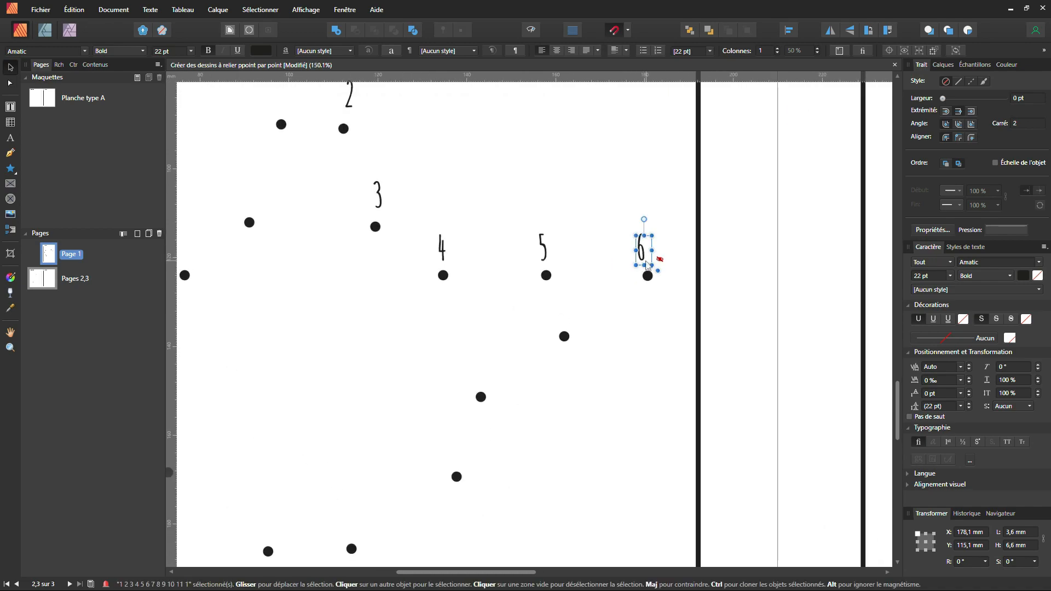
{"action": "scroll", "coordinate": [646, 263], "scroll_direction": "up", "scroll_amount": 1}
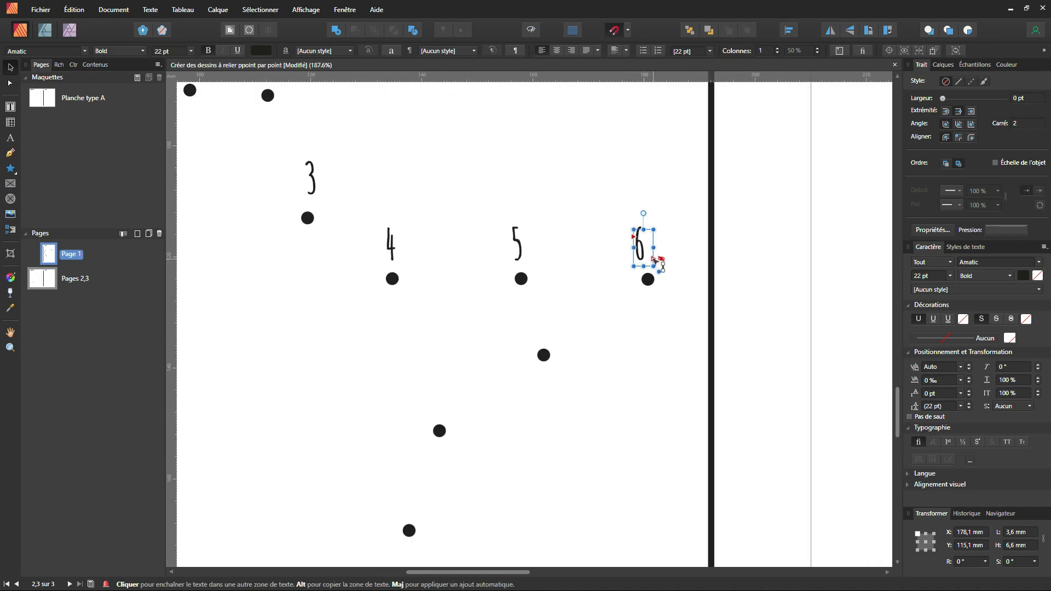
{"action": "left_click", "coordinate": [660, 259]}
{"action": "left_click_drag", "start_coordinate": [557, 335], "coordinate": [578, 373]}
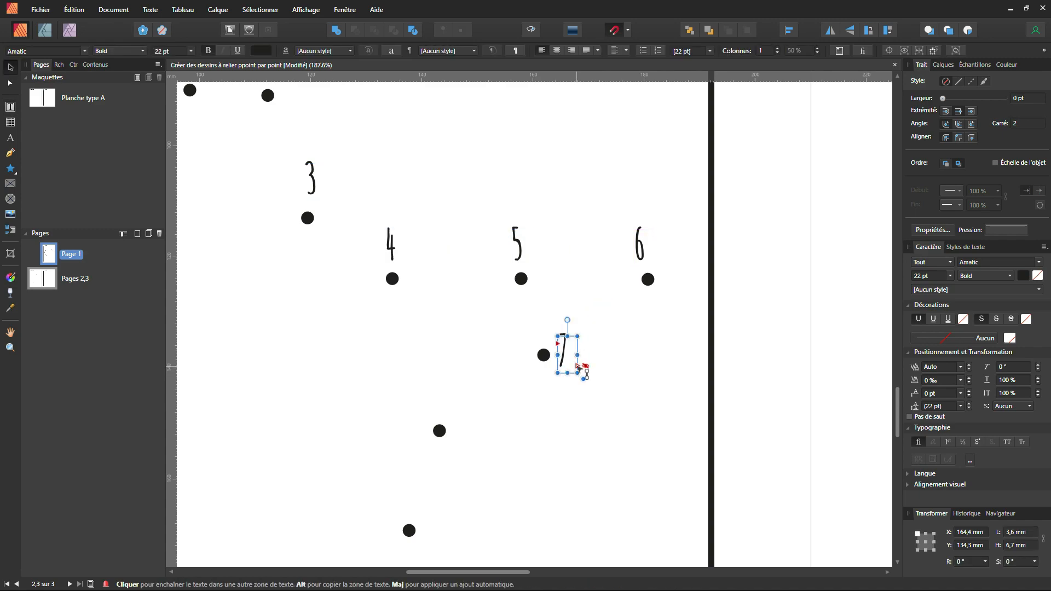
{"action": "left_click", "coordinate": [579, 366]}
{"action": "left_click_drag", "start_coordinate": [453, 406], "coordinate": [499, 392]}
Draw a closed freeform curve about 100 by 117 mm on the right-hand page with the Pen tool and its dotted outline
{"action": "scroll", "coordinate": [485, 407], "scroll_direction": "down", "scroll_amount": 2}
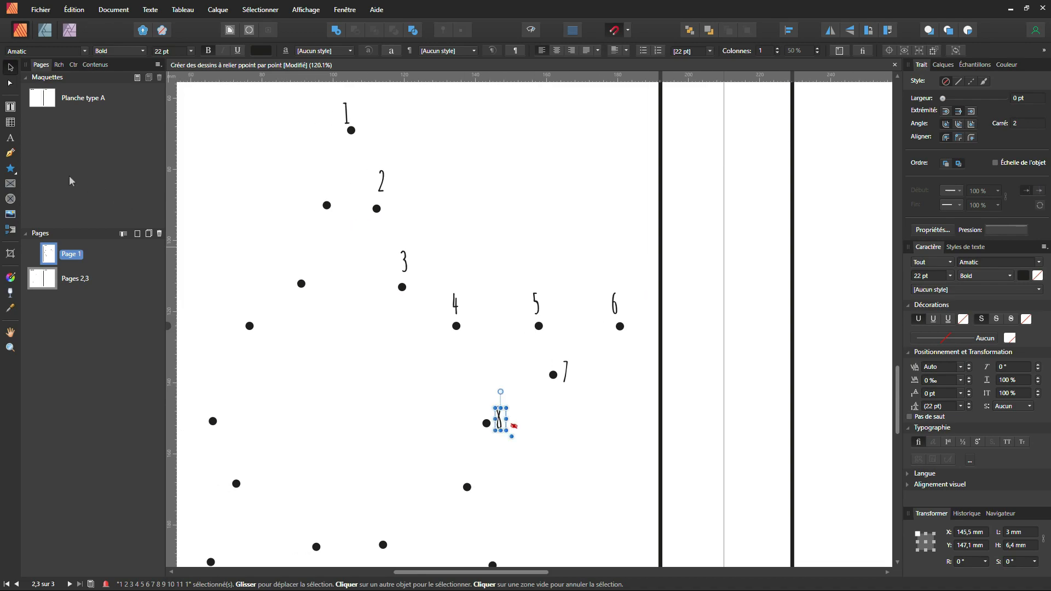
{"action": "key", "text": "p"}
{"action": "scroll", "coordinate": [518, 225], "scroll_direction": "down", "scroll_amount": 5}
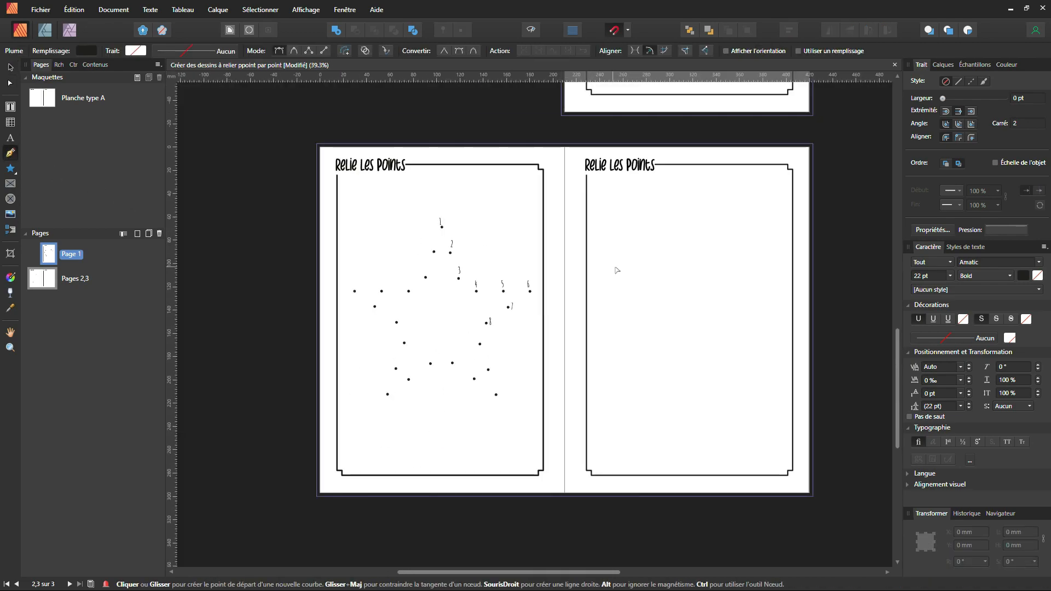
{"action": "left_click", "coordinate": [562, 227]}
{"action": "left_click_drag", "start_coordinate": [622, 265], "coordinate": [617, 356]}
{"action": "left_click_drag", "start_coordinate": [558, 334], "coordinate": [549, 316]}
{"action": "left_click_drag", "start_coordinate": [547, 273], "coordinate": [563, 243]}
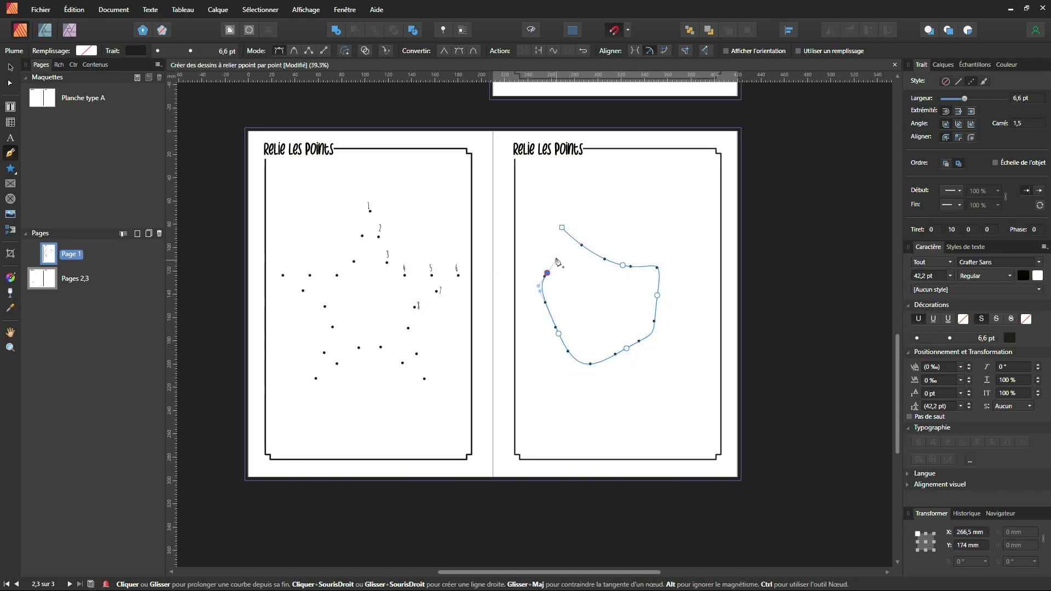
{"action": "left_click", "coordinate": [562, 229]}
{"action": "key", "text": "v"}
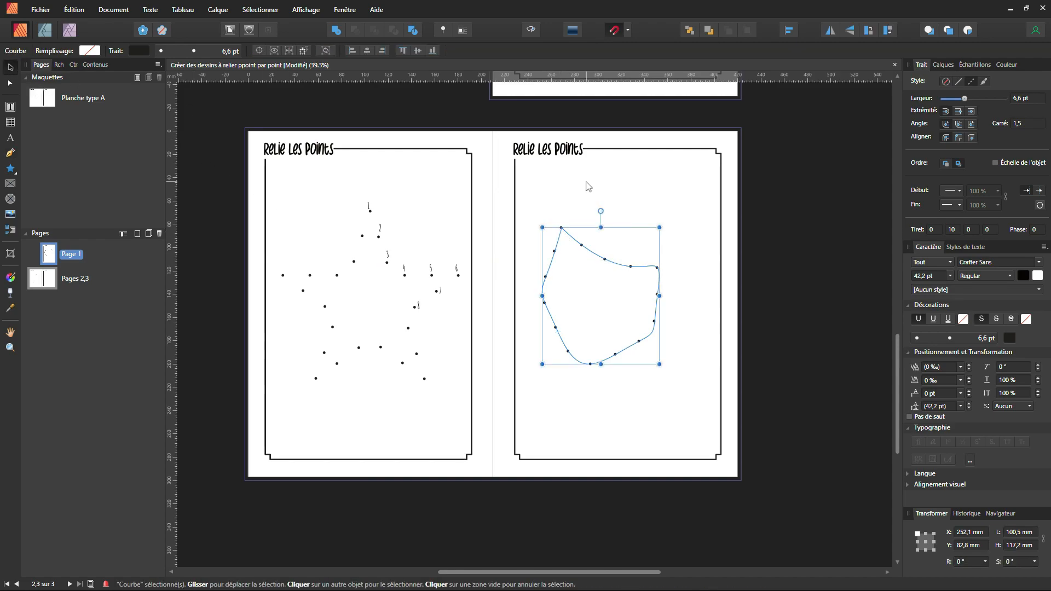
Delete the dotted freeform curve and the dotted circle from the right-hand page
{"action": "key", "text": "Delete"}
{"action": "scroll", "coordinate": [587, 317], "scroll_direction": "up", "scroll_amount": 3}
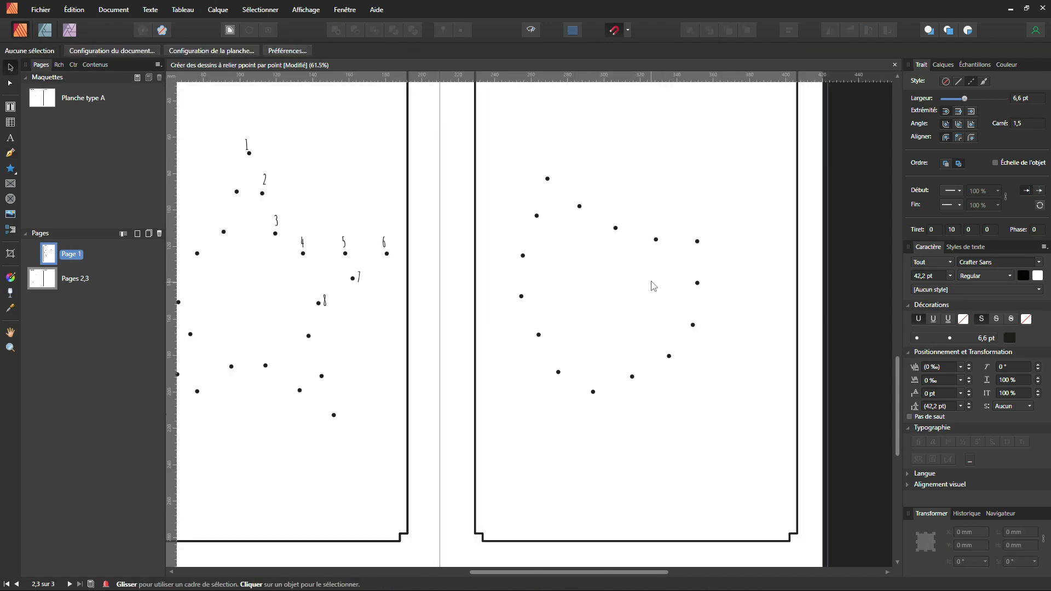
{"action": "scroll", "coordinate": [653, 256], "scroll_direction": "down", "scroll_amount": 1}
{"action": "left_click", "coordinate": [655, 245]}
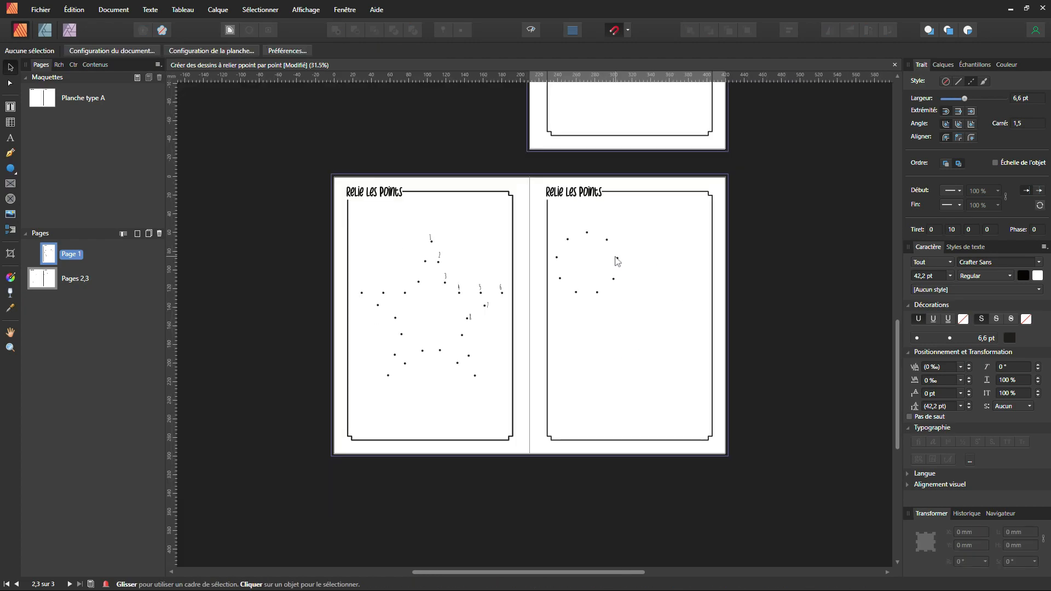
{"action": "left_click", "coordinate": [617, 259]}
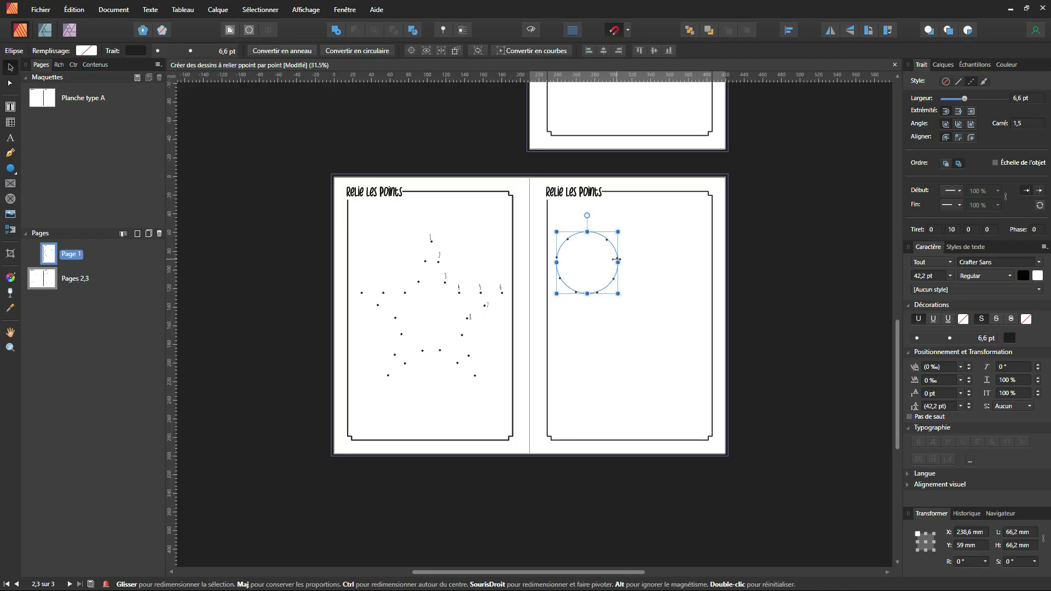
{"action": "key", "text": "Delete"}
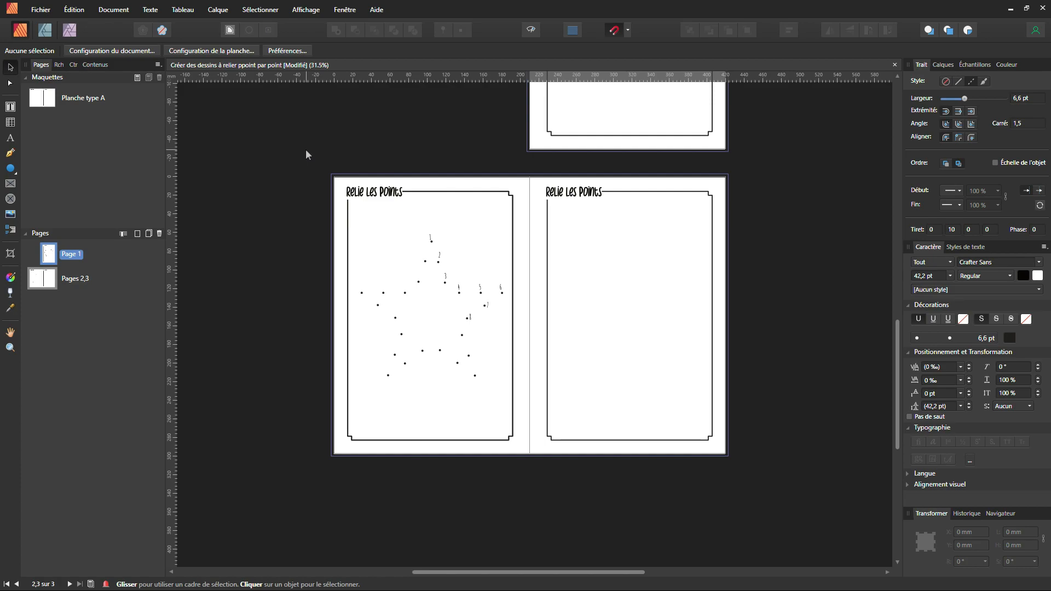
Open the recent file 2411110.ai, loading all pages at a resolution of 300
{"action": "left_click", "coordinate": [41, 10]}
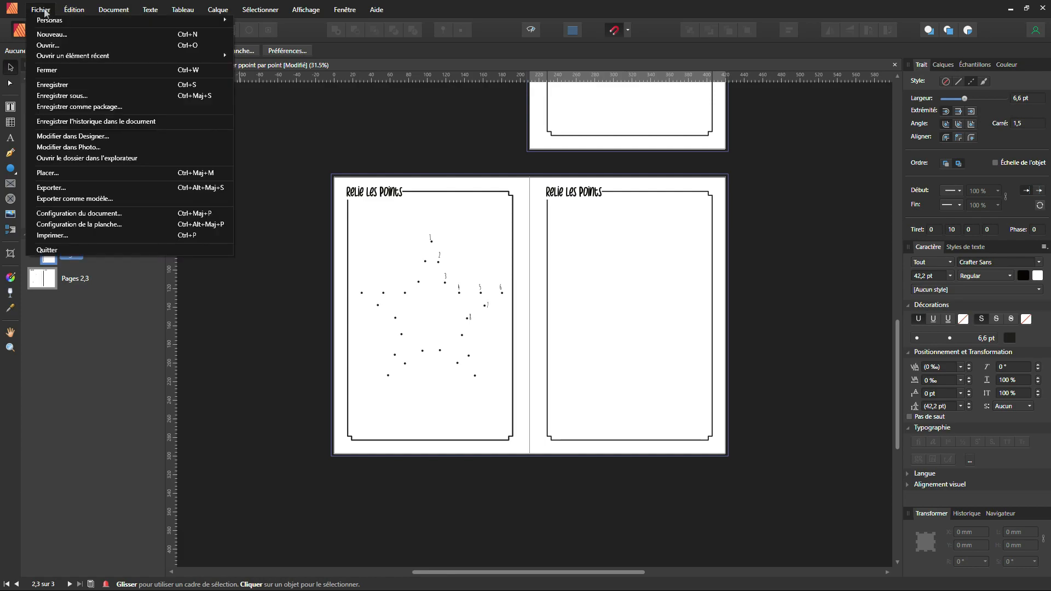
{"action": "mouse_move", "coordinate": [66, 55]}
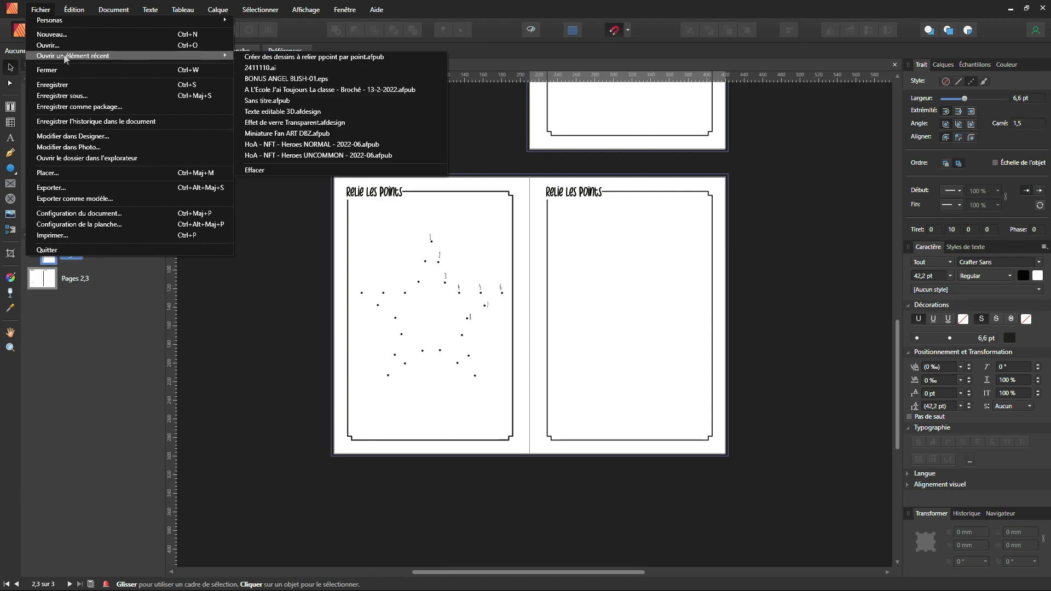
{"action": "left_click", "coordinate": [274, 69]}
{"action": "left_click", "coordinate": [508, 309]}
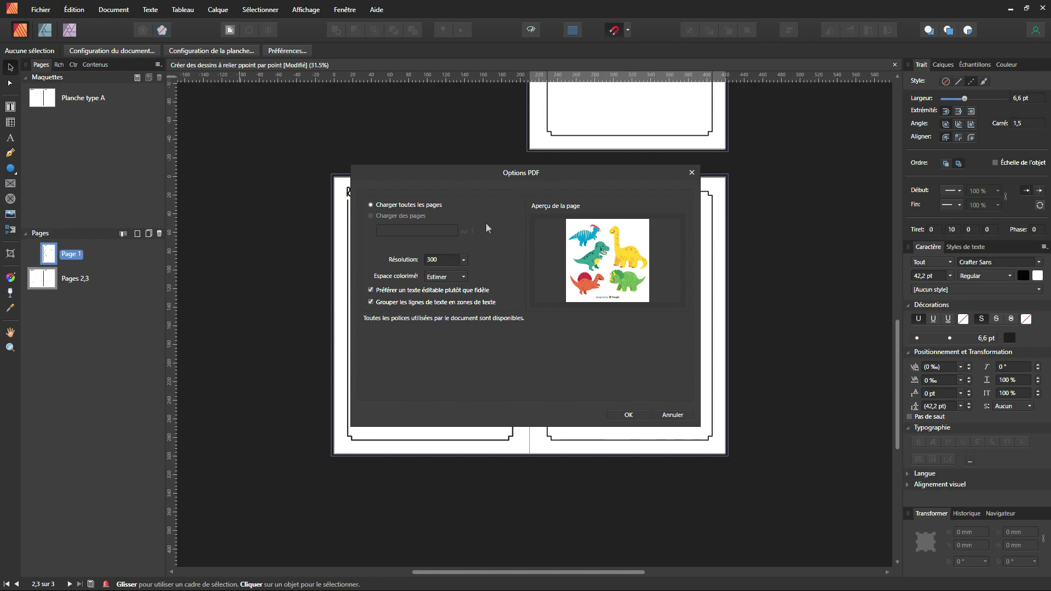
{"action": "left_click", "coordinate": [625, 416]}
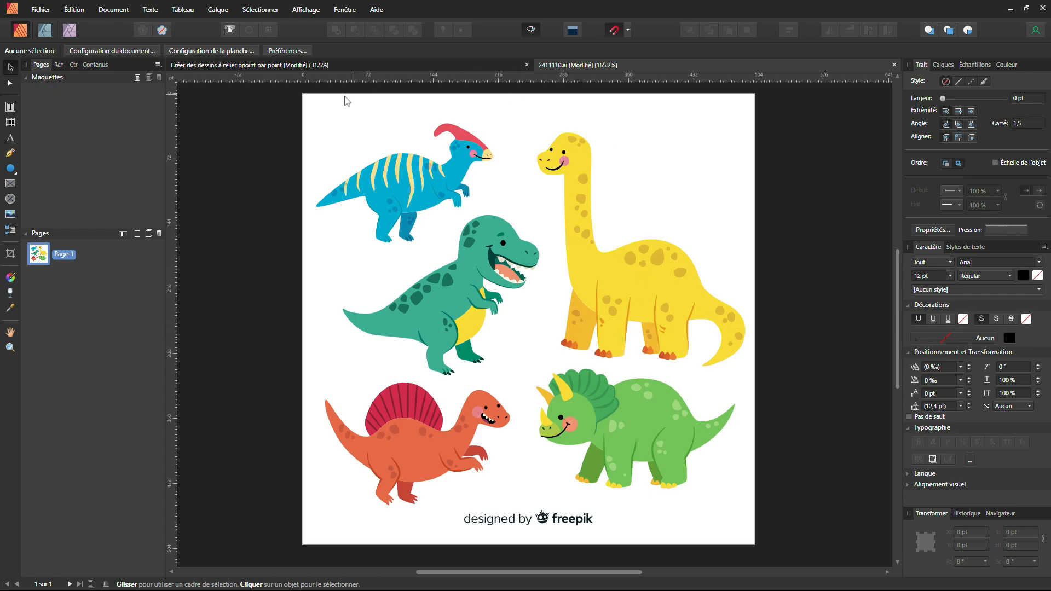
Select all parts of the yellow long-necked dinosaur, without the white background rectangle, and copy them
{"action": "left_click", "coordinate": [558, 165]}
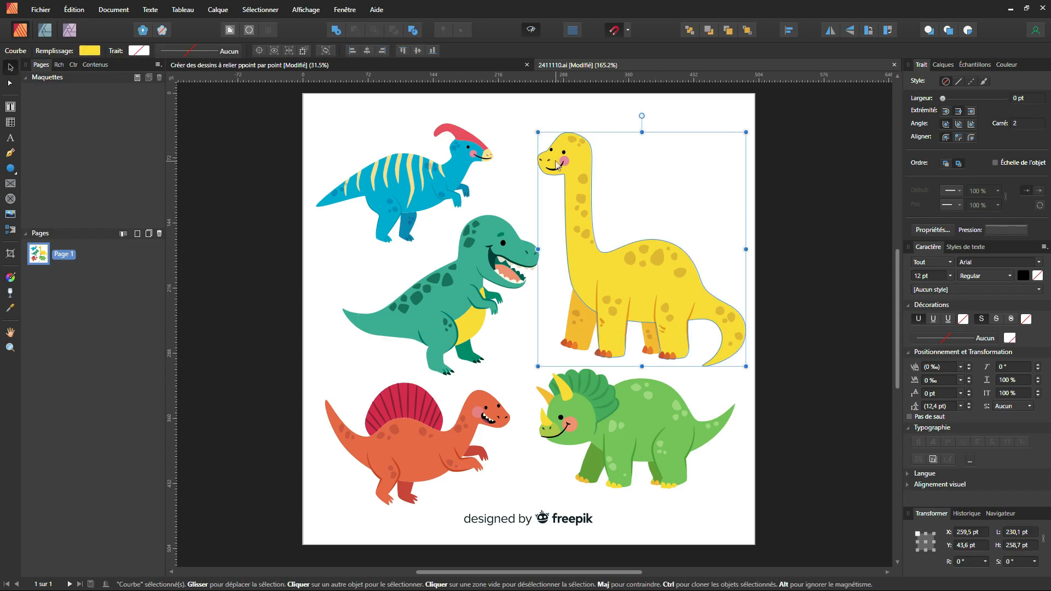
{"action": "left_click_drag", "start_coordinate": [537, 121], "coordinate": [696, 272]}
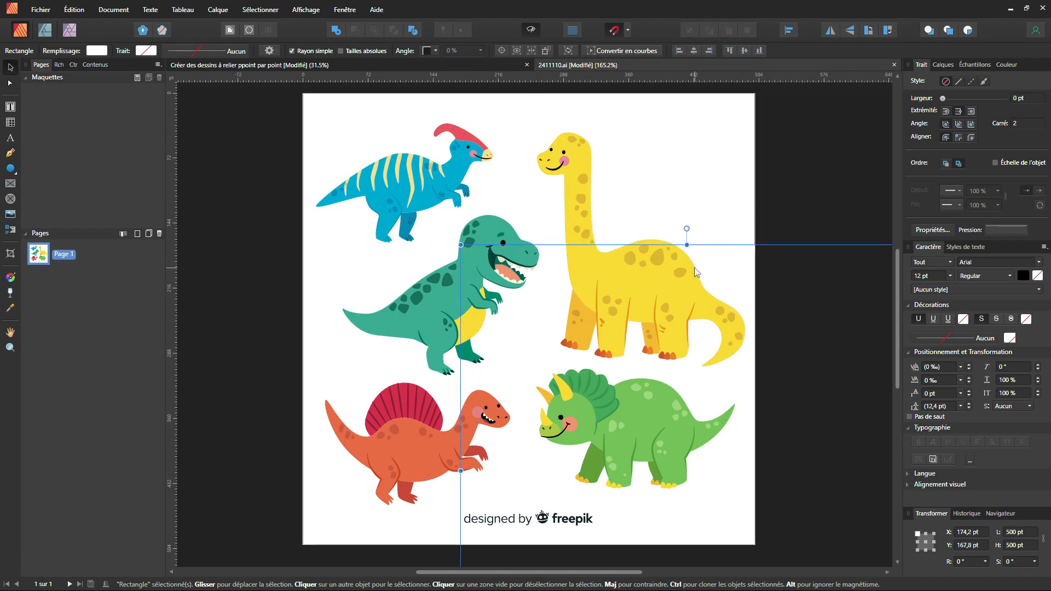
{"action": "key", "text": "Escape"}
{"action": "left_click_drag", "start_coordinate": [535, 119], "coordinate": [761, 367]}
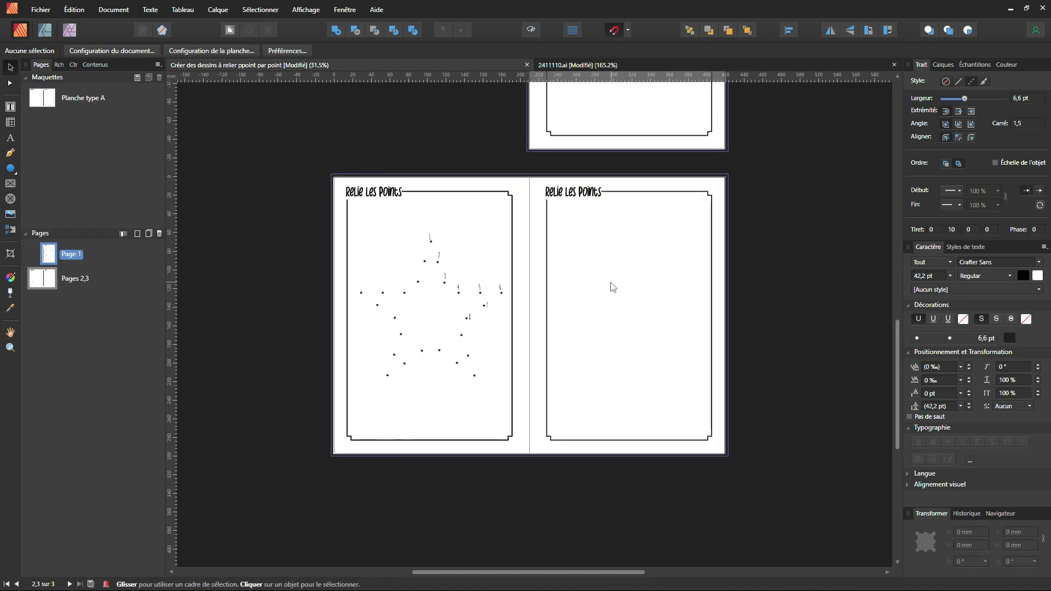
Paste the yellow dinosaur onto the activity book's empty right-hand page, scaled to about 155 by 175 mm inside the frame
{"action": "key", "text": "ctrl+v"}
{"action": "left_click_drag", "start_coordinate": [476, 248], "coordinate": [706, 396]}
{"action": "scroll", "coordinate": [675, 391], "scroll_direction": "up", "scroll_amount": 1, "text": "ctrl"}
{"action": "left_click_drag", "start_coordinate": [662, 343], "coordinate": [658, 331]}
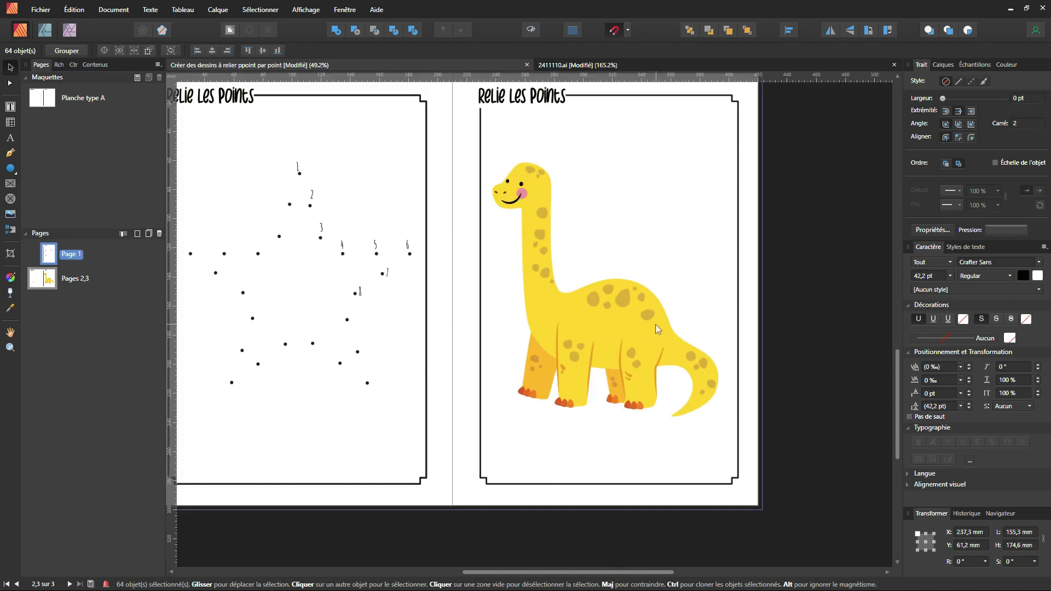
{"action": "scroll", "coordinate": [613, 261], "scroll_direction": "up", "scroll_amount": 2}
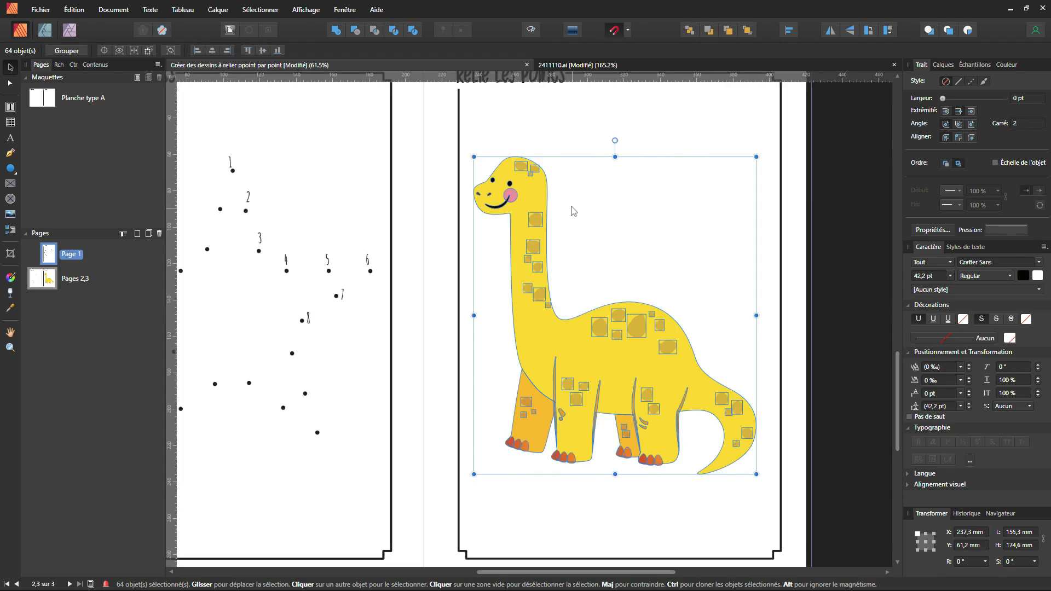
{"action": "scroll", "coordinate": [574, 219], "scroll_direction": "down", "scroll_amount": 2}
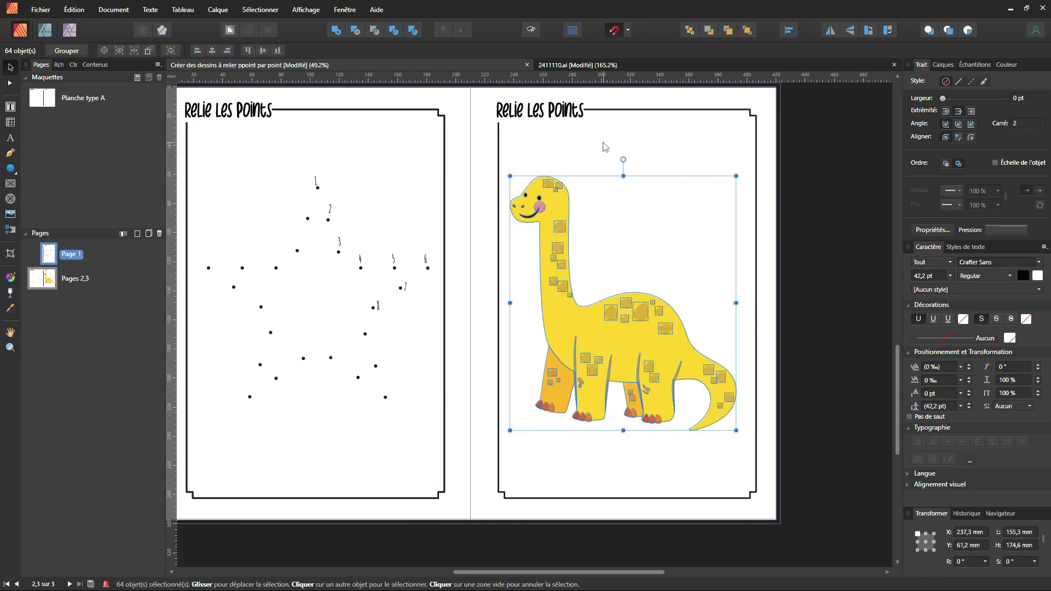
{"action": "left_click", "coordinate": [594, 212]}
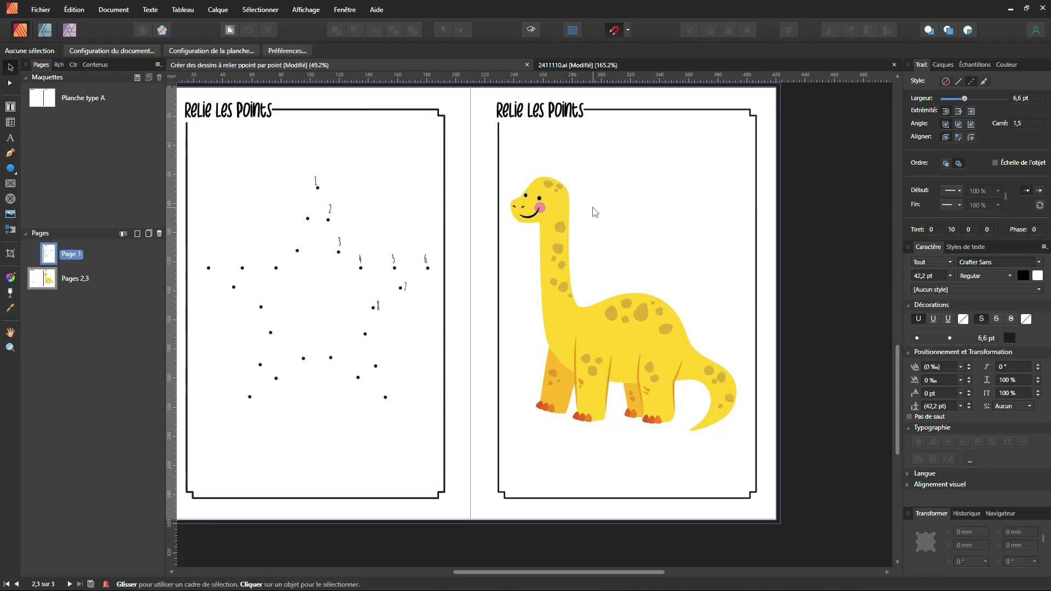
Select the dinosaur's yellow body together with its two darker far-side legs
{"action": "left_click", "coordinate": [545, 208]}
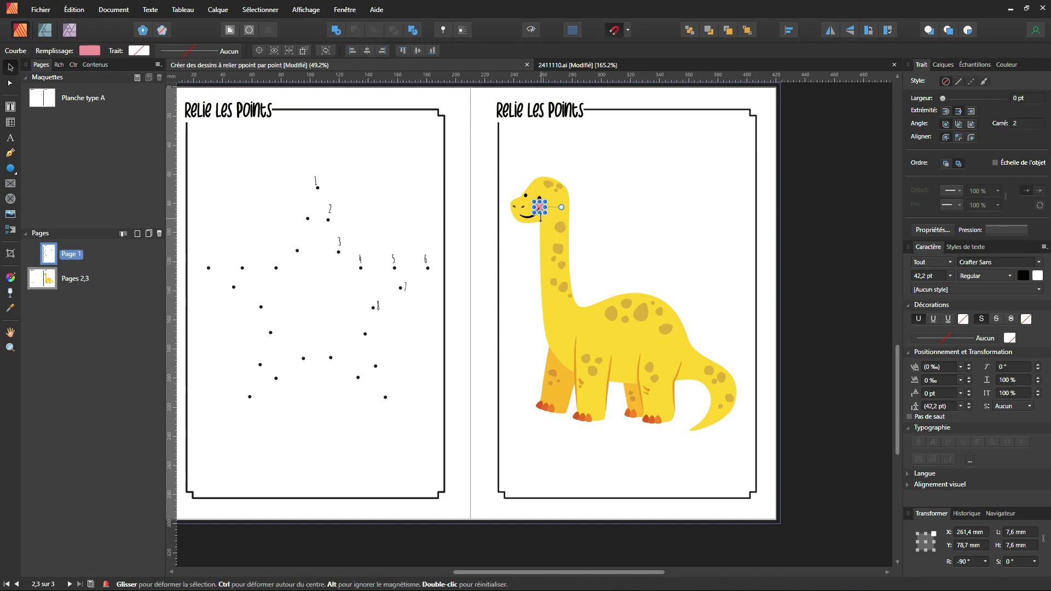
{"action": "key", "text": "alt"}
{"action": "scroll", "coordinate": [553, 217], "scroll_direction": "up", "scroll_amount": 2}
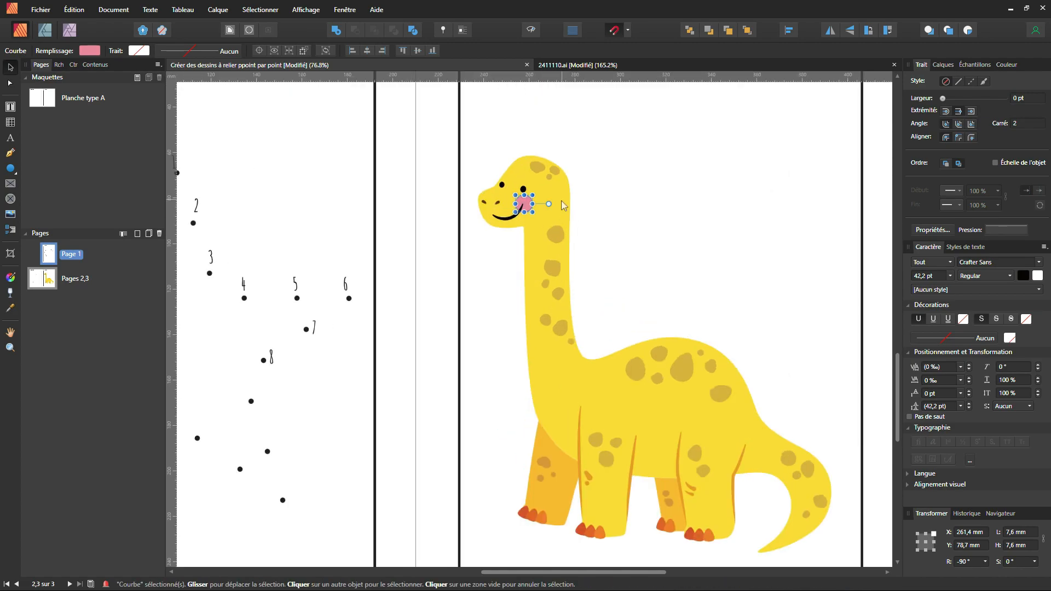
{"action": "left_click", "coordinate": [564, 202]}
{"action": "left_click", "coordinate": [548, 452], "text": "shift"}
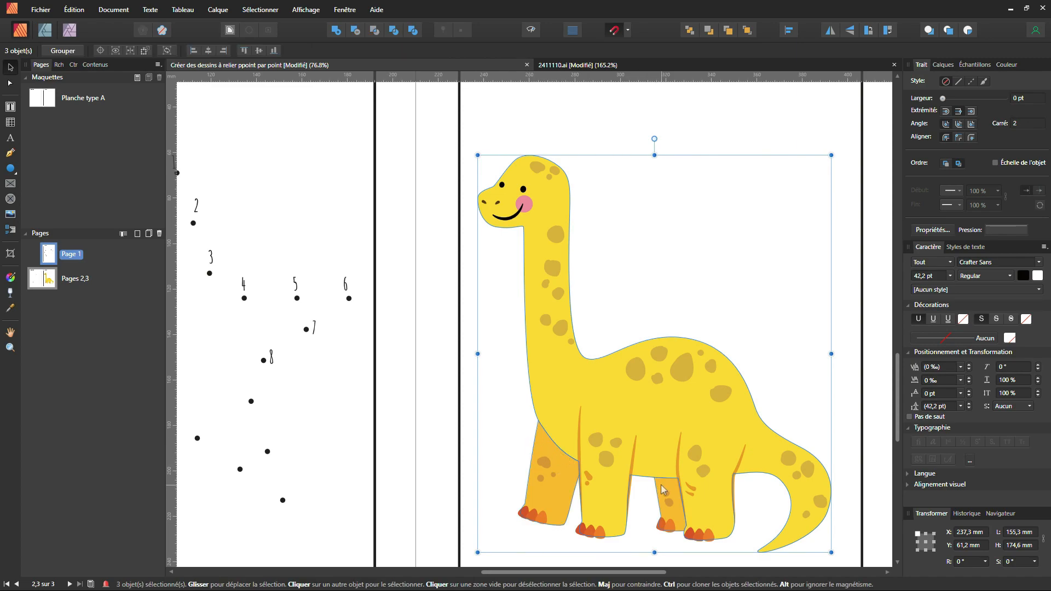
Add the toenails of the dinosaur's two front feet to the selection
{"action": "scroll", "coordinate": [646, 463], "scroll_direction": "up", "scroll_amount": 1}
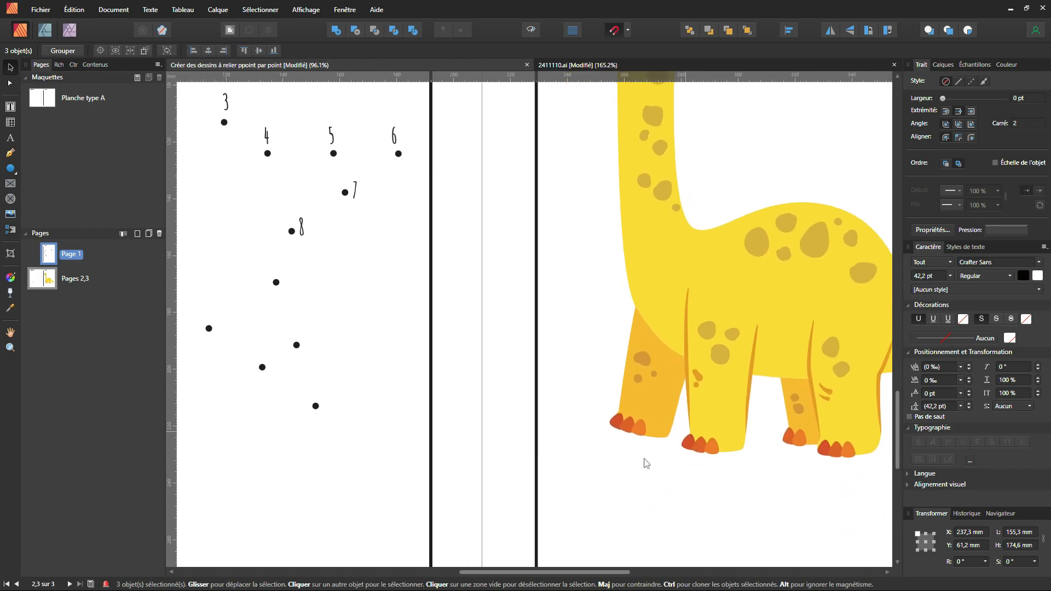
{"action": "scroll", "coordinate": [647, 463], "scroll_direction": "up", "scroll_amount": 2}
{"action": "left_click", "coordinate": [640, 416], "text": "shift"}
{"action": "left_click", "coordinate": [659, 417], "text": "shift"}
{"action": "left_click", "coordinate": [728, 445], "text": "shift"}
{"action": "left_click", "coordinate": [753, 445], "text": "shift"}
{"action": "left_click", "coordinate": [771, 444], "text": "shift"}
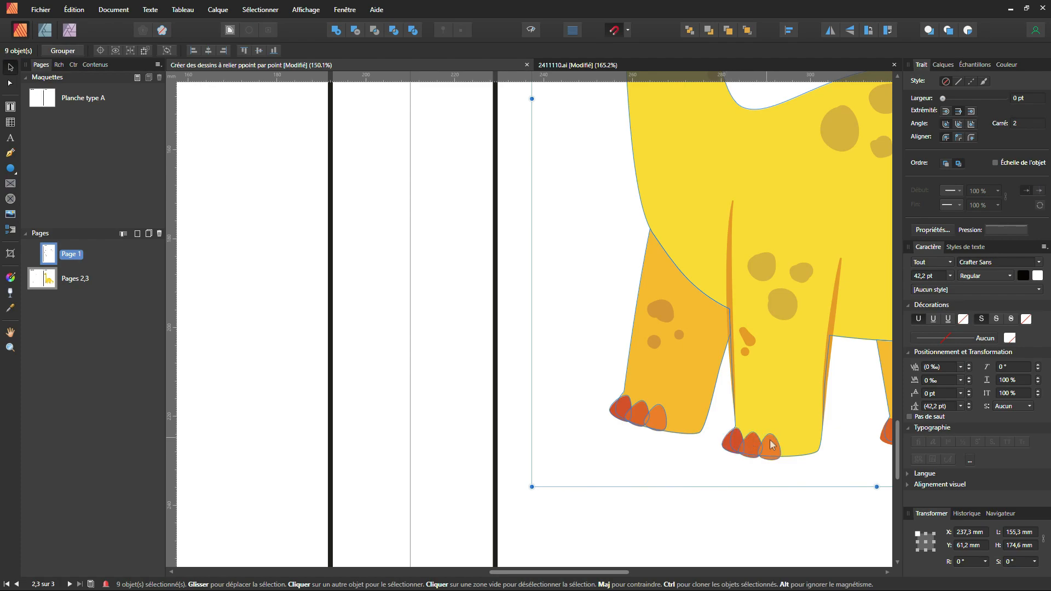
Add the toenails of the dinosaur's two hind feet to the selection
{"action": "scroll", "coordinate": [772, 445], "scroll_direction": "down", "scroll_amount": 2}
{"action": "scroll", "coordinate": [666, 428], "scroll_direction": "up", "scroll_amount": 2}
{"action": "left_click", "coordinate": [673, 425], "text": "shift"}
{"action": "left_click", "coordinate": [690, 420], "text": "shift"}
{"action": "left_click", "coordinate": [728, 436], "text": "shift"}
{"action": "left_click", "coordinate": [749, 437], "text": "shift"}
{"action": "left_click", "coordinate": [767, 439], "text": "shift"}
Merge the selected body, legs and toenails into one shape and send it to the back, behind the face details
{"action": "scroll", "coordinate": [755, 407], "scroll_direction": "down", "scroll_amount": 1}
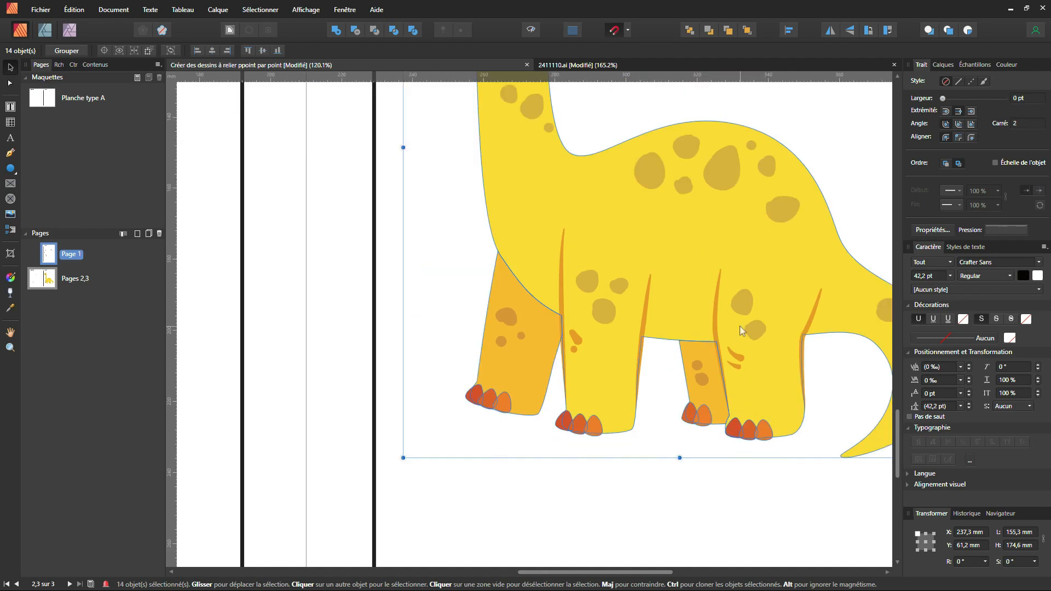
{"action": "scroll", "coordinate": [740, 327], "scroll_direction": "down", "scroll_amount": 3}
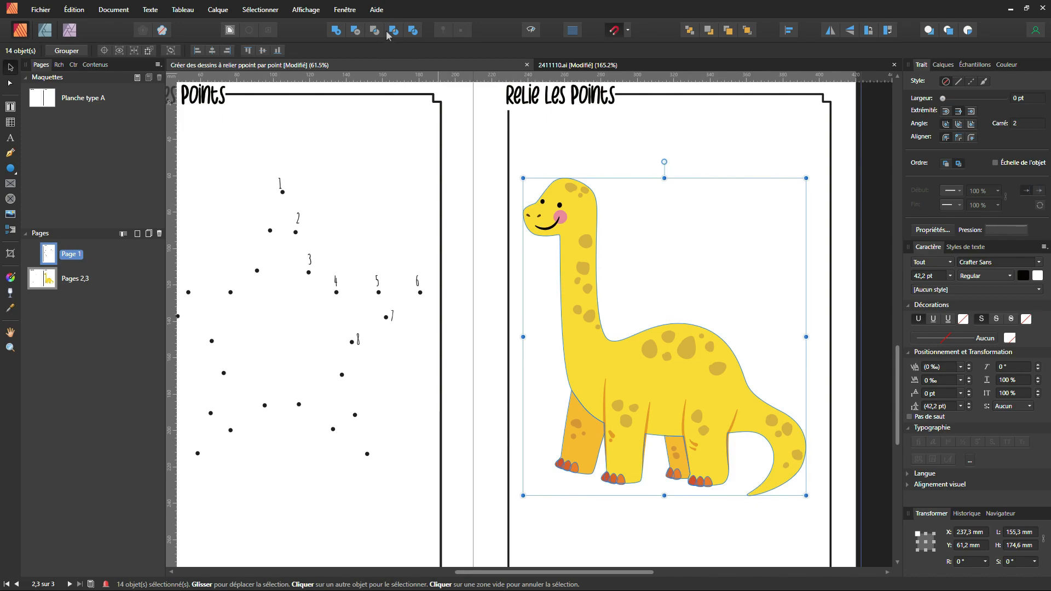
{"action": "left_click", "coordinate": [336, 32]}
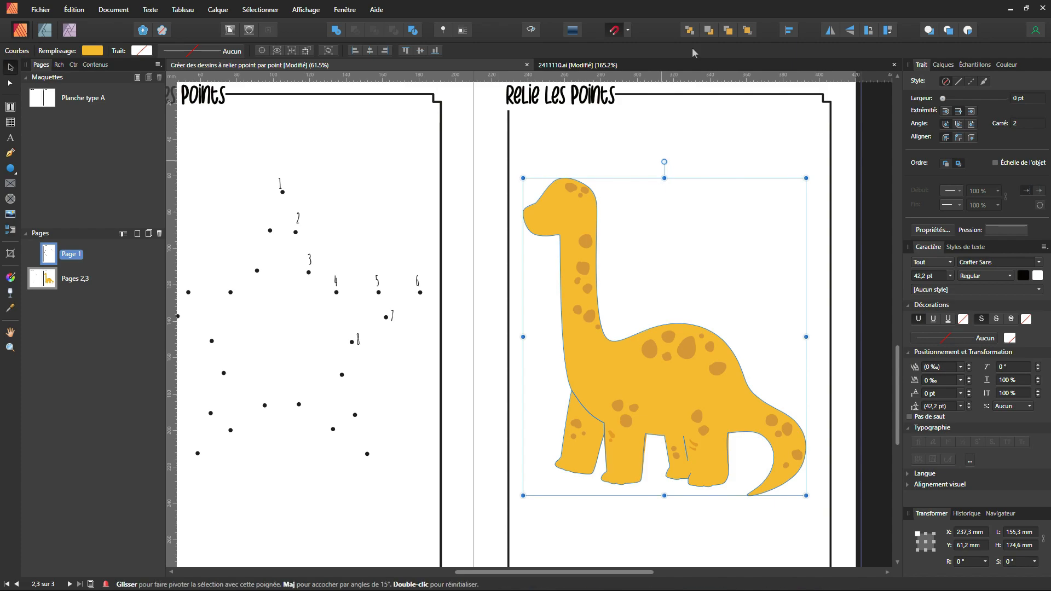
{"action": "left_click", "coordinate": [688, 31]}
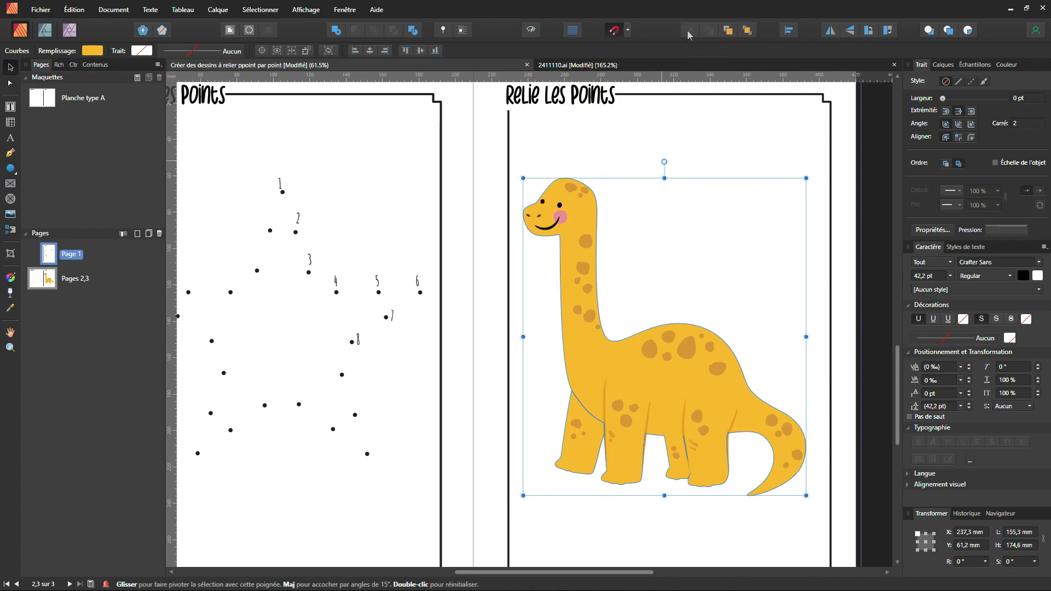
Move the dinosaur's pink cheek circle clear of the mouth, to about X 266.6 and Y 77.3 mm, and fill it with black
{"action": "scroll", "coordinate": [541, 232], "scroll_direction": "up", "scroll_amount": 2}
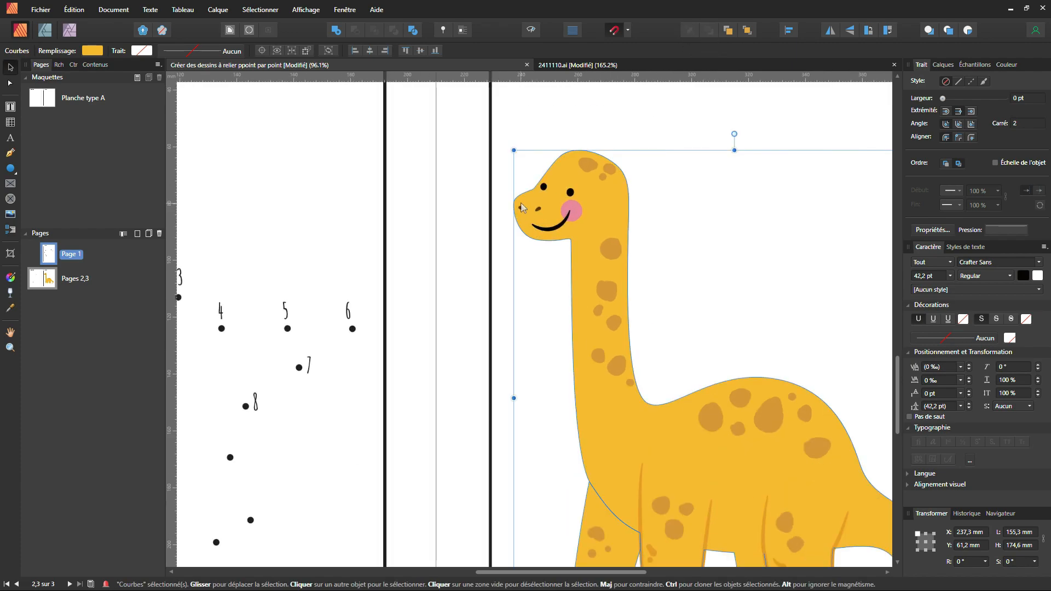
{"action": "left_click", "coordinate": [575, 212]}
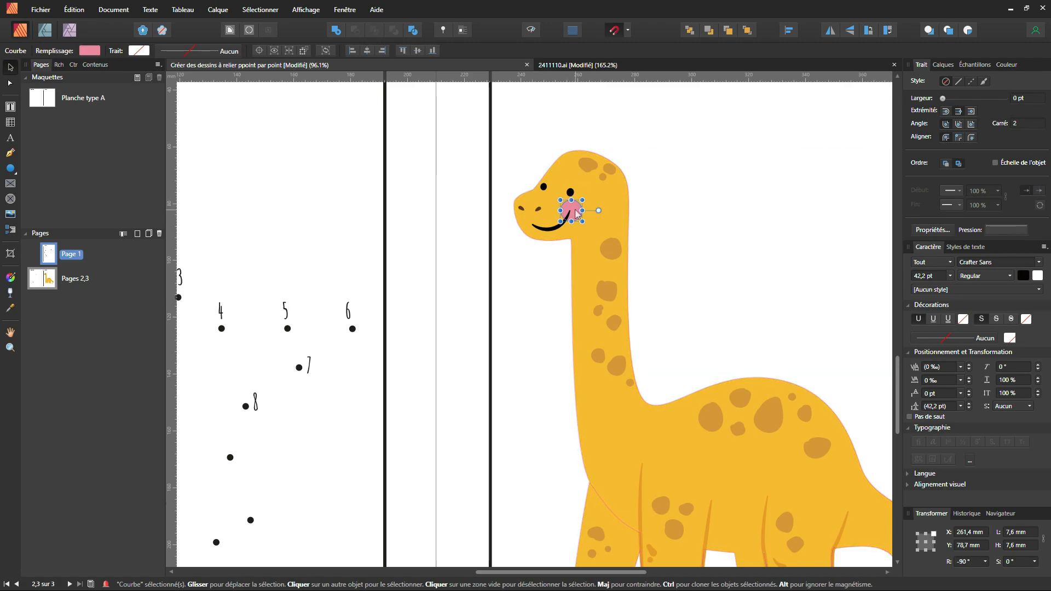
{"action": "left_click_drag", "start_coordinate": [576, 214], "coordinate": [591, 210]}
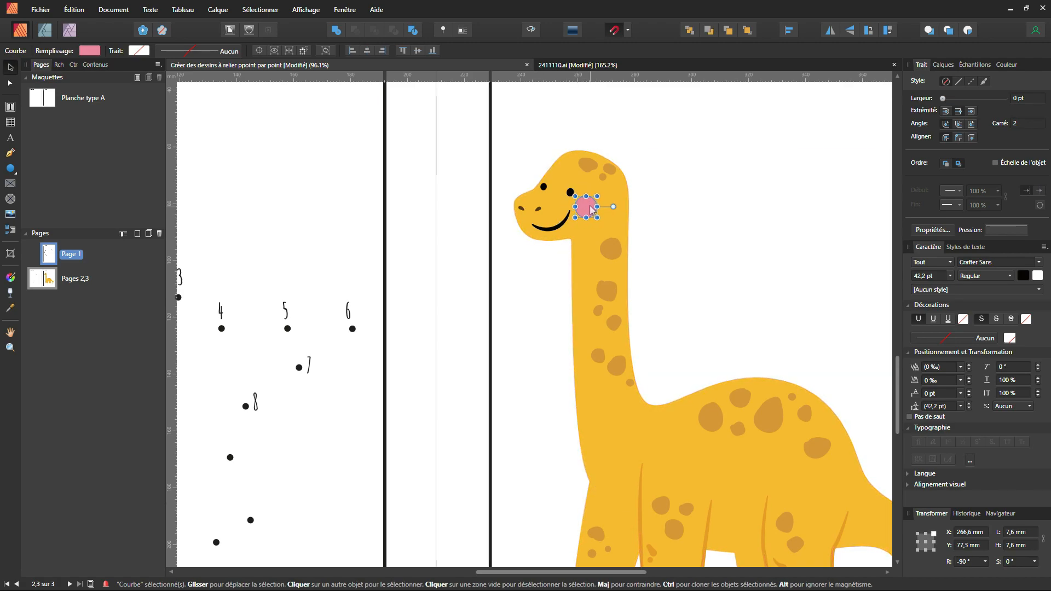
{"action": "left_click", "coordinate": [1002, 66]}
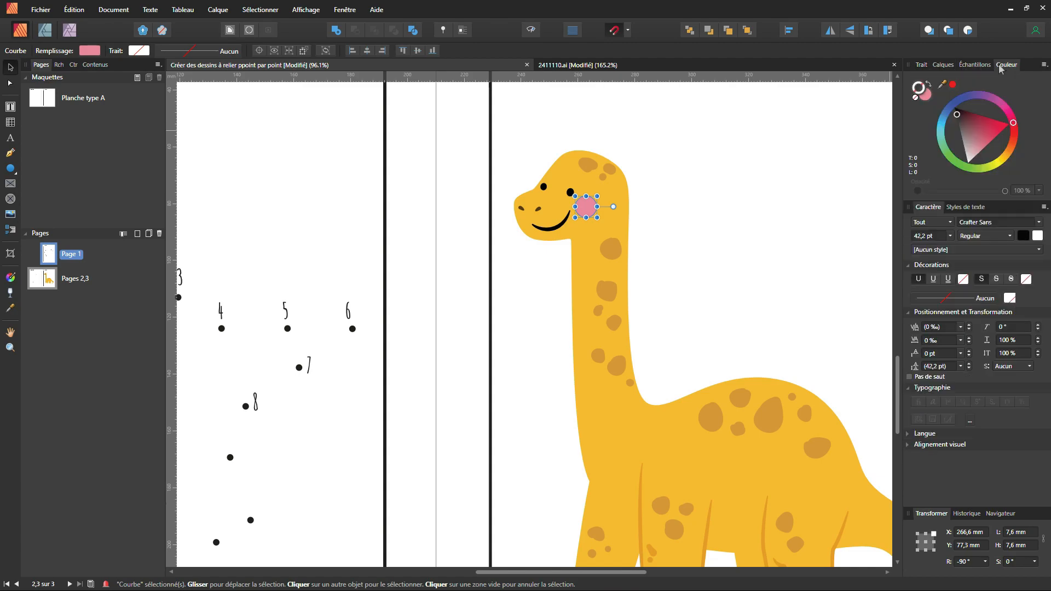
{"action": "left_click", "coordinate": [927, 95]}
{"action": "left_click_drag", "start_coordinate": [962, 125], "coordinate": [946, 97]}
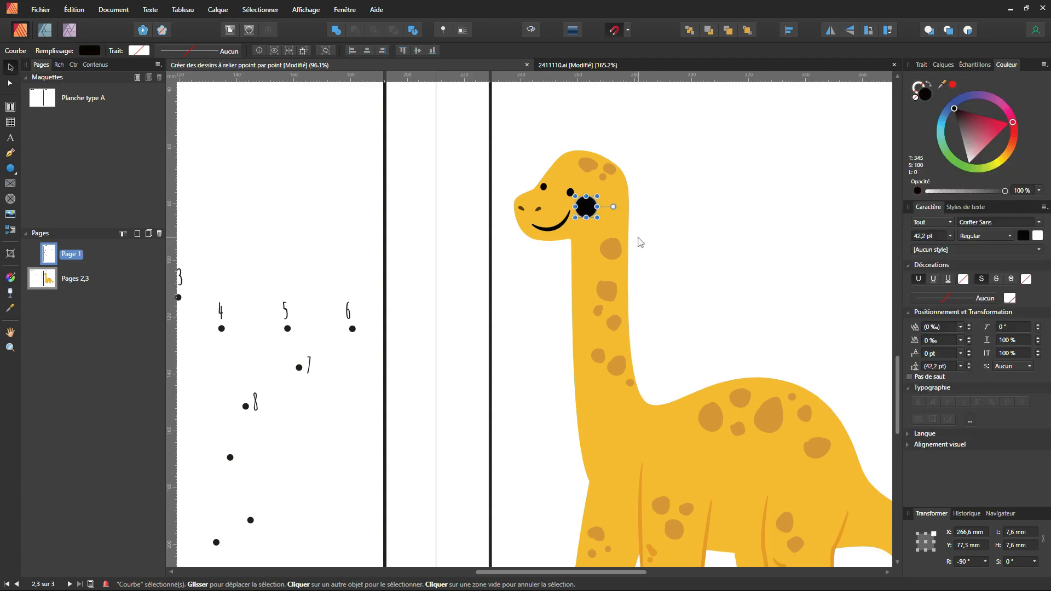
Remove the yellow fill from the dinosaur's merged body shape, leaving the shape without fill
{"action": "left_click", "coordinate": [624, 200]}
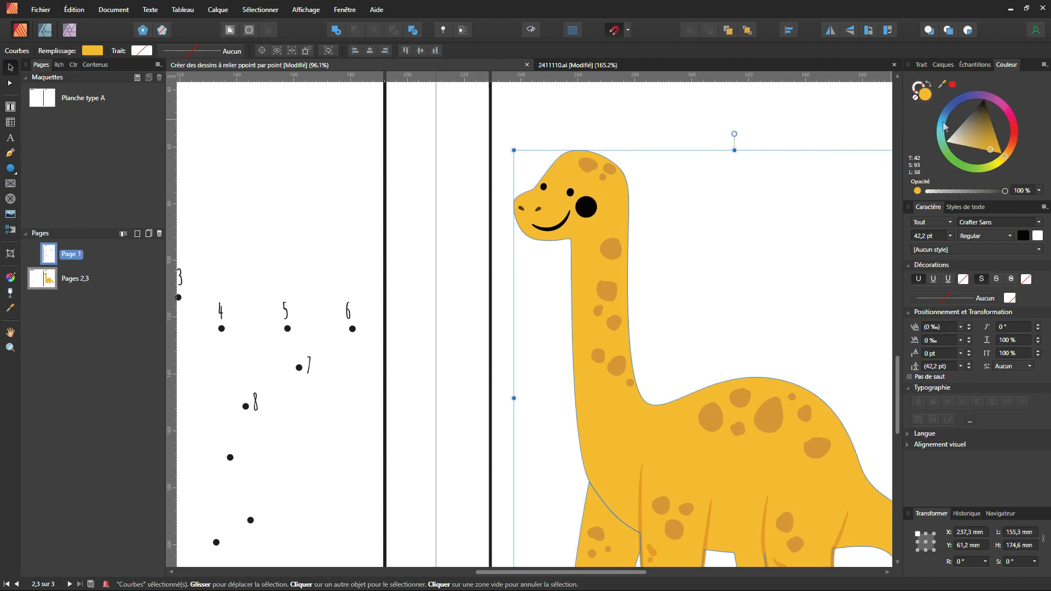
{"action": "left_click", "coordinate": [924, 86]}
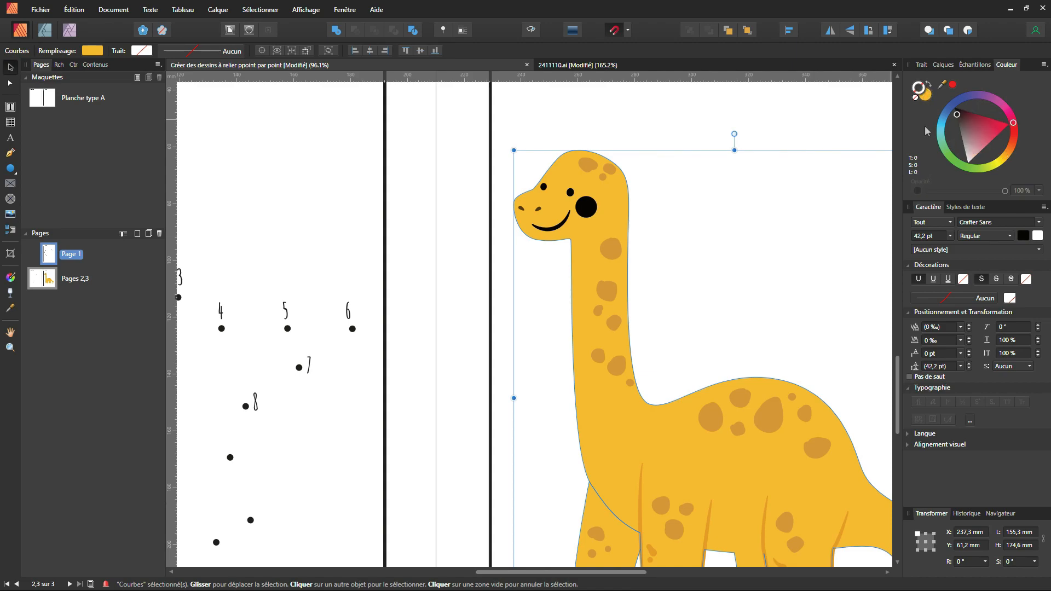
{"action": "left_click", "coordinate": [927, 97]}
{"action": "left_click", "coordinate": [915, 98]}
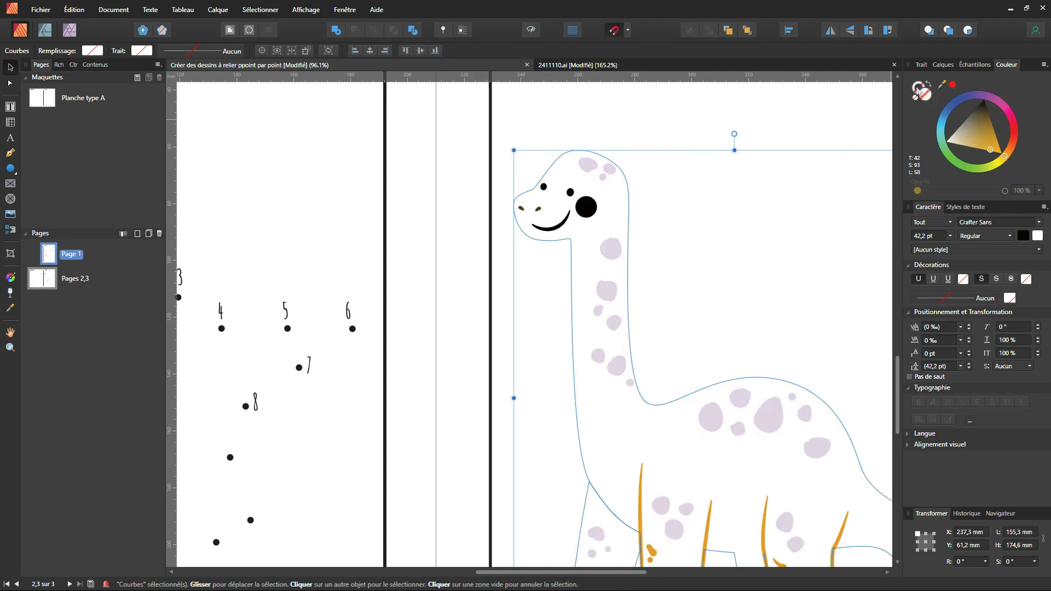
Give the dinosaur's body outline a dashed stroke 5.8 pt wide
{"action": "left_click", "coordinate": [921, 65]}
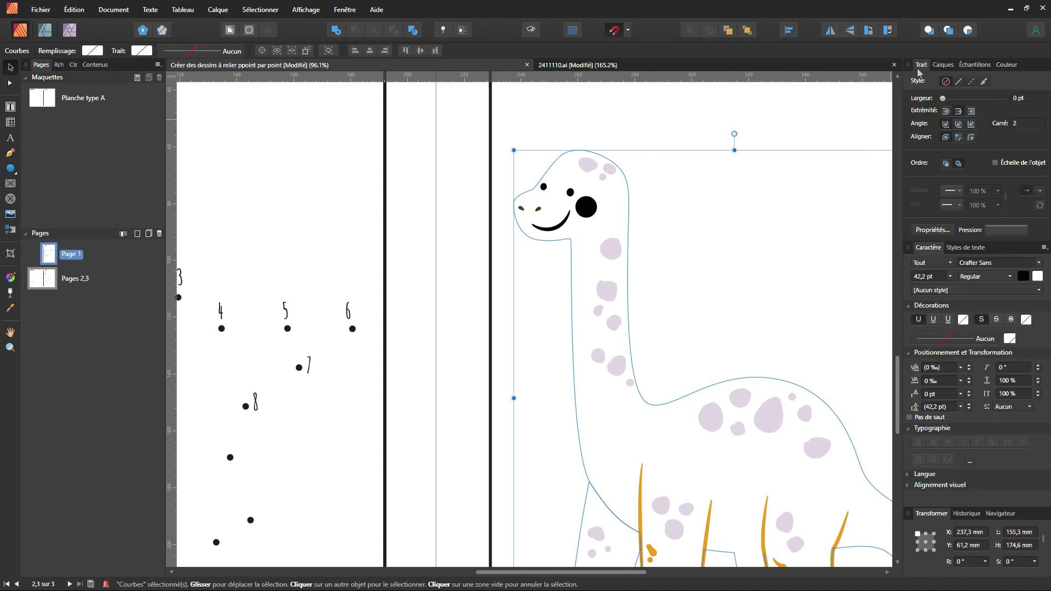
{"action": "left_click", "coordinate": [971, 81]}
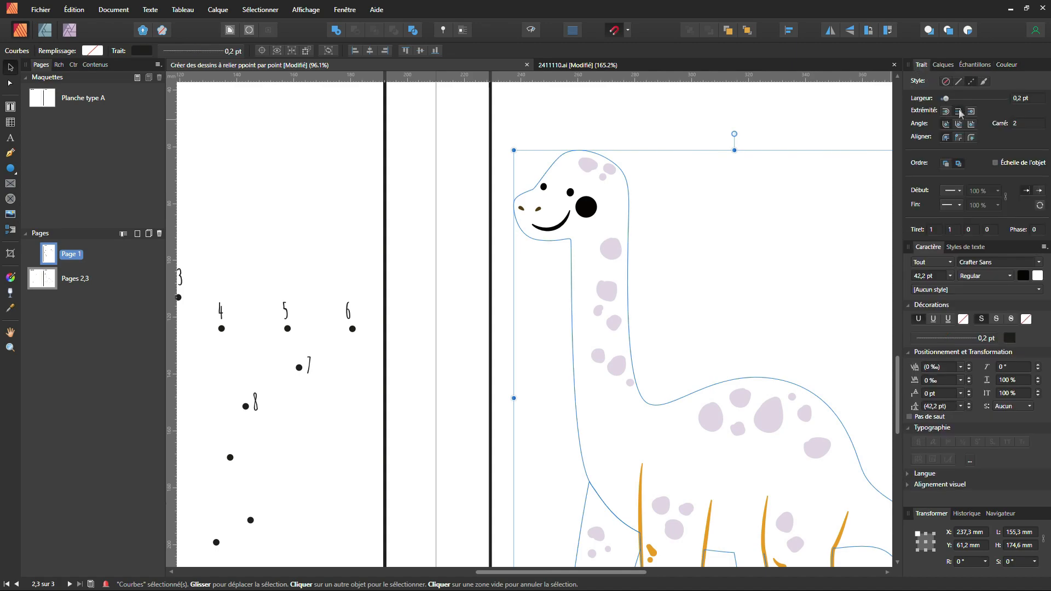
{"action": "left_click_drag", "start_coordinate": [946, 98], "coordinate": [963, 101]}
{"action": "scroll", "coordinate": [693, 267], "scroll_direction": "down", "scroll_amount": 1}
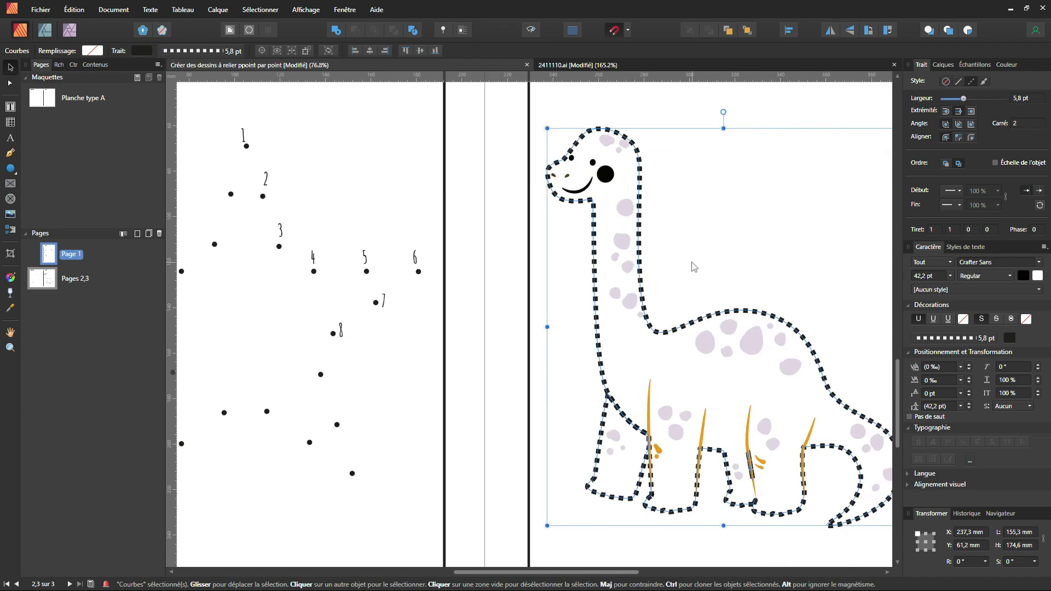
{"action": "scroll", "coordinate": [558, 269], "scroll_direction": "down", "scroll_amount": 1}
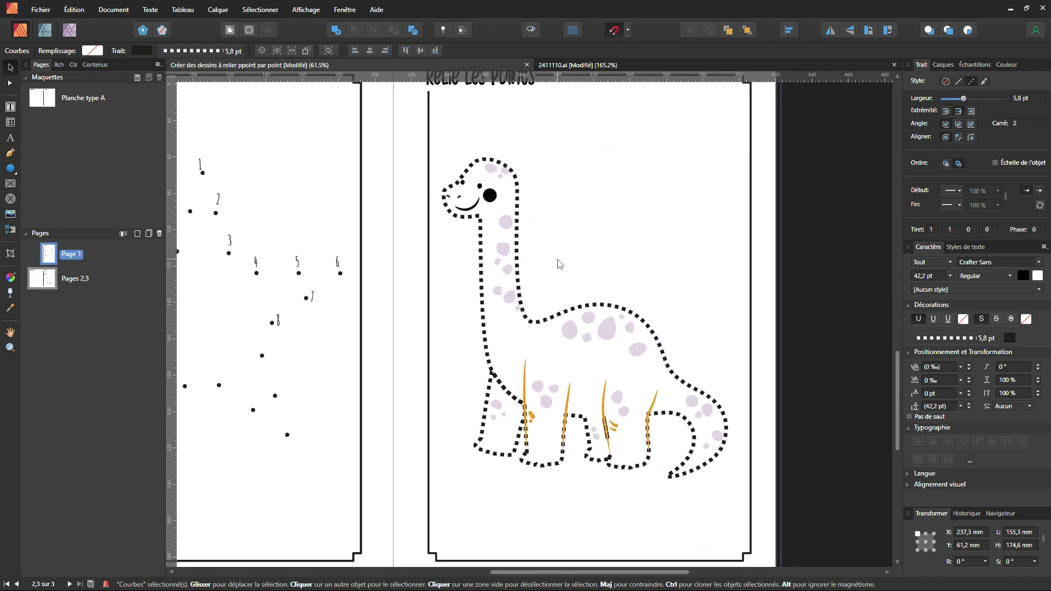
{"action": "scroll", "coordinate": [558, 274], "scroll_direction": "up", "scroll_amount": 1}
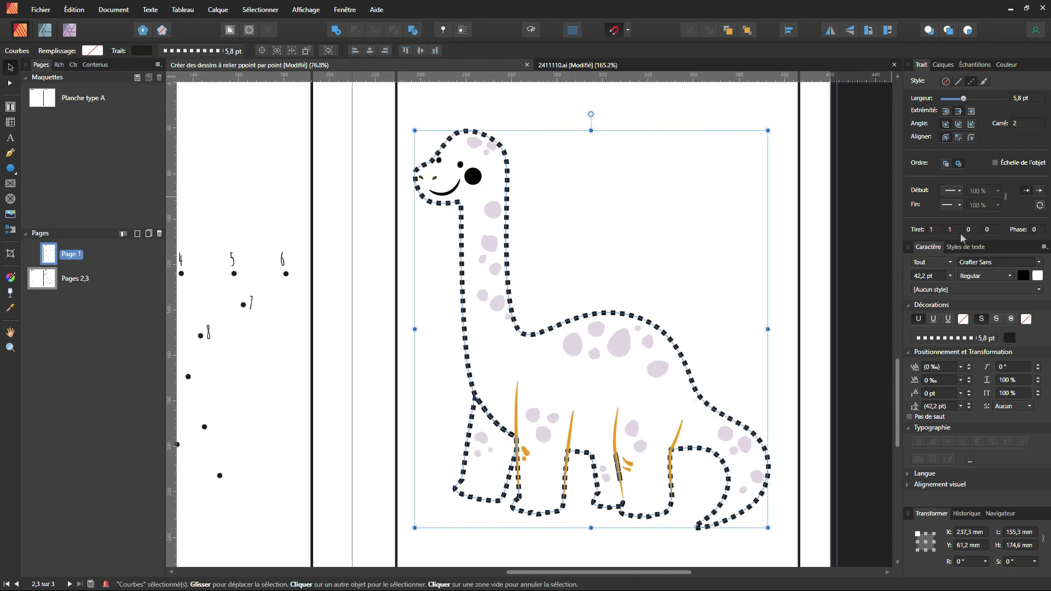
Turn the outline's dashes into spaced round dots, using round caps with a dash length of 0 and a gap of 3
{"action": "left_click", "coordinate": [946, 112]}
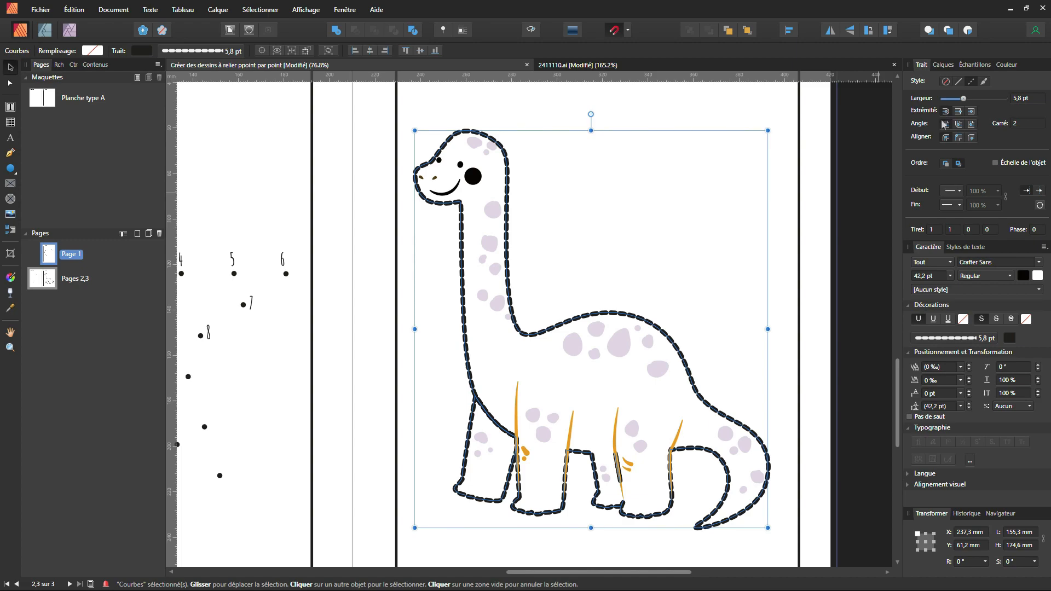
{"action": "left_click", "coordinate": [934, 229]}
{"action": "left_click", "coordinate": [950, 231]}
{"action": "type", "text": "3"}
{"action": "key", "text": "Return"}
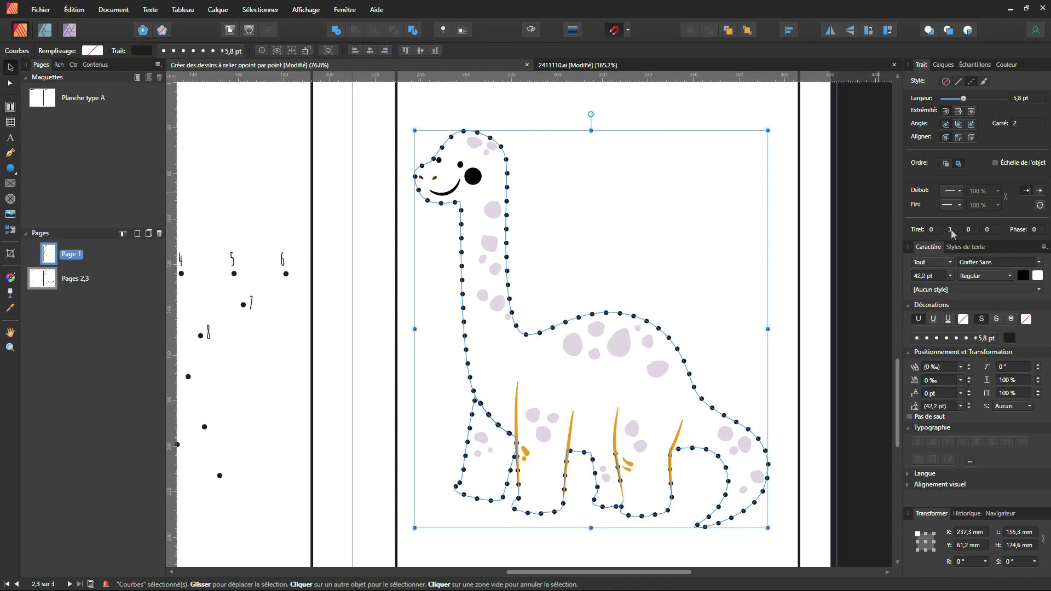
{"action": "scroll", "coordinate": [951, 235], "scroll_direction": "up", "scroll_amount": 1}
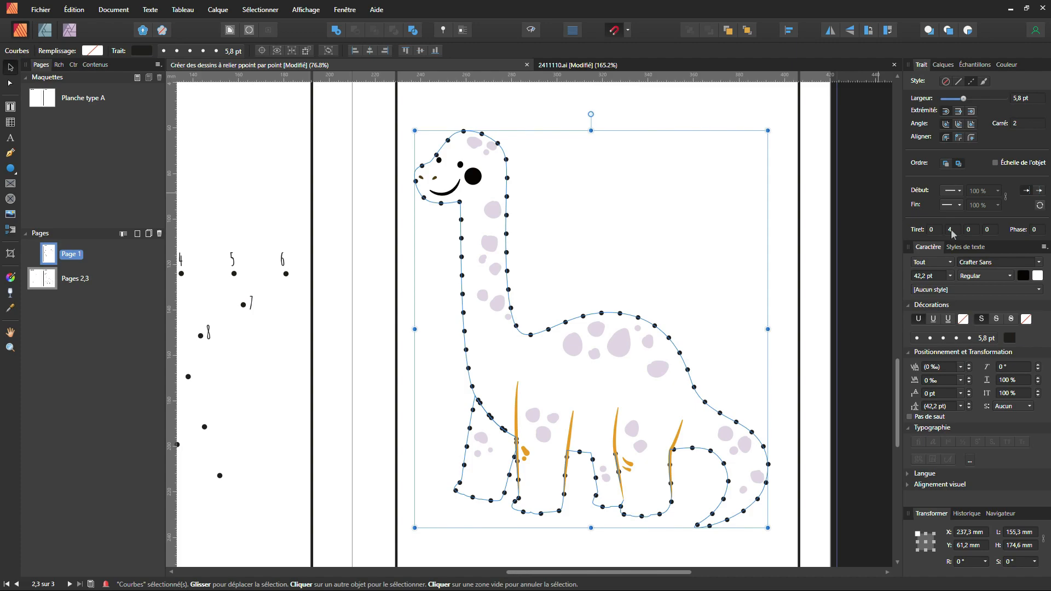
{"action": "scroll", "coordinate": [951, 234], "scroll_direction": "down", "scroll_amount": 1}
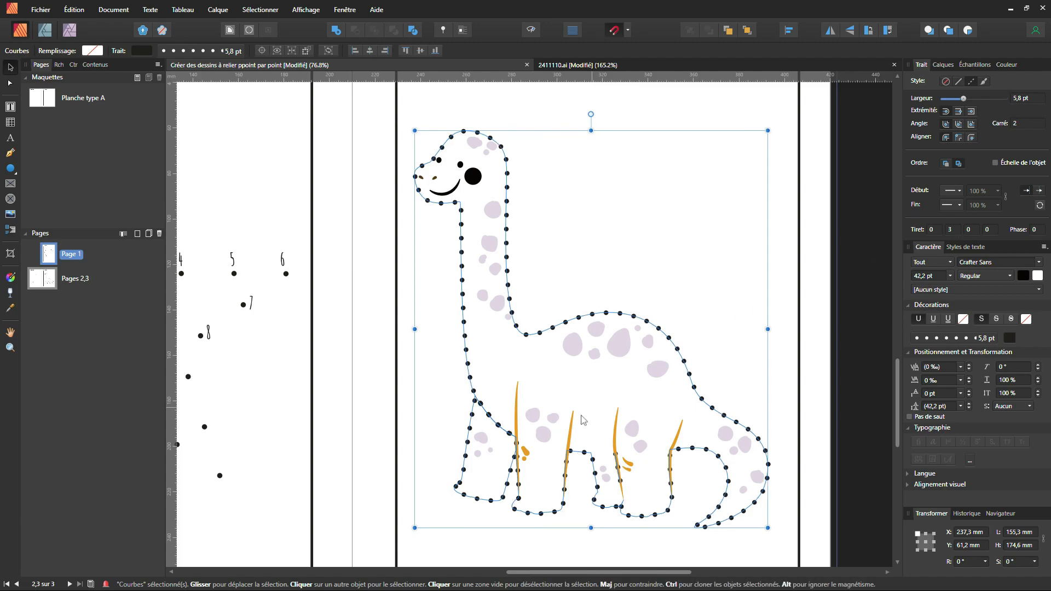
Break the dotted outline open at the two end nodes of the inner line crossing the chest and front leg
{"action": "scroll", "coordinate": [496, 440], "scroll_direction": "up", "scroll_amount": 4}
{"action": "scroll", "coordinate": [498, 438], "scroll_direction": "up", "scroll_amount": 3}
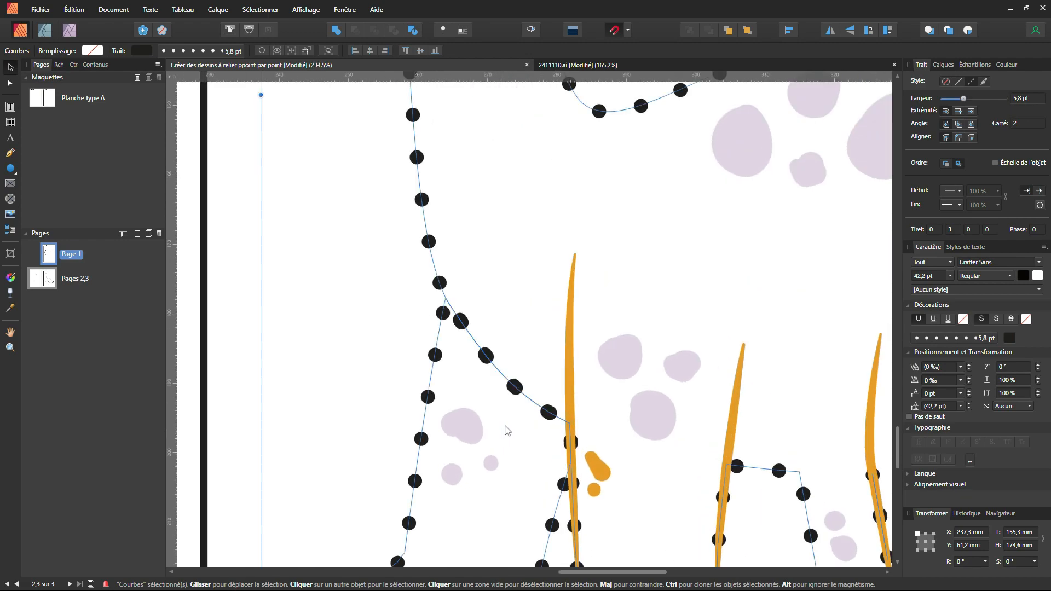
{"action": "scroll", "coordinate": [490, 342], "scroll_direction": "down", "scroll_amount": 1}
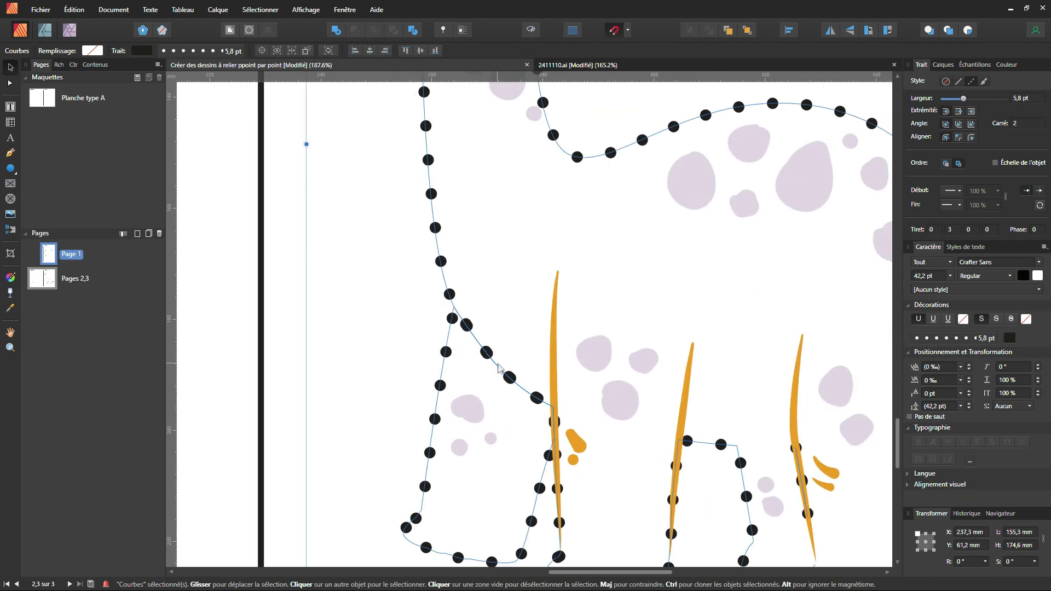
{"action": "key", "text": "a"}
{"action": "scroll", "coordinate": [499, 365], "scroll_direction": "down", "scroll_amount": 2}
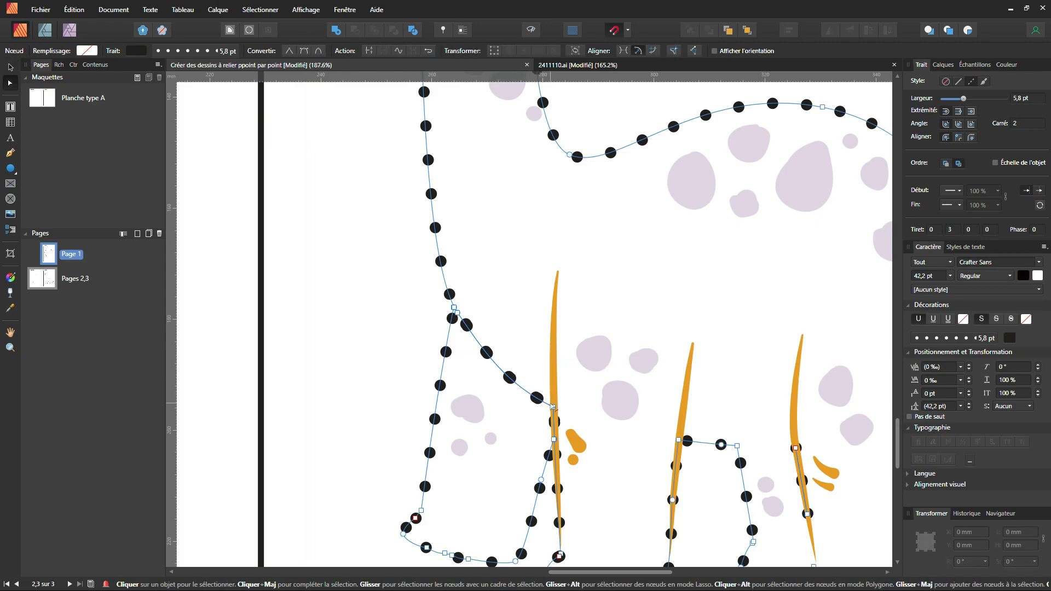
{"action": "left_click", "coordinate": [550, 405]}
{"action": "scroll", "coordinate": [544, 395], "scroll_direction": "up", "scroll_amount": 2}
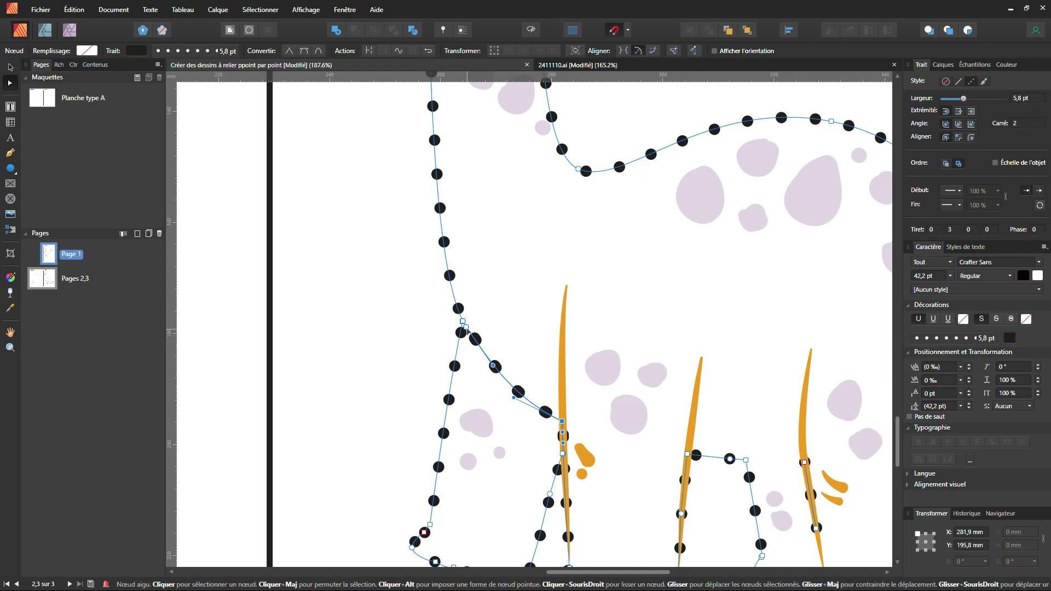
{"action": "left_click", "coordinate": [466, 327], "text": "shift"}
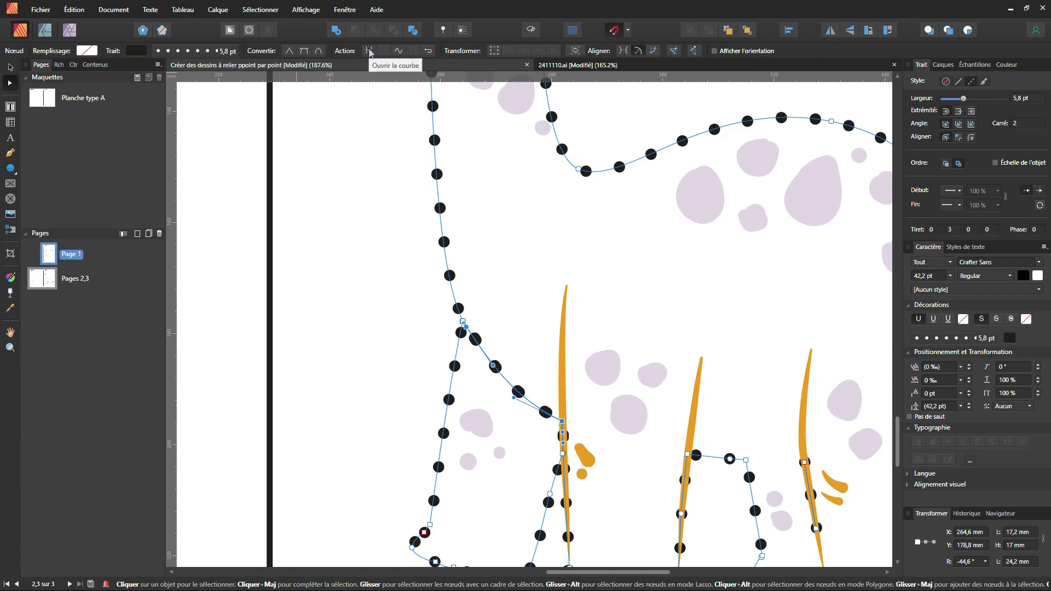
{"action": "left_click", "coordinate": [370, 51]}
{"action": "left_click", "coordinate": [532, 436]}
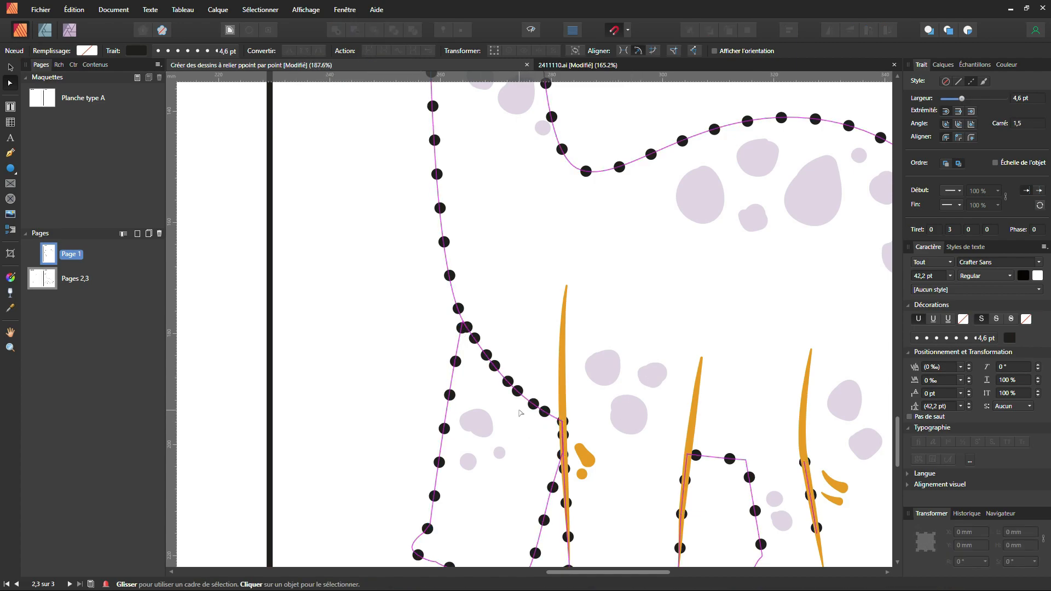
Reselect the dotted body outline and delete the doubled curve segment along the inner chest line
{"action": "key", "text": "v"}
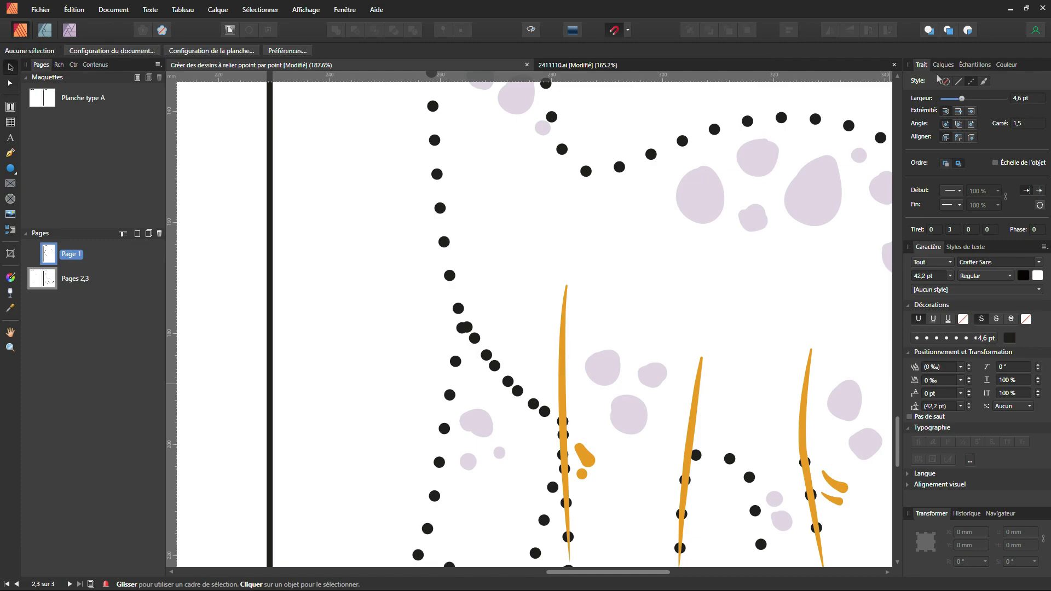
{"action": "left_click", "coordinate": [941, 65]}
{"action": "left_click", "coordinate": [503, 376]}
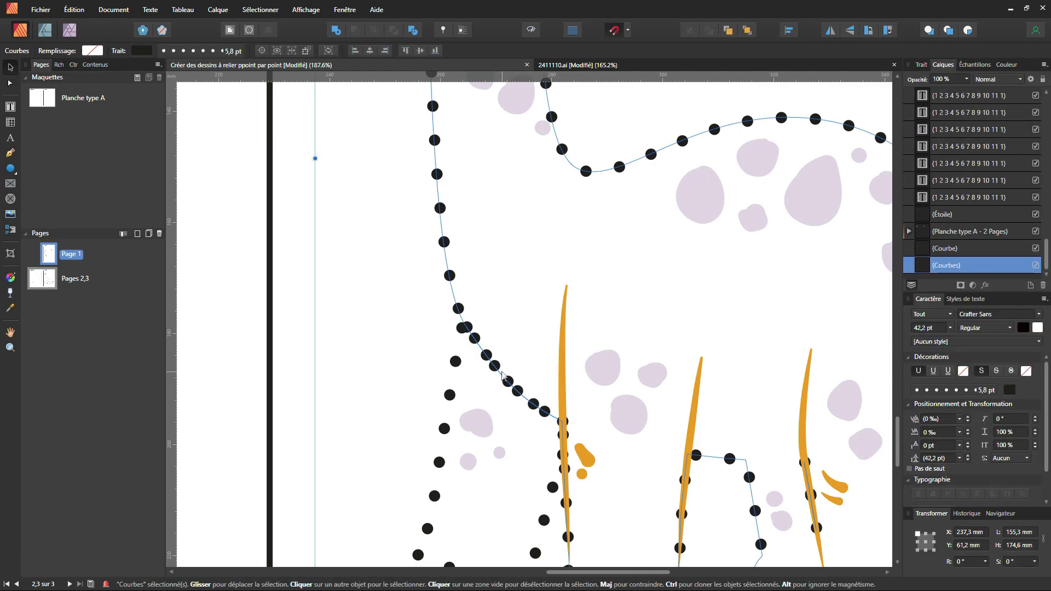
{"action": "key", "text": "a"}
{"action": "left_click_drag", "start_coordinate": [471, 321], "coordinate": [488, 322]}
{"action": "key", "text": "Delete"}
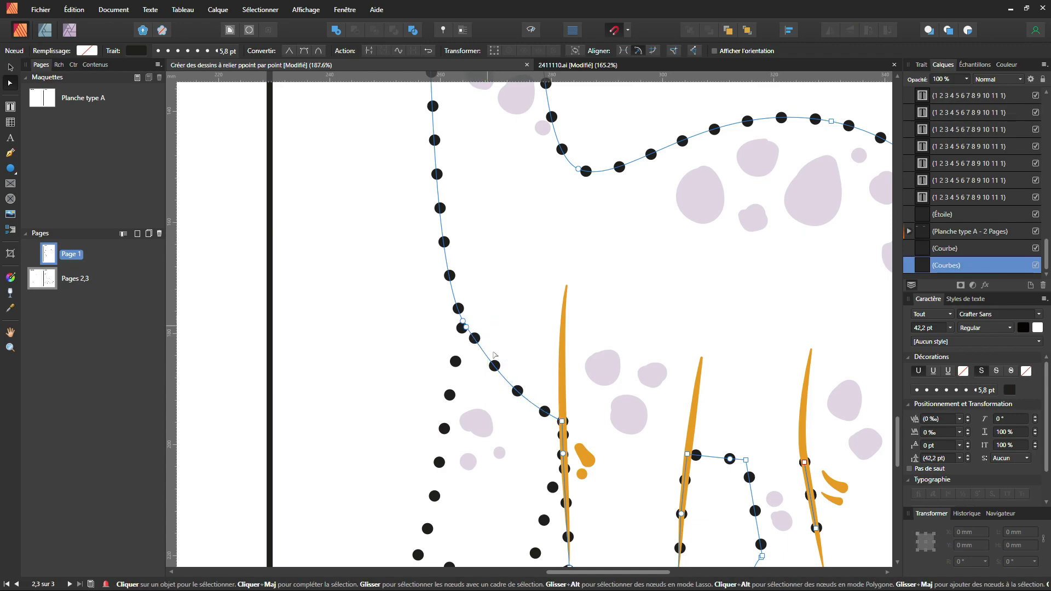
Break open and delete the remaining inner chest line, and move the neck's end node onto the dot at the leg's start
{"action": "left_click_drag", "start_coordinate": [465, 327], "coordinate": [487, 332]}
{"action": "left_click_drag", "start_coordinate": [475, 340], "coordinate": [470, 338]}
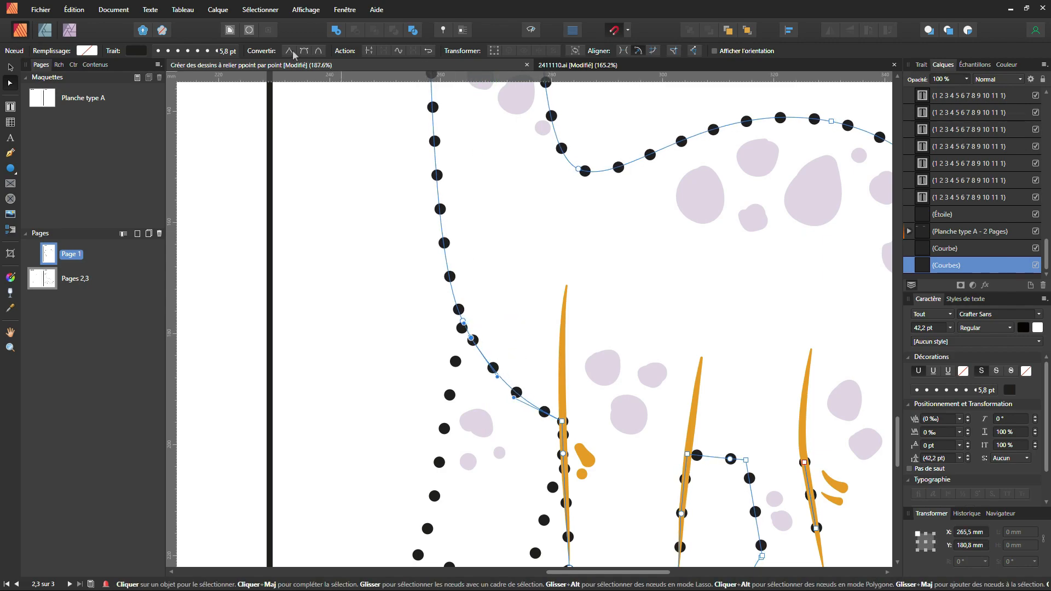
{"action": "left_click", "coordinate": [369, 51]}
{"action": "left_click_drag", "start_coordinate": [471, 338], "coordinate": [497, 321]}
{"action": "key", "text": "Delete"}
{"action": "key", "text": "Delete"}
{"action": "left_click_drag", "start_coordinate": [463, 321], "coordinate": [462, 327]}
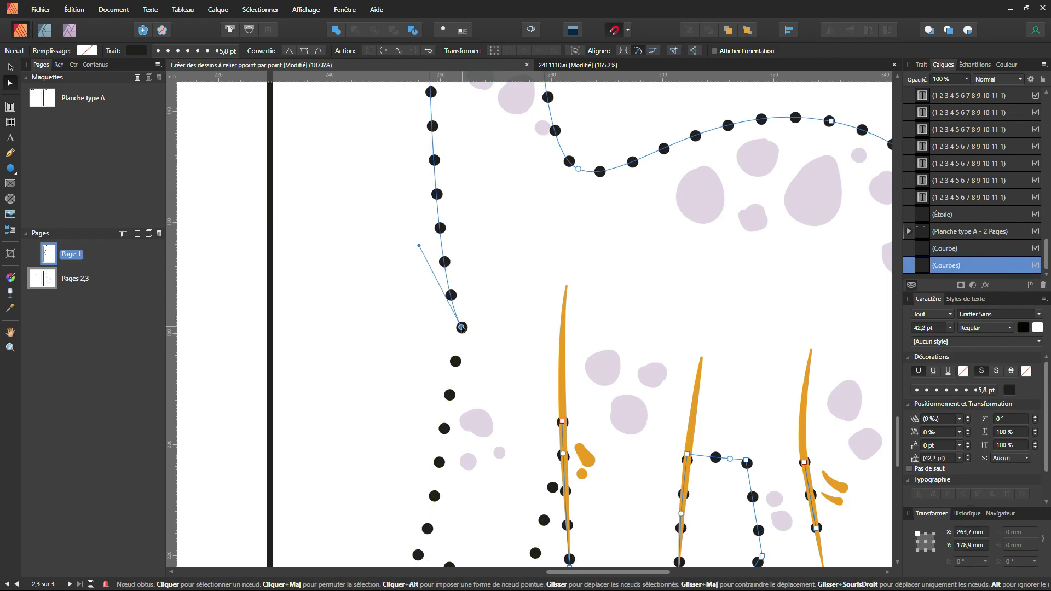
Delete the four long orange crease lines on the dinosaur's legs
{"action": "left_click", "coordinate": [512, 322]}
{"action": "scroll", "coordinate": [517, 346], "scroll_direction": "down", "scroll_amount": 3, "text": "ctrl"}
{"action": "left_click_drag", "start_coordinate": [516, 345], "coordinate": [544, 383]}
{"action": "scroll", "coordinate": [536, 328], "scroll_direction": "down", "scroll_amount": 1, "text": "ctrl"}
{"action": "scroll", "coordinate": [544, 402], "scroll_direction": "down", "scroll_amount": 2, "text": "ctrl"}
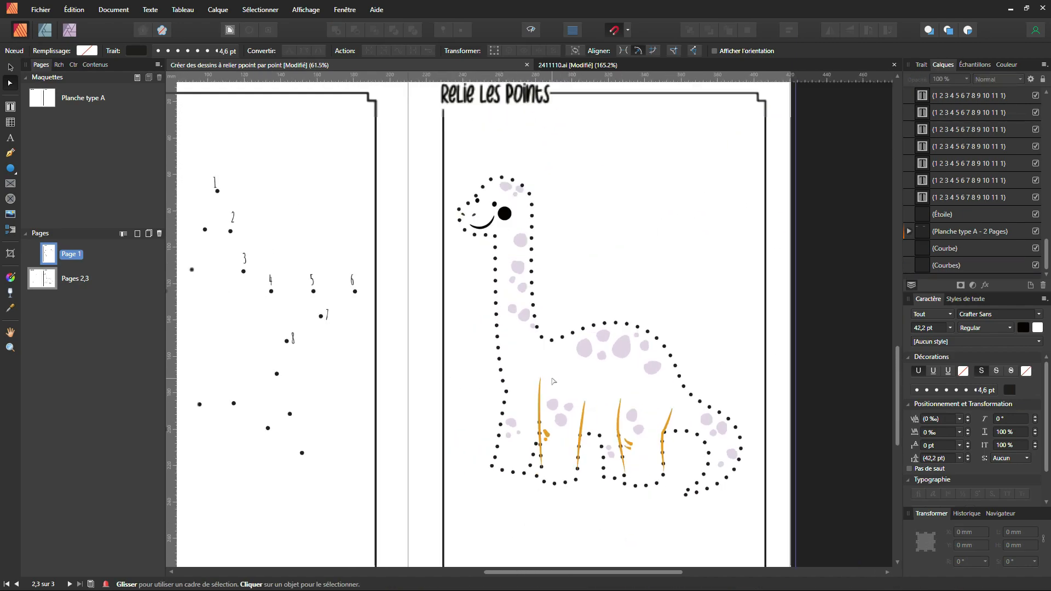
{"action": "scroll", "coordinate": [543, 419], "scroll_direction": "up", "scroll_amount": 1, "text": "ctrl"}
{"action": "left_click", "coordinate": [538, 392]}
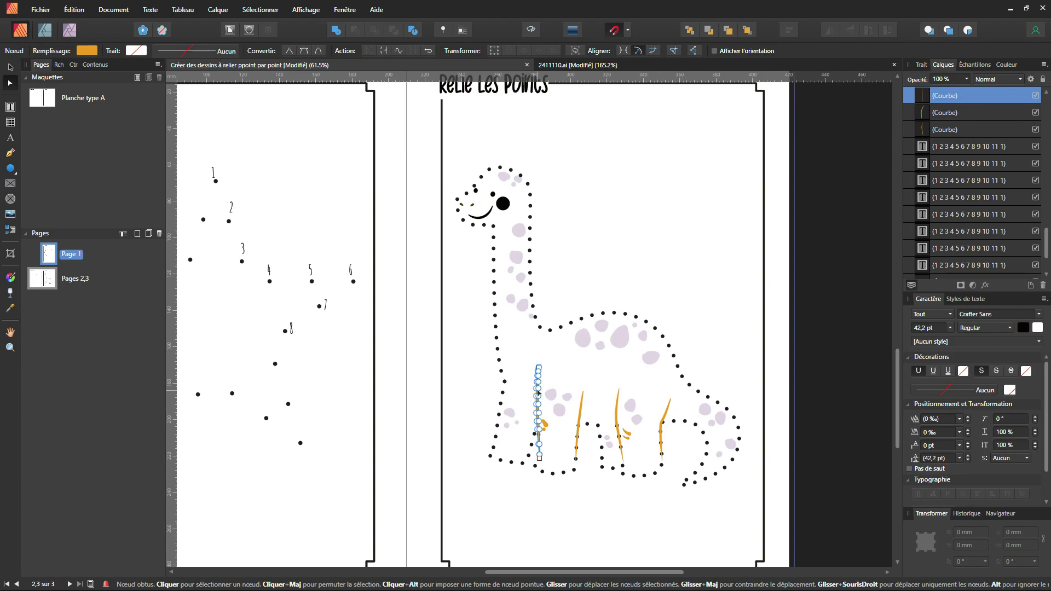
{"action": "key", "text": "Delete"}
{"action": "left_click", "coordinate": [580, 399]}
{"action": "key", "text": "Delete"}
{"action": "left_click", "coordinate": [620, 400]}
{"action": "key", "text": "Delete"}
{"action": "left_click", "coordinate": [671, 404]}
{"action": "key", "text": "Delete"}
Delete the small orange marks beside the legs and the pale spots between the middle legs
{"action": "left_click", "coordinate": [628, 439]}
{"action": "key", "text": "Delete"}
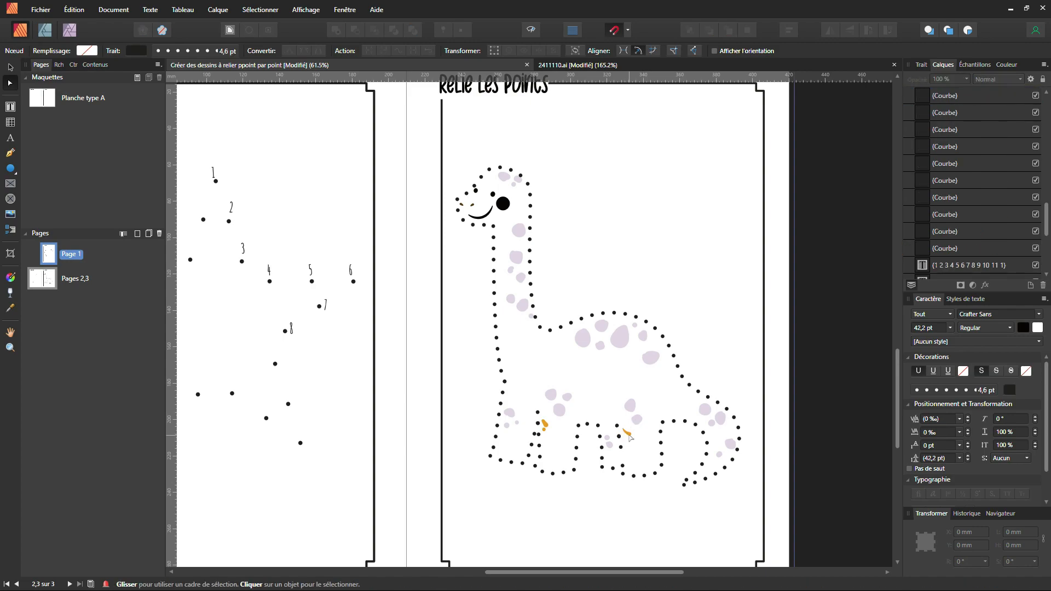
{"action": "left_click", "coordinate": [625, 431]}
{"action": "key", "text": "Delete"}
{"action": "left_click", "coordinate": [609, 445]}
{"action": "key", "text": "Delete"}
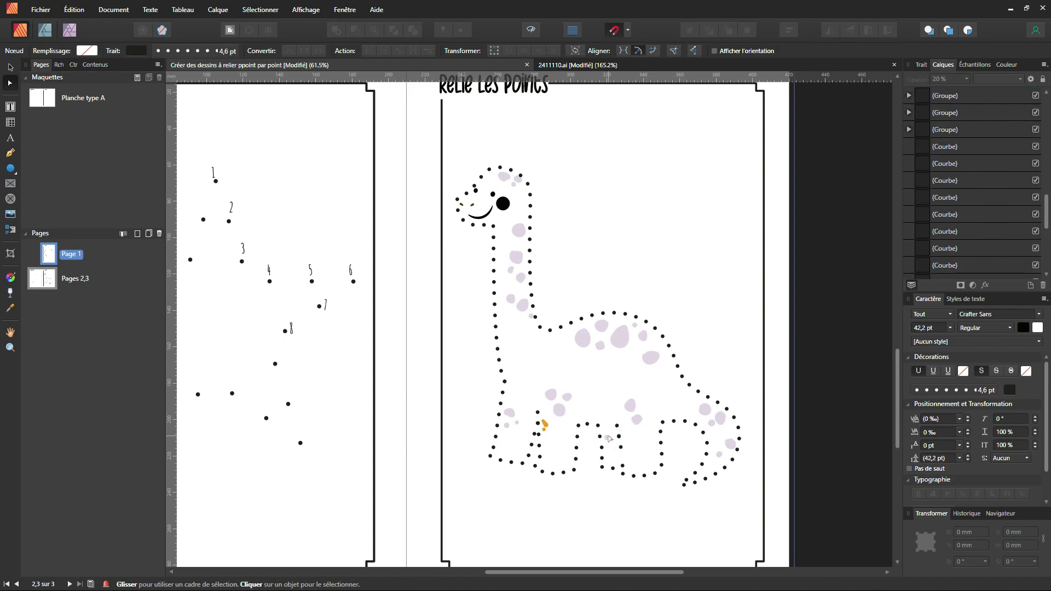
{"action": "left_click", "coordinate": [545, 426]}
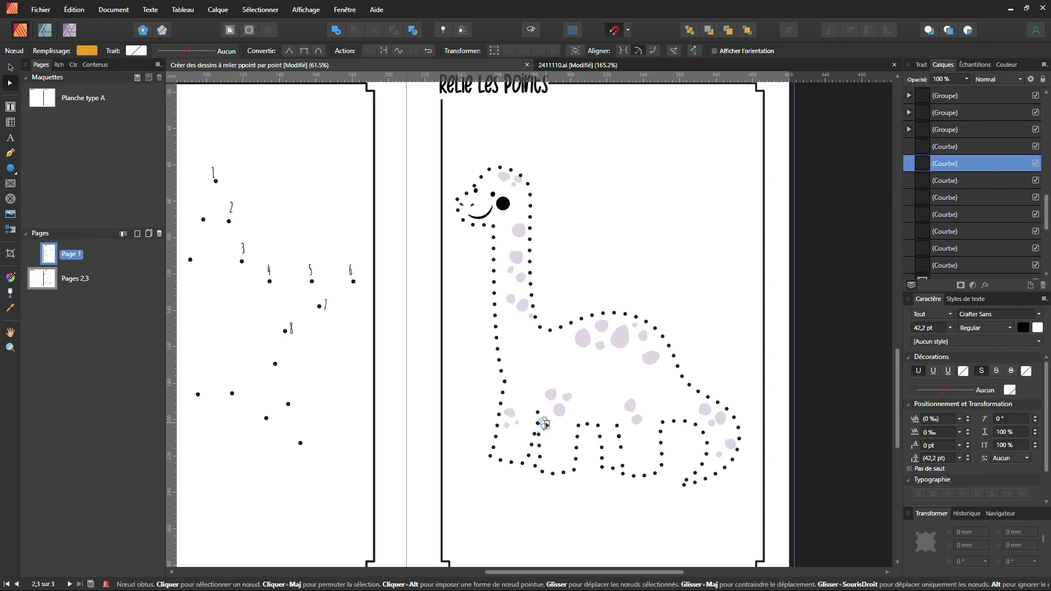
{"action": "key", "text": "Delete"}
{"action": "left_click", "coordinate": [545, 432]}
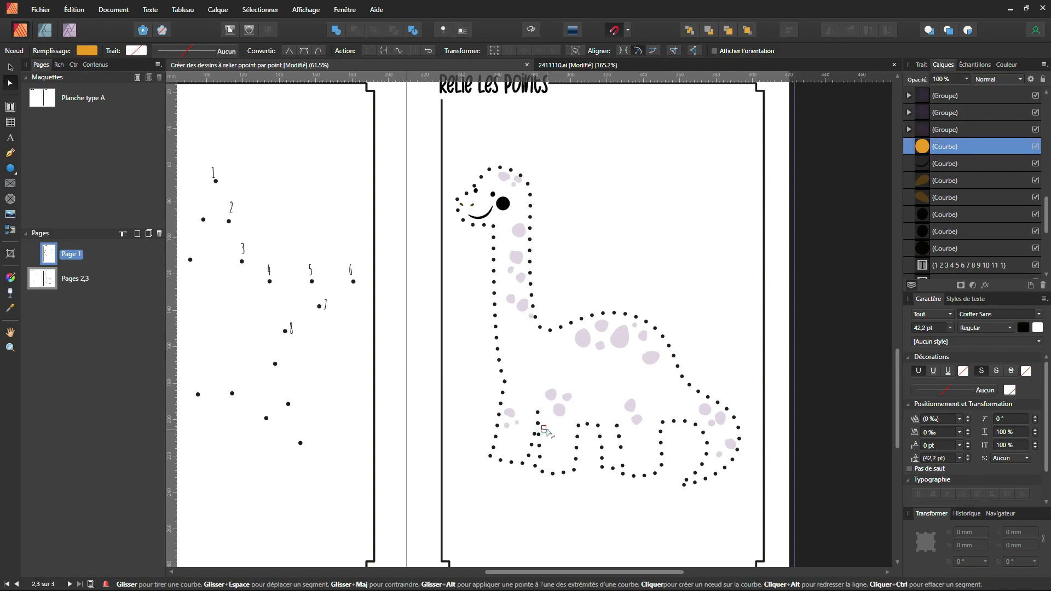
{"action": "key", "text": "Delete"}
Draw a text frame about 41.1 by 20.3 mm beside the top of the dinosaur's head and enter "1 2 3 4 5"
{"action": "scroll", "coordinate": [509, 219], "scroll_direction": "up", "scroll_amount": 3}
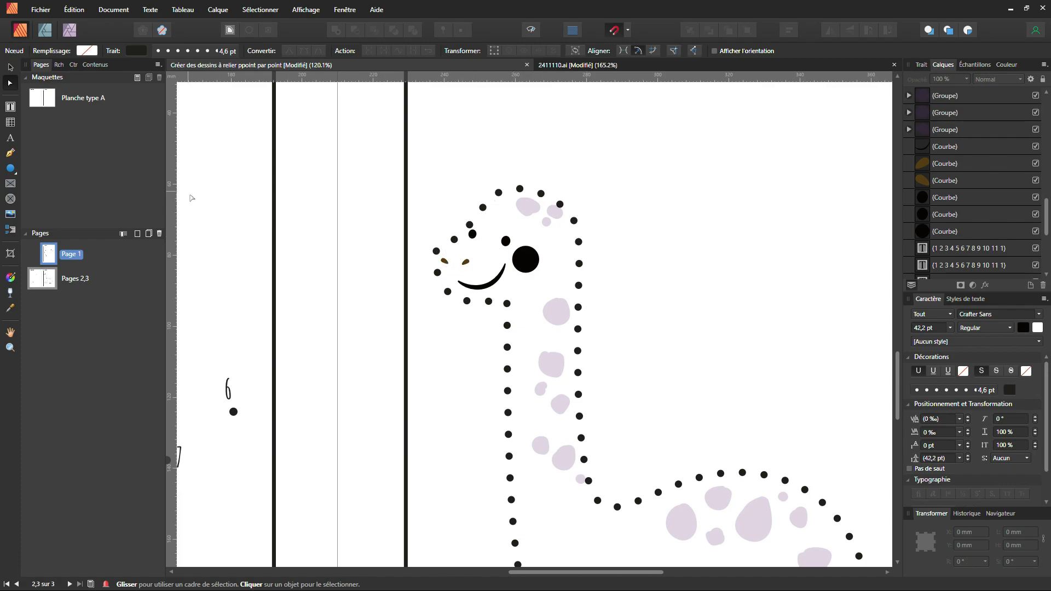
{"action": "left_click", "coordinate": [10, 107]}
{"action": "left_click_drag", "start_coordinate": [558, 134], "coordinate": [705, 208]}
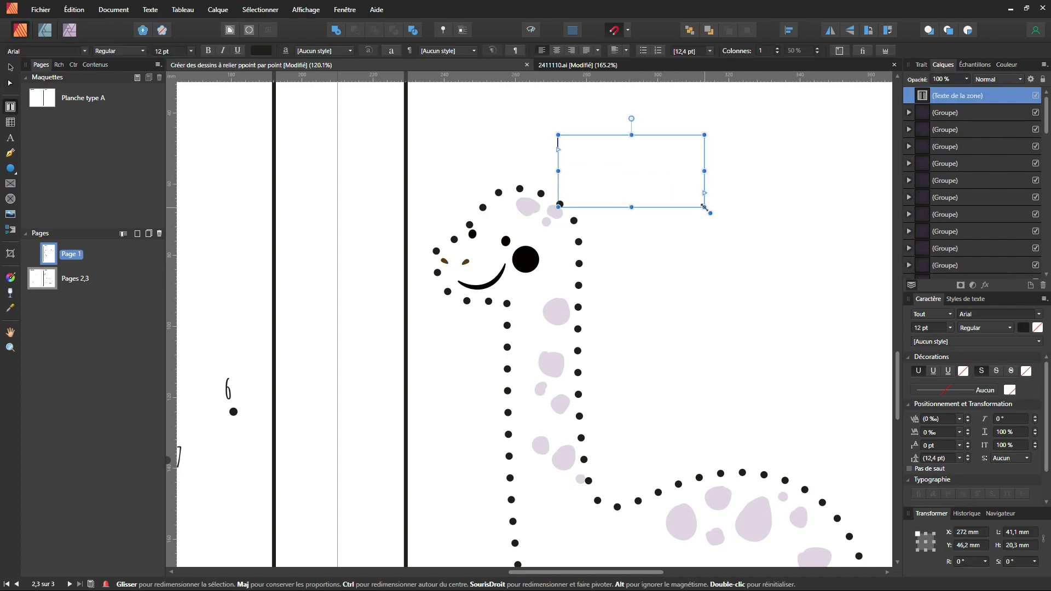
{"action": "type", "text": "1"}
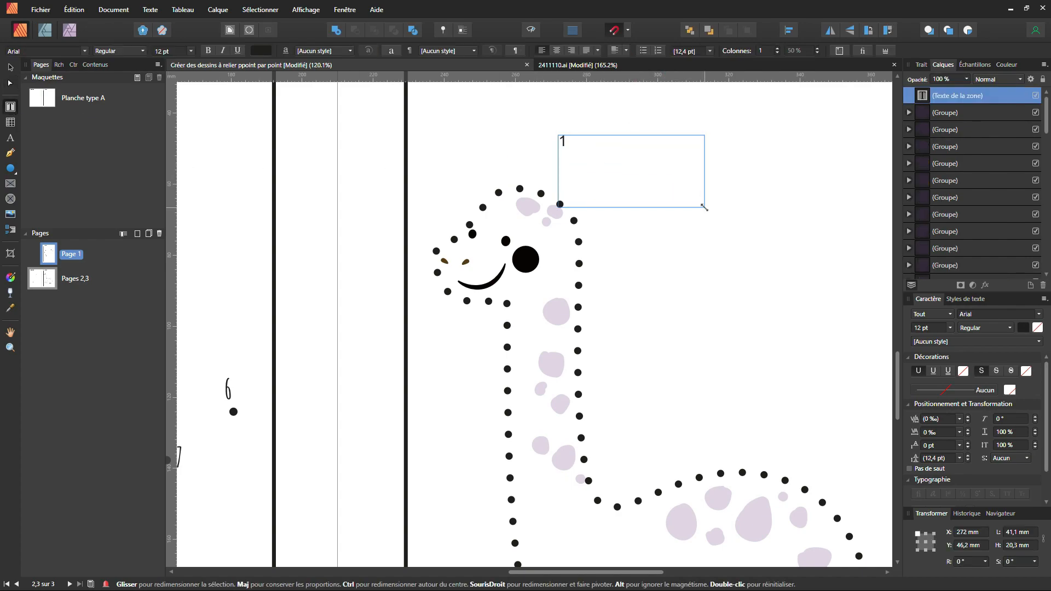
{"action": "type", "text": " 2 3 4 5"}
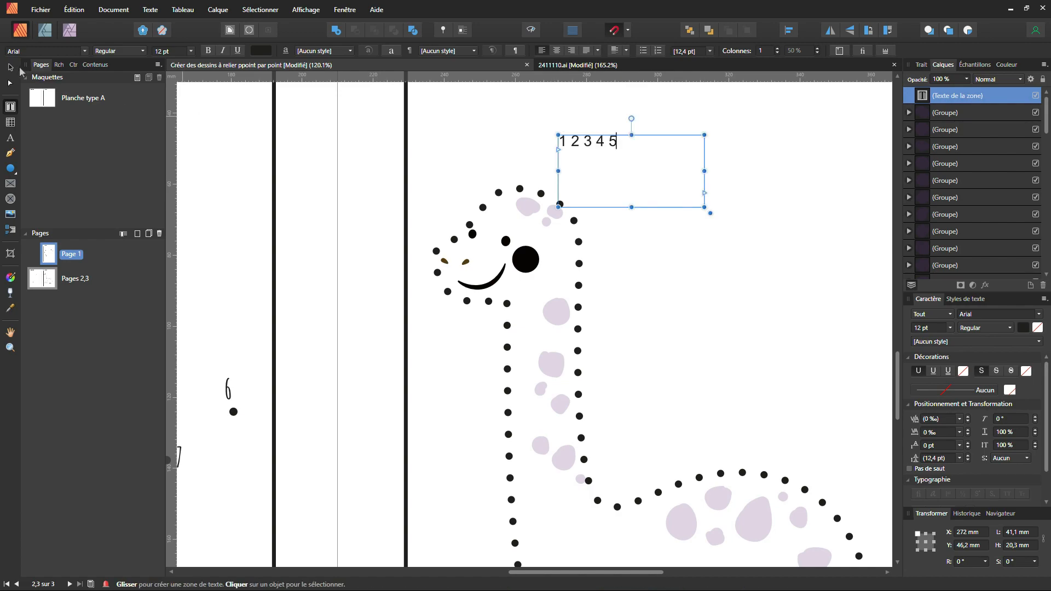
Shrink the text frame to about 4.3 by 3.8 mm so only the 1 fits, and move it above the snout's foremost dot
{"action": "left_click", "coordinate": [13, 68]}
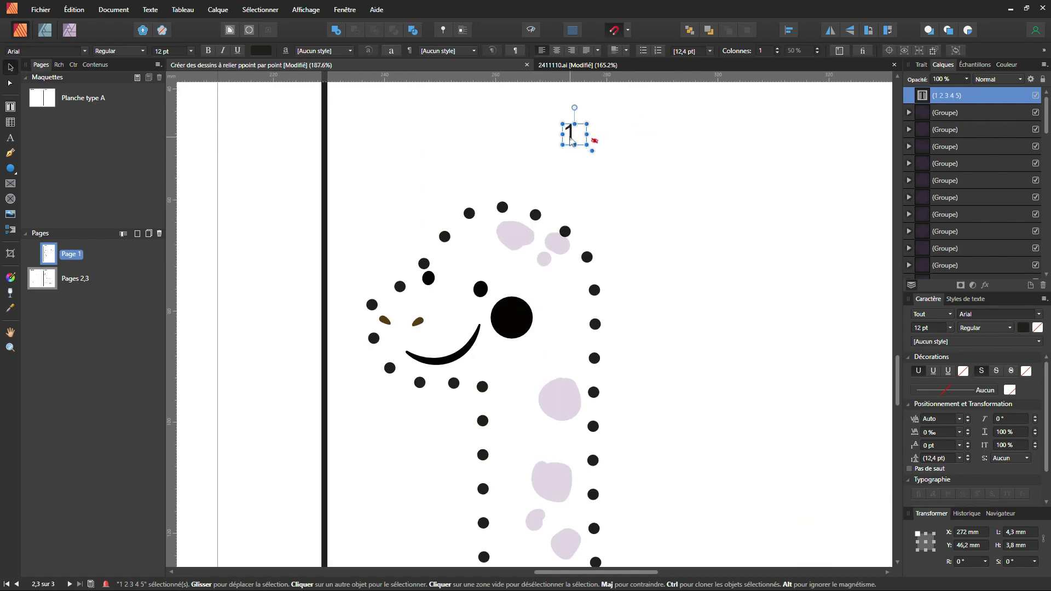
{"action": "left_click_drag", "start_coordinate": [571, 140], "coordinate": [387, 289]}
{"action": "scroll", "coordinate": [372, 287], "scroll_direction": "up", "scroll_amount": 3}
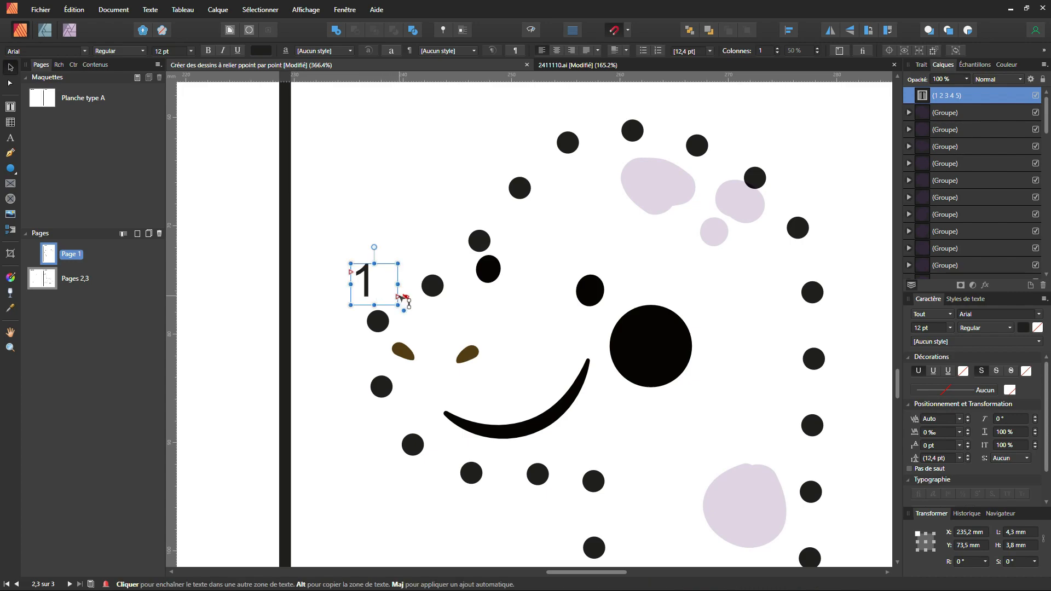
Chain linked text frames from the 1 along the head's next dots so the numbers 2 to 5 flow into them
{"action": "left_click", "coordinate": [399, 297]}
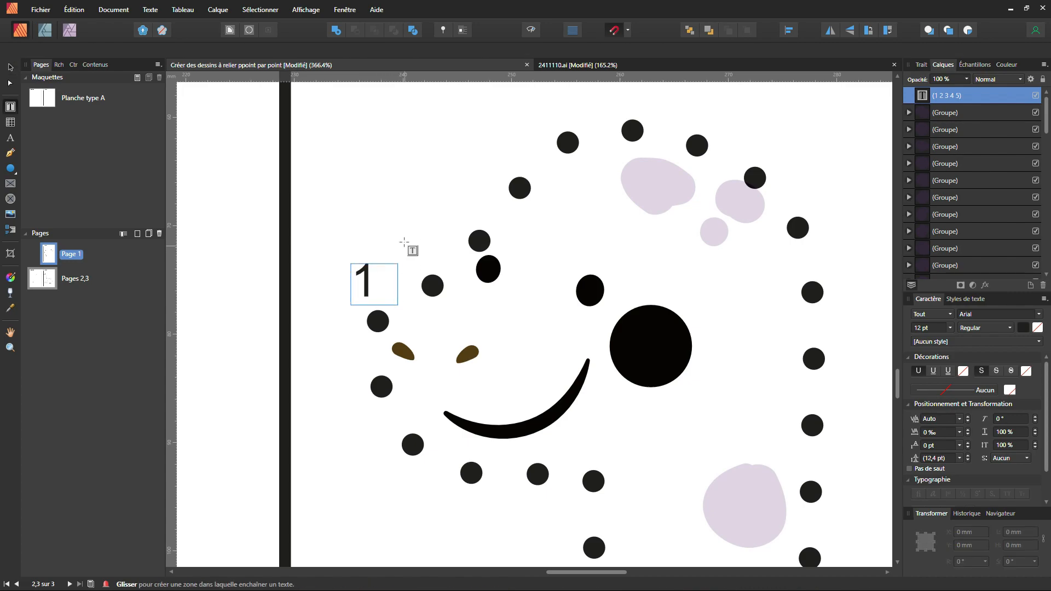
{"action": "left_click_drag", "start_coordinate": [404, 227], "coordinate": [442, 264]}
{"action": "left_click", "coordinate": [448, 256]}
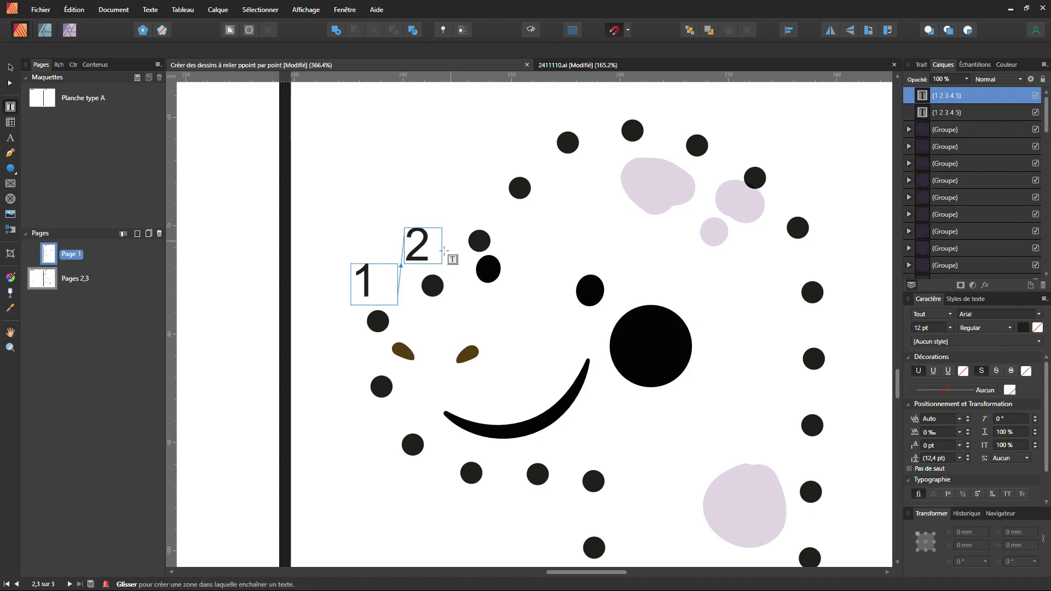
{"action": "left_click_drag", "start_coordinate": [452, 193], "coordinate": [489, 227]}
{"action": "left_click_drag", "start_coordinate": [497, 143], "coordinate": [542, 164]}
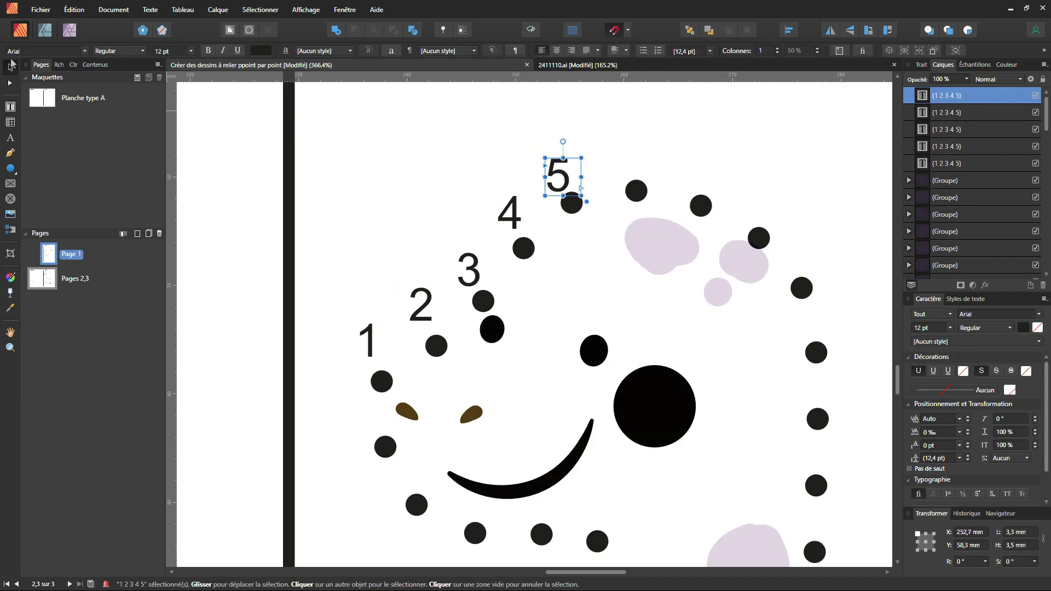
{"action": "scroll", "coordinate": [746, 152], "scroll_direction": "down", "scroll_amount": 10}
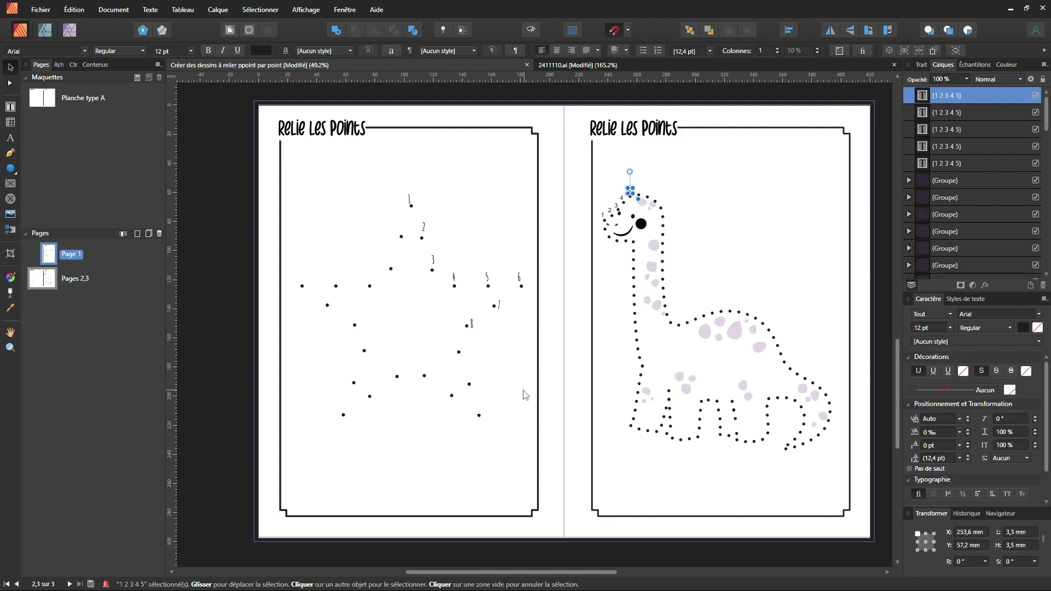
{"action": "scroll", "coordinate": [520, 392], "scroll_direction": "down", "scroll_amount": 2}
{"action": "left_click_drag", "start_coordinate": [574, 370], "coordinate": [555, 392]}
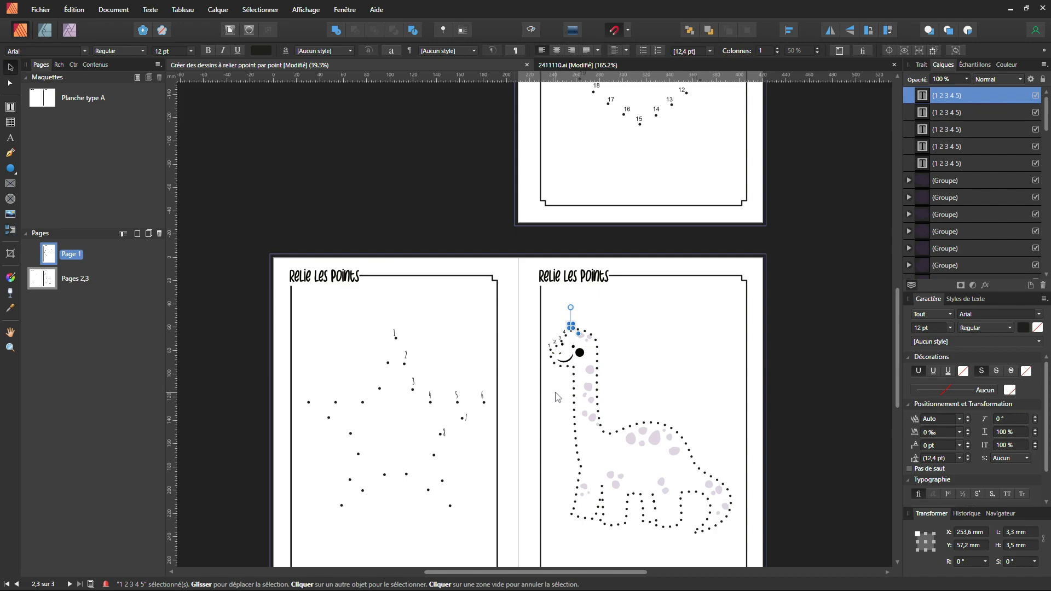